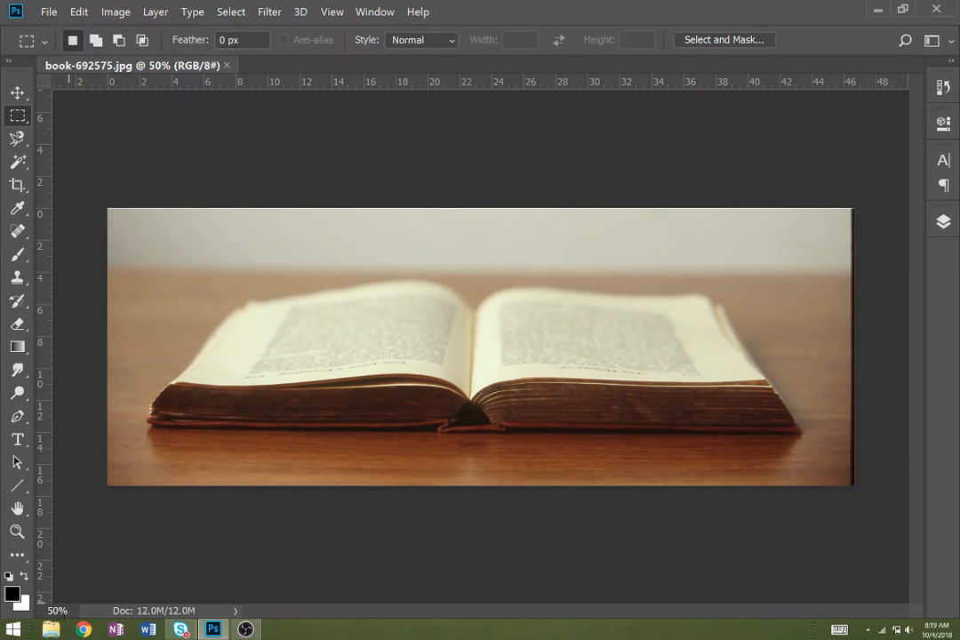
Open the Pictures folder's weather subfolder in File Explorer and select the acoustic-guitar-1869787 image
{"action": "key", "text": "super+e"}
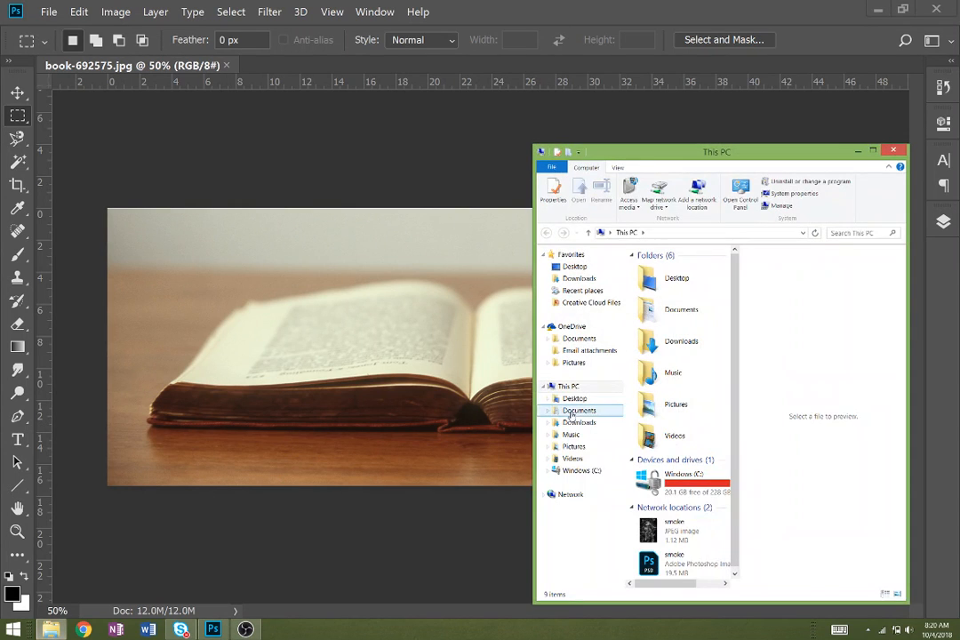
{"action": "double_click", "coordinate": [676, 402]}
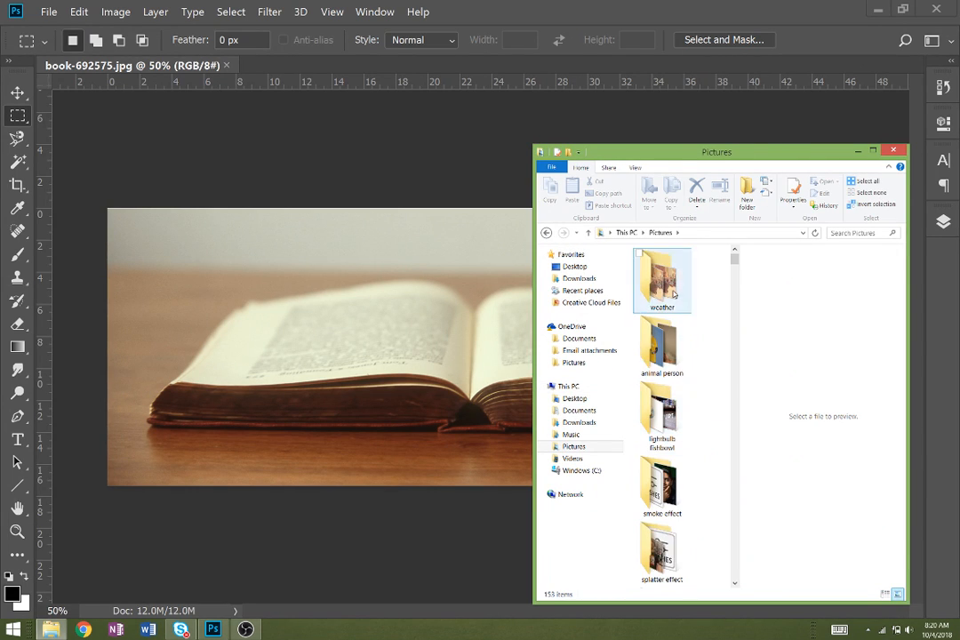
{"action": "double_click", "coordinate": [663, 280]}
{"action": "left_click", "coordinate": [669, 360]}
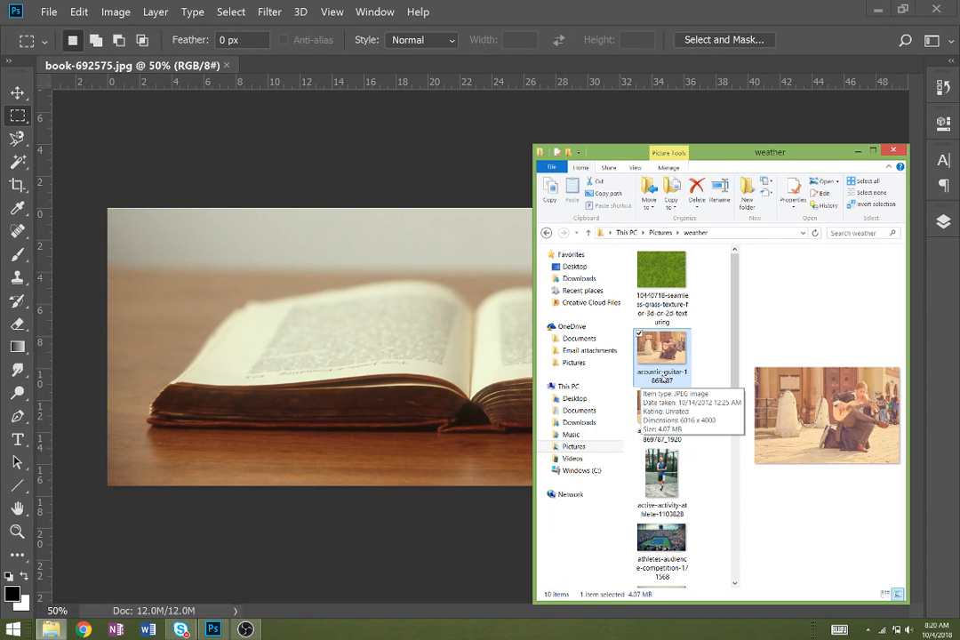
Place the acoustic-guitar-1869787 image into the book document, shift it right to about X 1902 px, and commit the placement
{"action": "left_click_drag", "start_coordinate": [662, 378], "coordinate": [405, 256]}
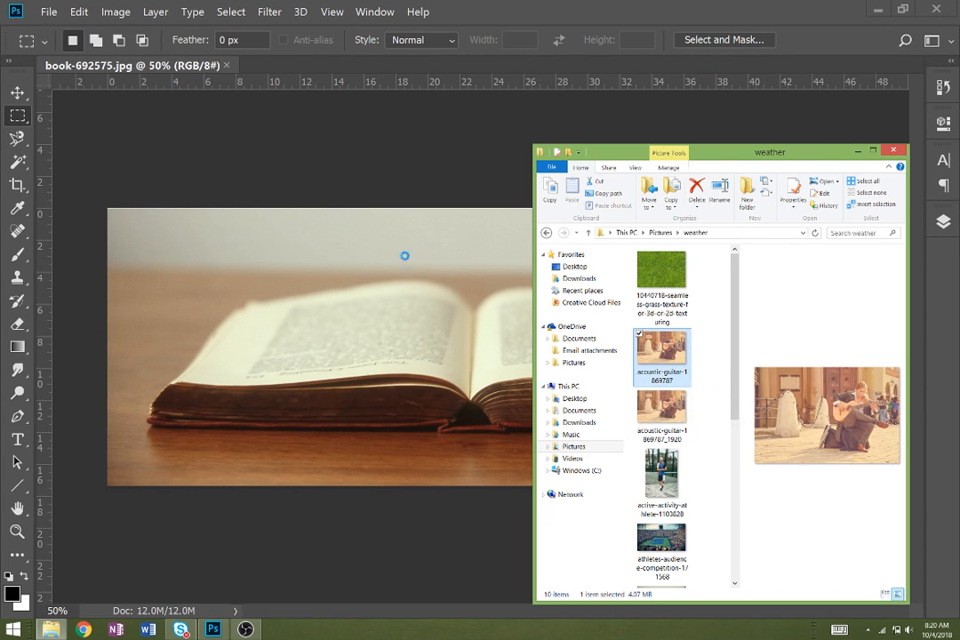
{"action": "left_click_drag", "start_coordinate": [748, 153], "coordinate": [641, 336]}
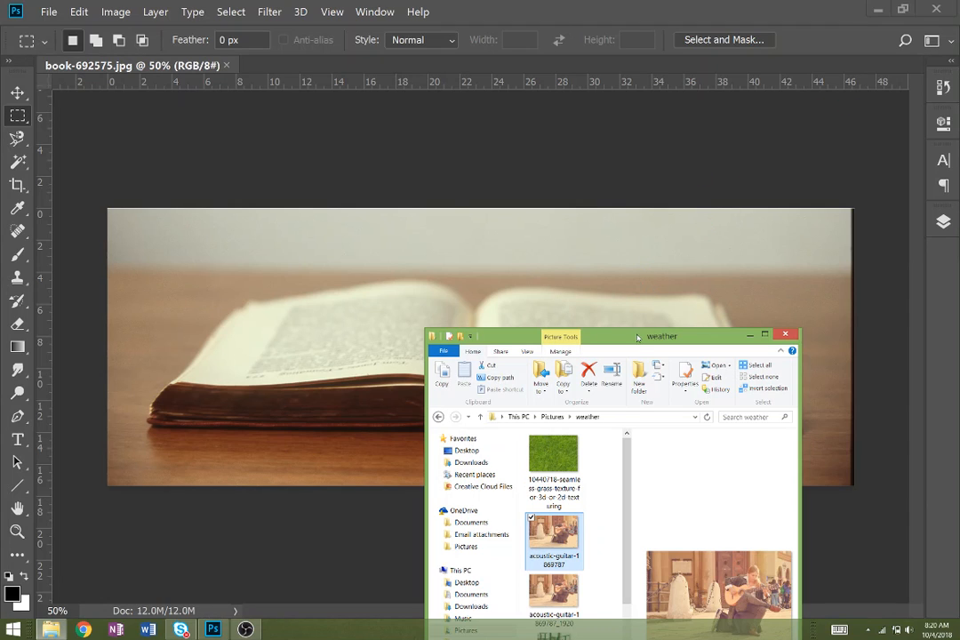
{"action": "left_click_drag", "start_coordinate": [638, 339], "coordinate": [777, 228]}
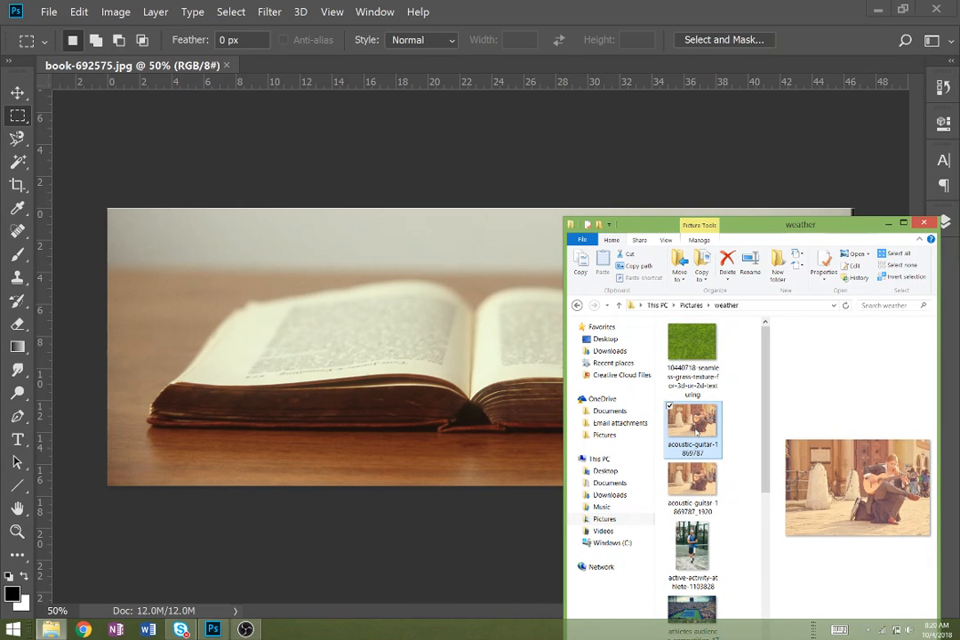
{"action": "left_click_drag", "start_coordinate": [697, 428], "coordinate": [457, 368]}
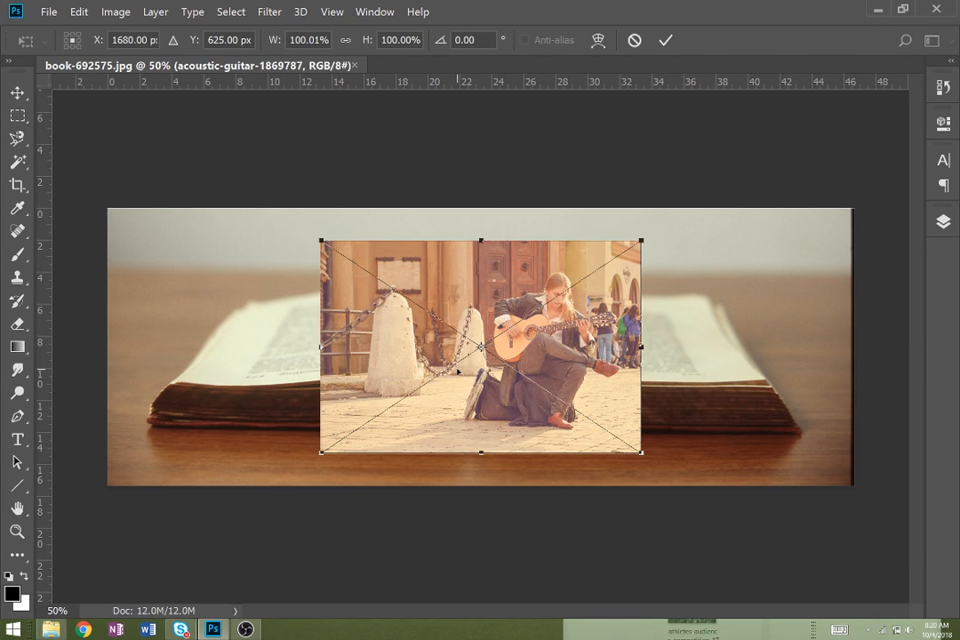
{"action": "left_click_drag", "start_coordinate": [570, 359], "coordinate": [619, 355]}
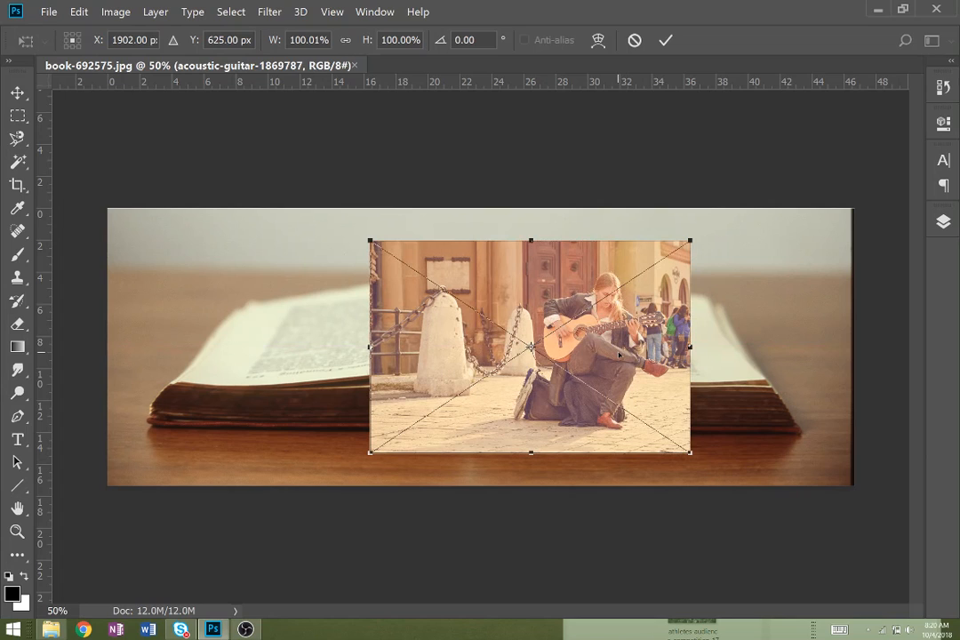
{"action": "key", "text": "Return"}
Trace a closed selection around the seated guitarist and his guitar with the Magnetic Lasso, leaving out the bag and draped seat
{"action": "key", "text": "m"}
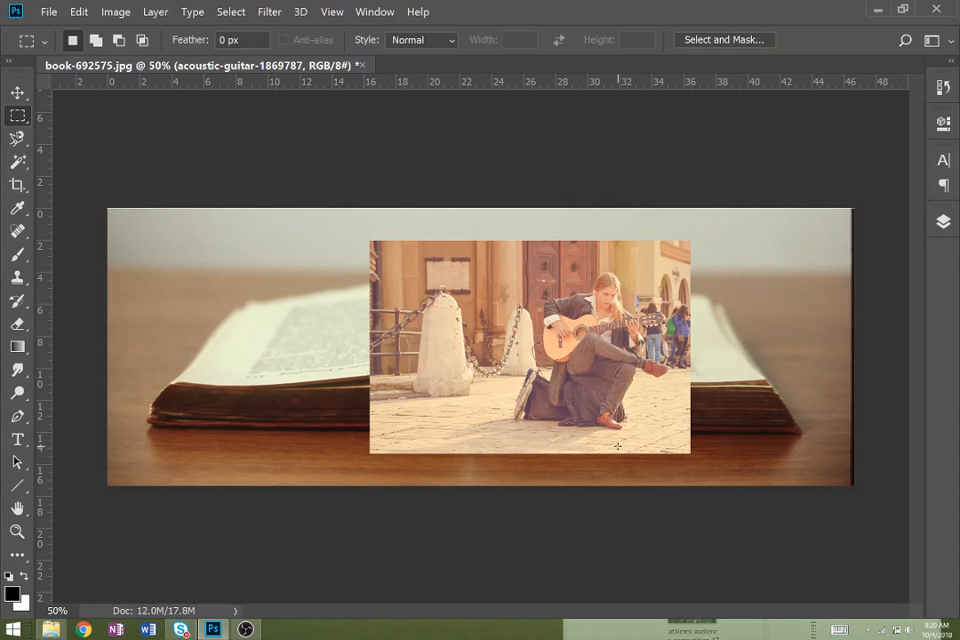
{"action": "scroll", "coordinate": [618, 447], "scroll_direction": "up", "scroll_amount": 4}
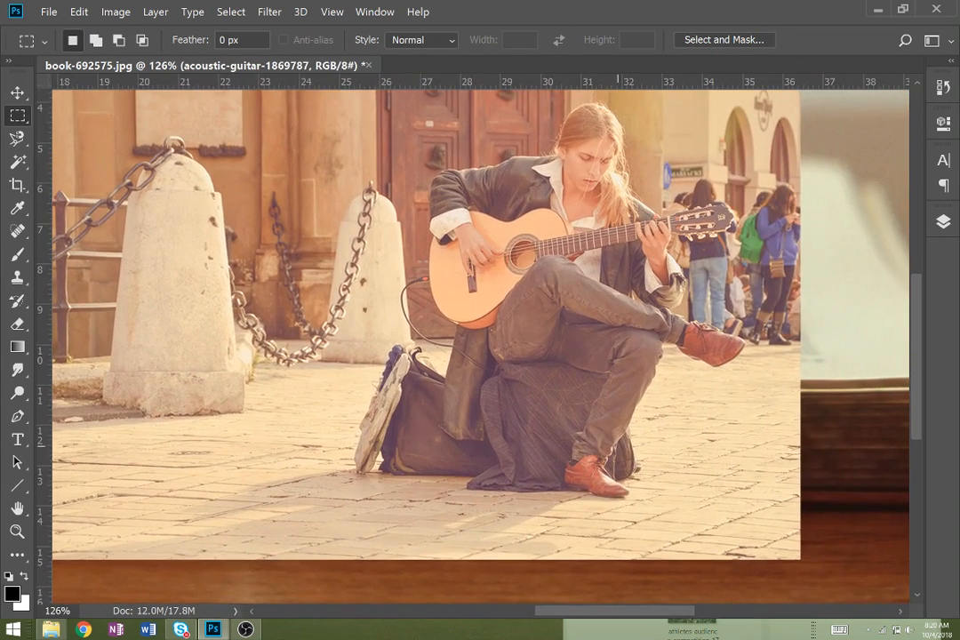
{"action": "scroll", "coordinate": [617, 446], "scroll_direction": "up", "scroll_amount": 1}
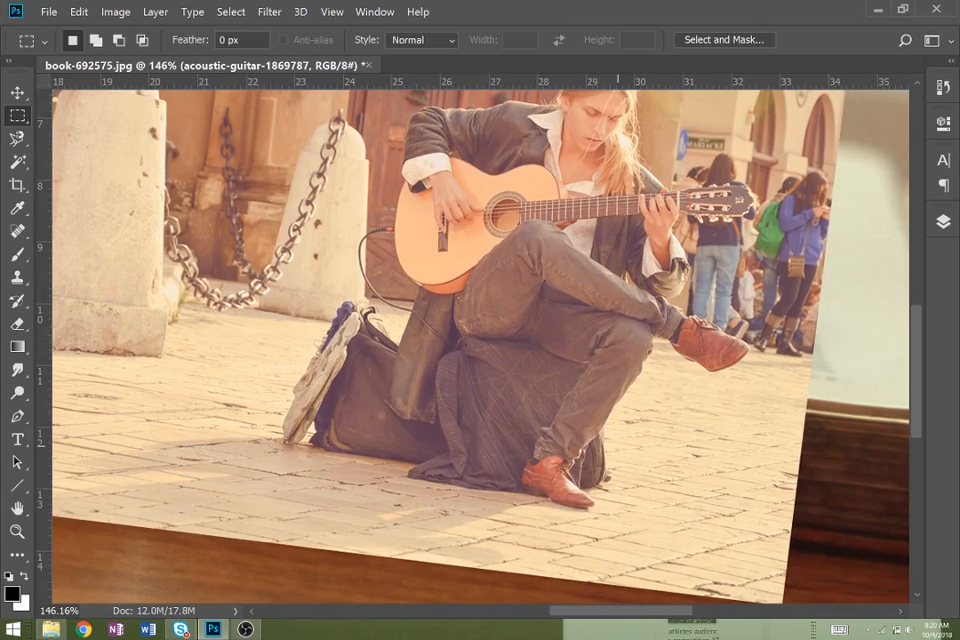
{"action": "scroll", "coordinate": [618, 447], "scroll_direction": "up", "scroll_amount": 4}
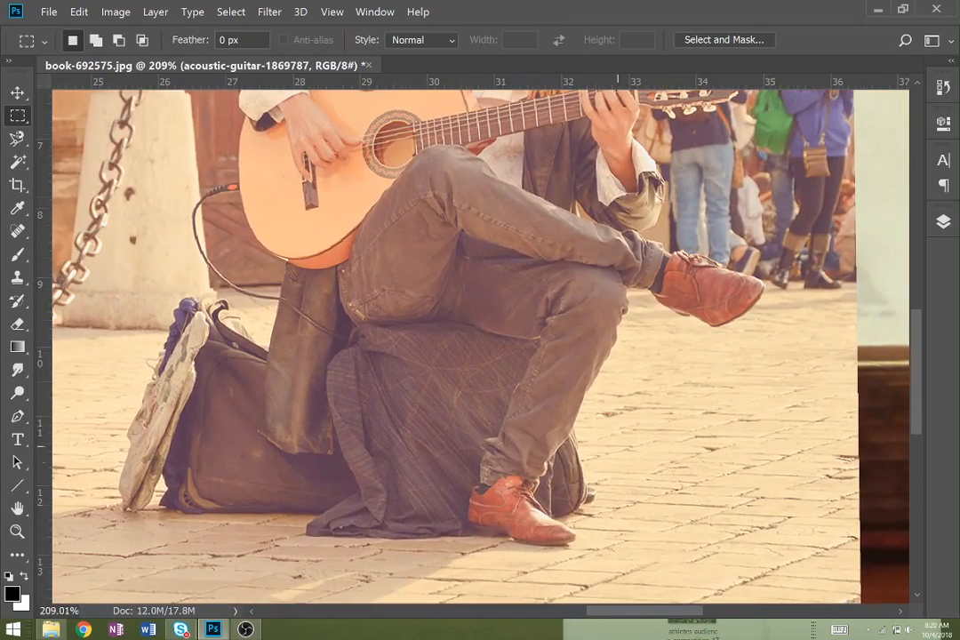
{"action": "scroll", "coordinate": [617, 446], "scroll_direction": "up", "scroll_amount": 3}
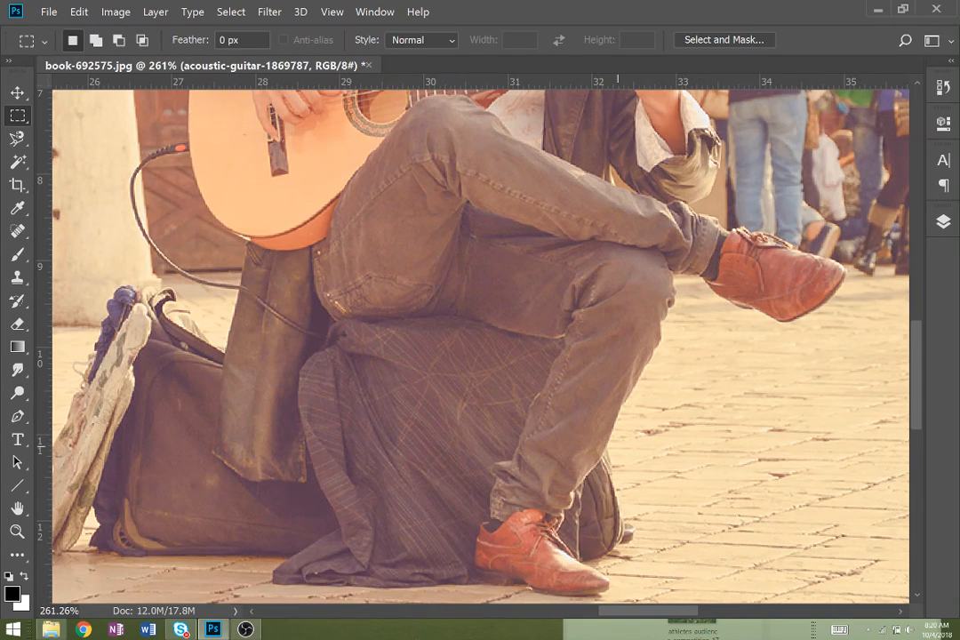
{"action": "key", "text": "p"}
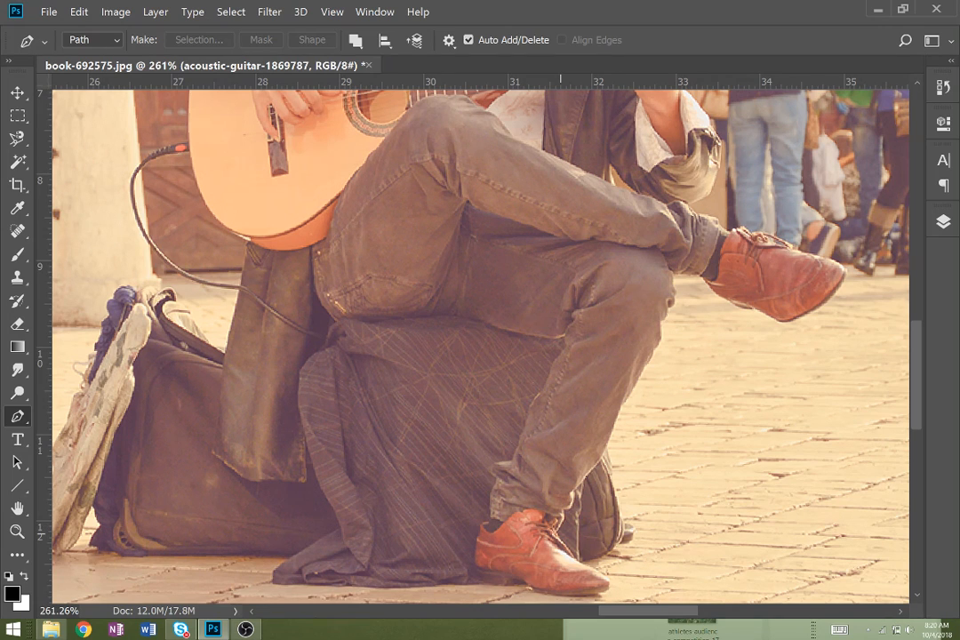
{"action": "key", "text": "l"}
{"action": "left_click", "coordinate": [563, 537]}
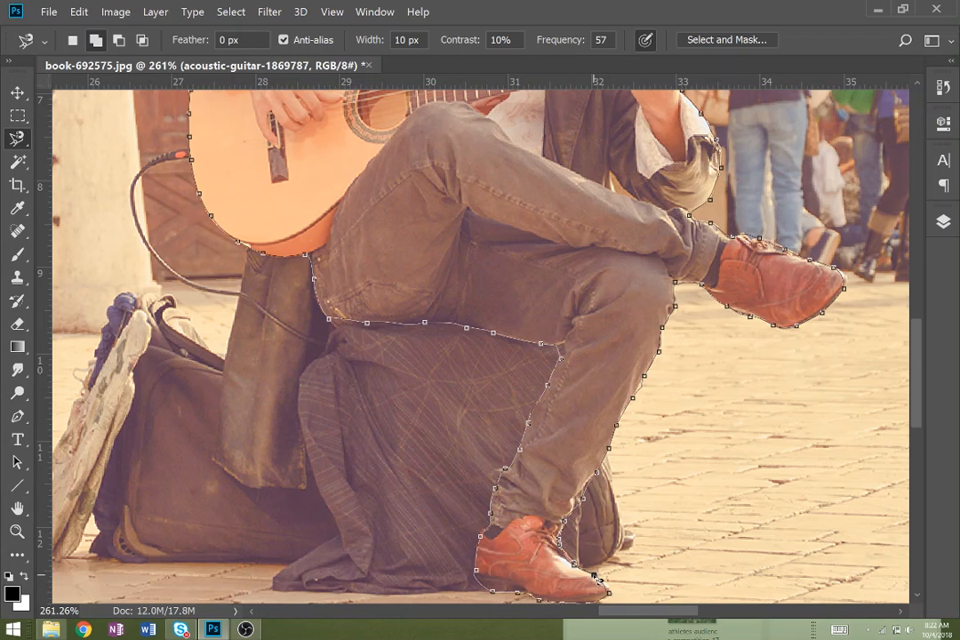
{"action": "left_click", "coordinate": [597, 578]}
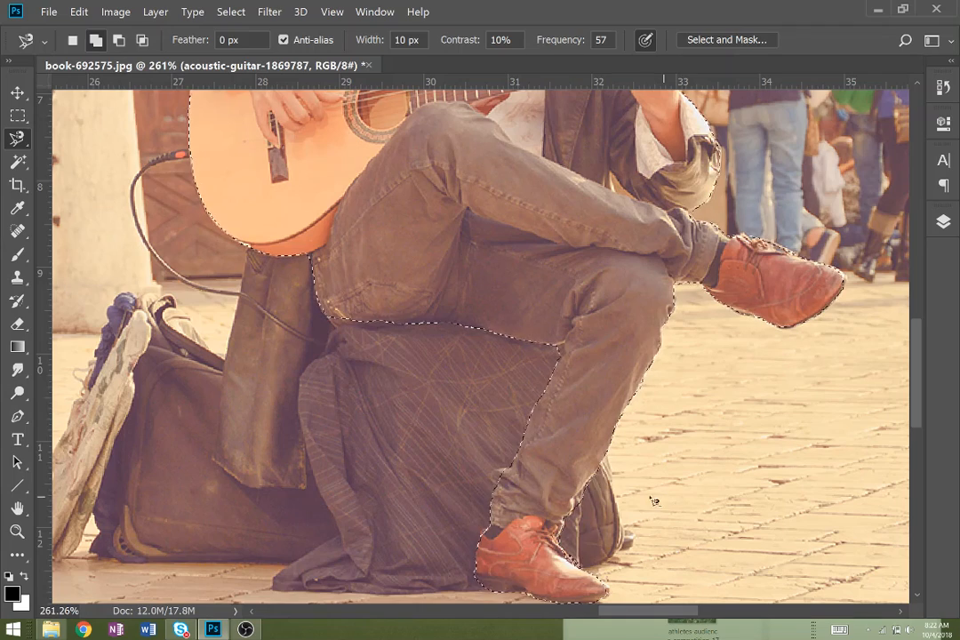
Draw a small Pen path at the heel opening of the planted shoe and add it to the selection
{"action": "scroll", "coordinate": [544, 482], "scroll_direction": "up", "scroll_amount": 6}
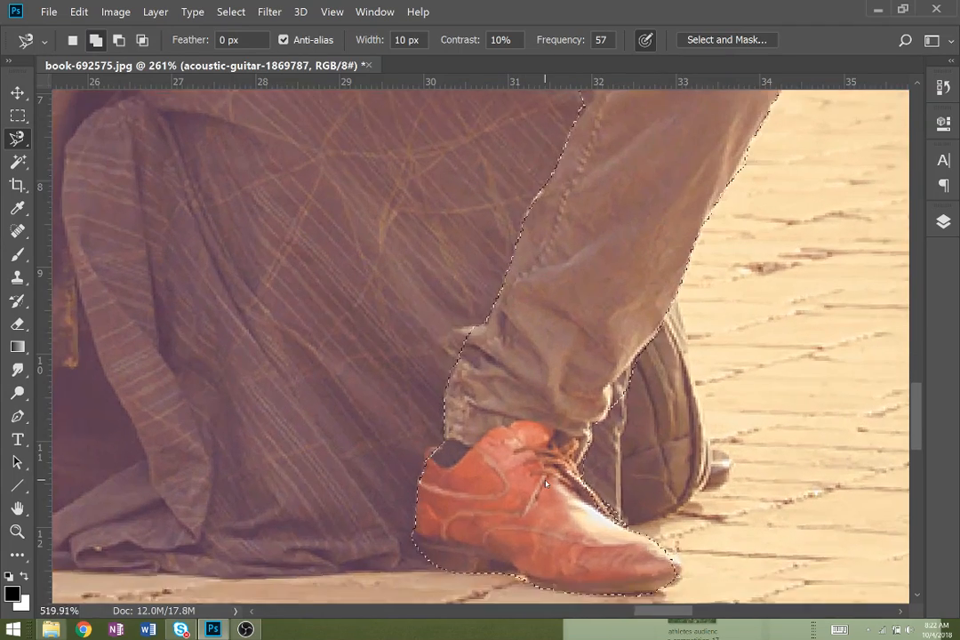
{"action": "scroll", "coordinate": [545, 483], "scroll_direction": "down", "scroll_amount": 1}
{"action": "key", "text": "p"}
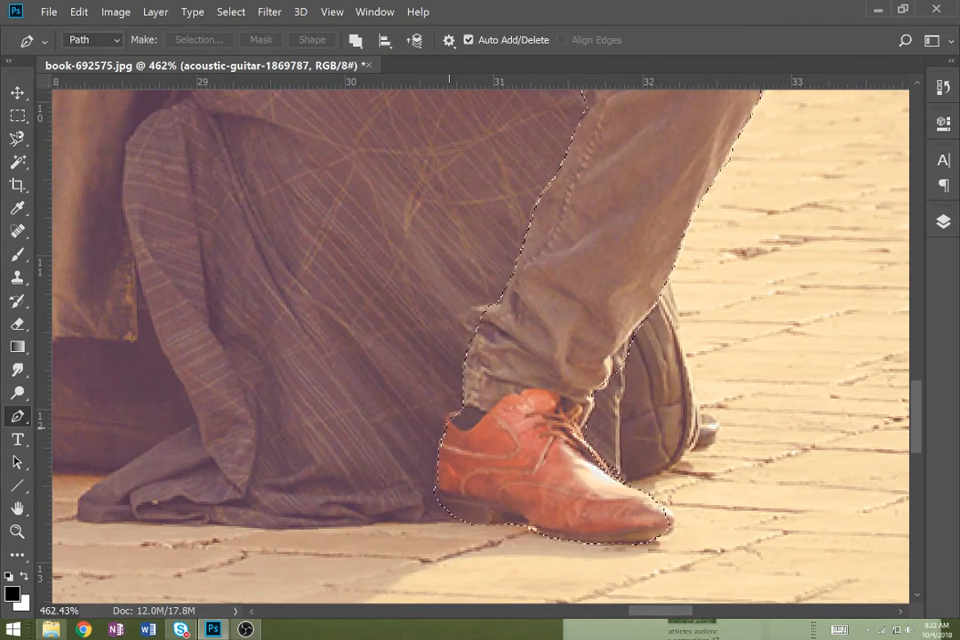
{"action": "left_click", "coordinate": [451, 430]}
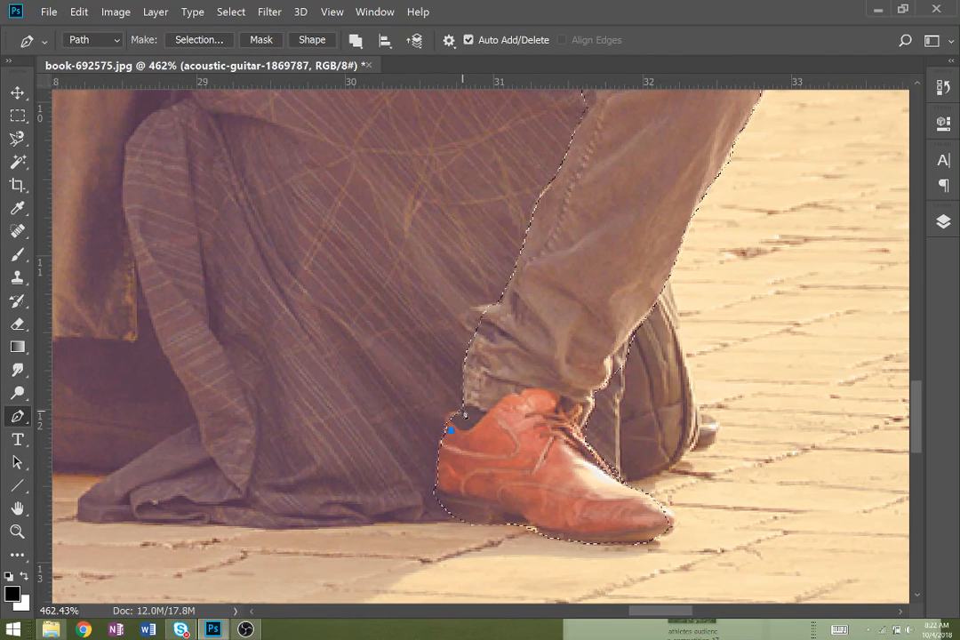
{"action": "left_click", "coordinate": [468, 410]}
{"action": "left_click_drag", "start_coordinate": [471, 415], "coordinate": [509, 407]}
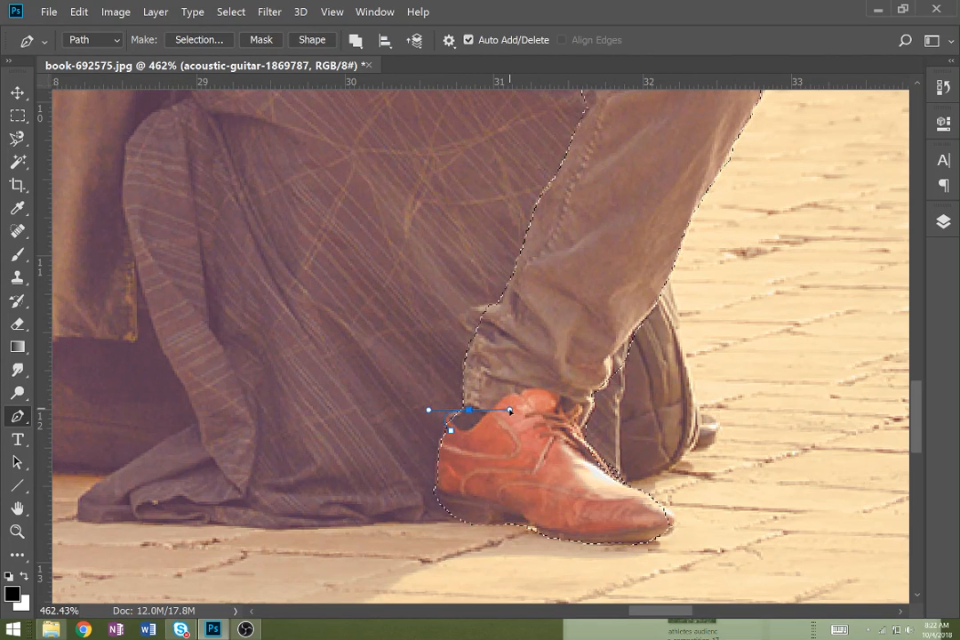
{"action": "right_click", "coordinate": [512, 399]}
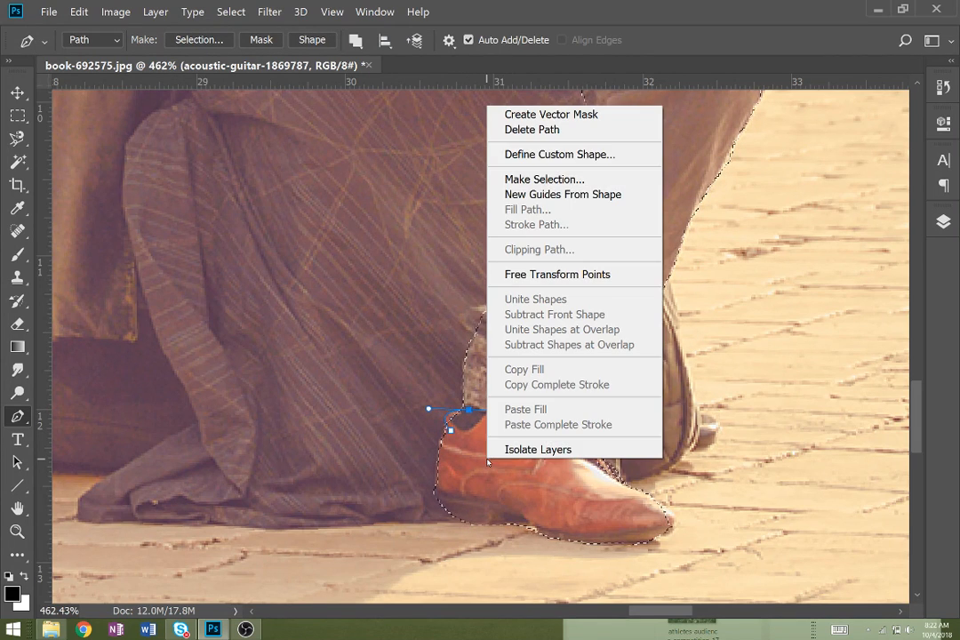
{"action": "left_click", "coordinate": [551, 180]}
{"action": "left_click", "coordinate": [38, 274]}
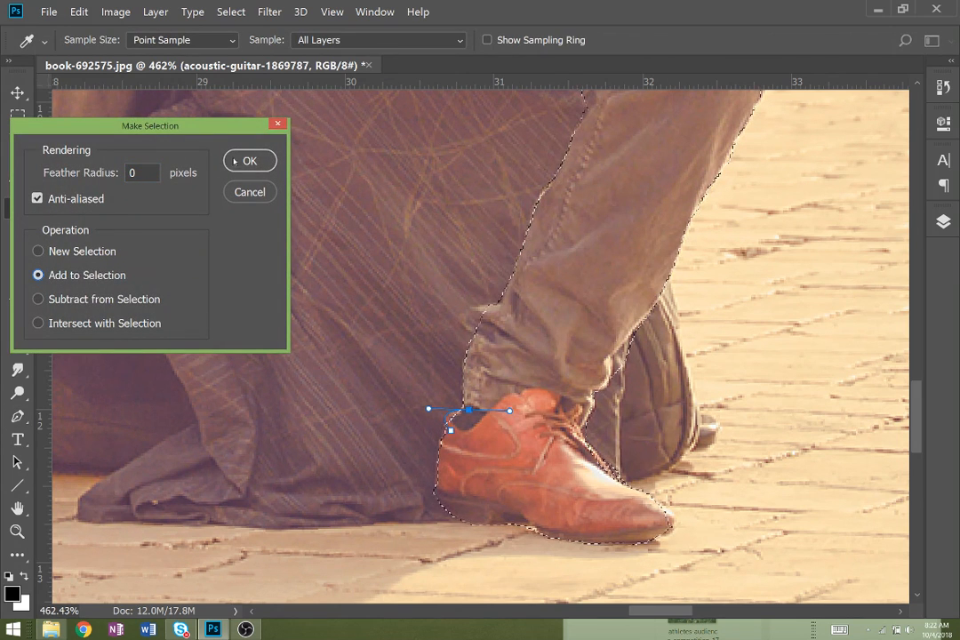
{"action": "left_click", "coordinate": [236, 161]}
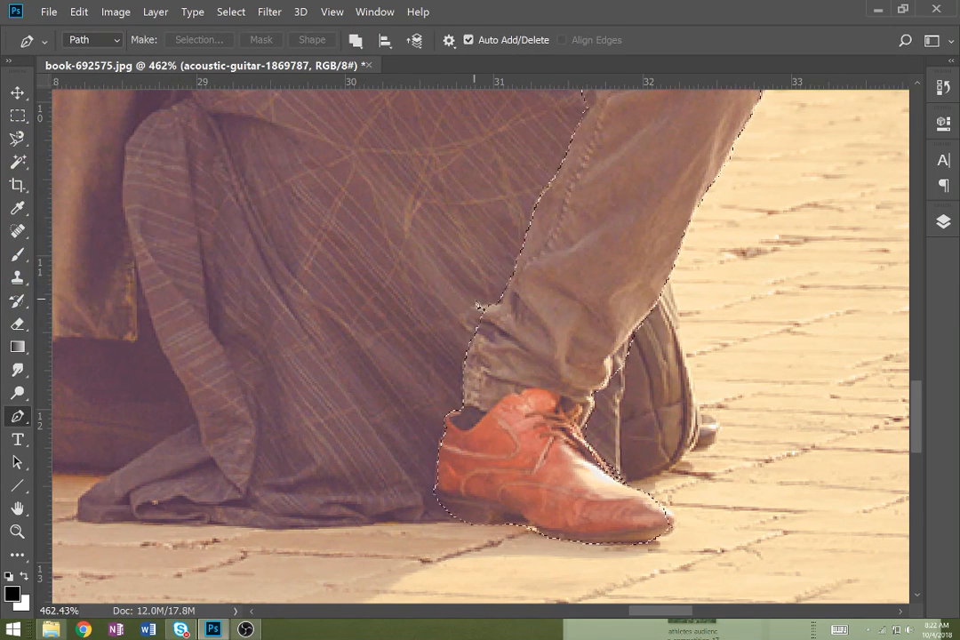
Outline the protruding fold behind the lower trouser leg with a curved Pen path and add it to the selection
{"action": "left_click", "coordinate": [488, 338]}
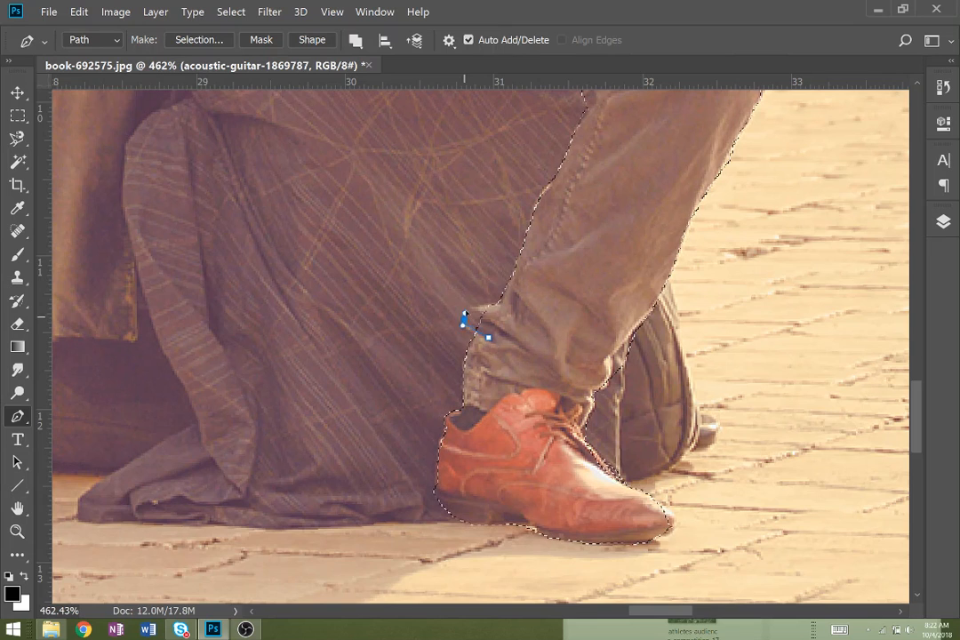
{"action": "left_click_drag", "start_coordinate": [514, 310], "coordinate": [521, 316]}
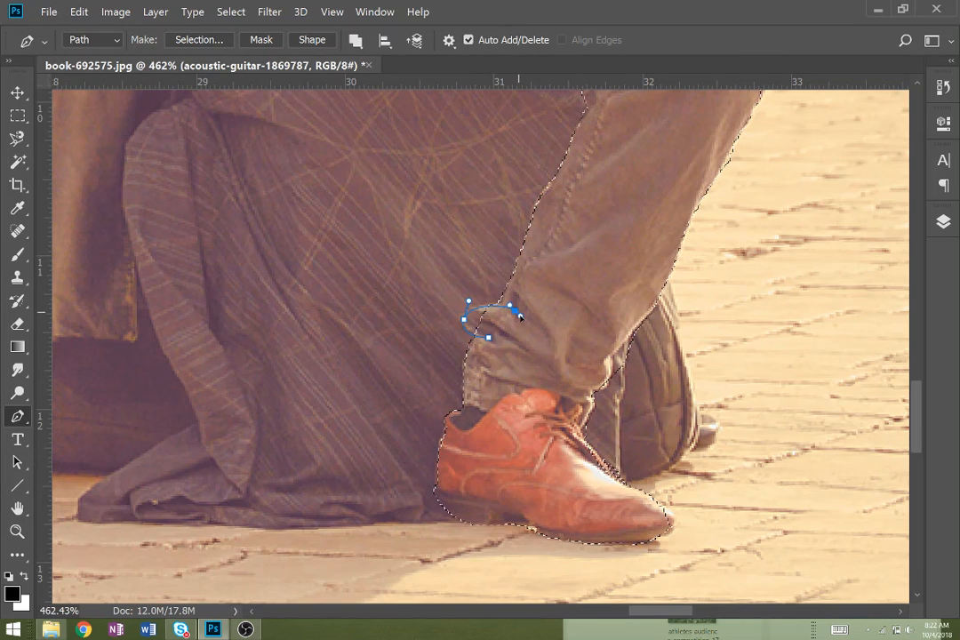
{"action": "right_click", "coordinate": [490, 329]}
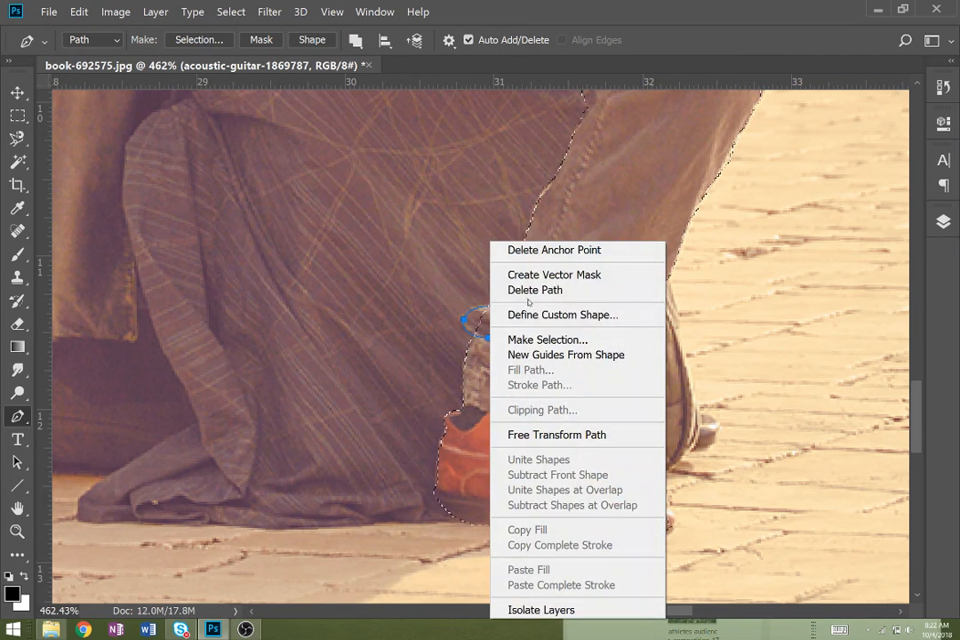
{"action": "left_click", "coordinate": [537, 340]}
{"action": "left_click", "coordinate": [87, 275]}
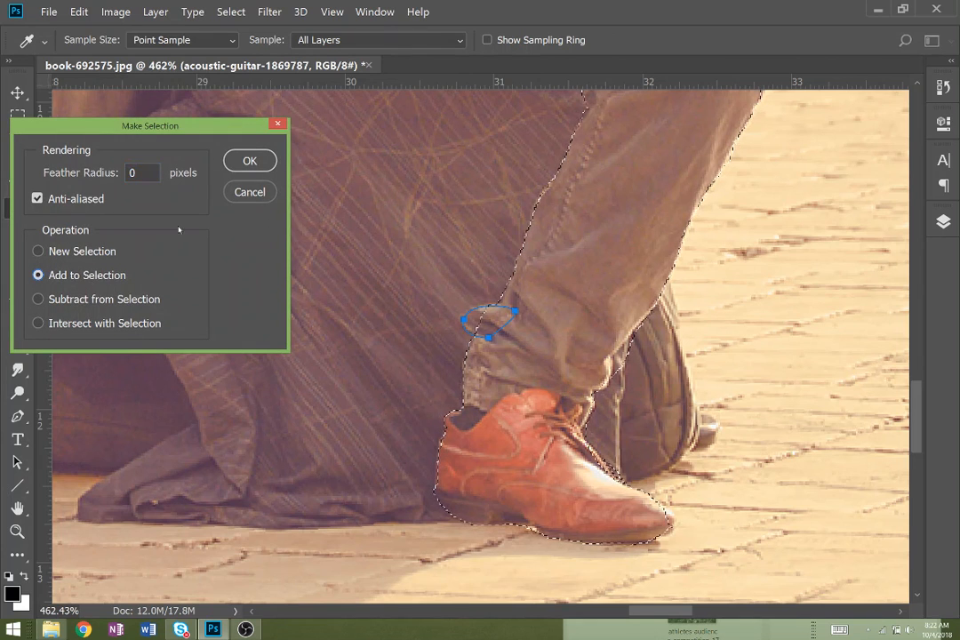
{"action": "left_click", "coordinate": [253, 165]}
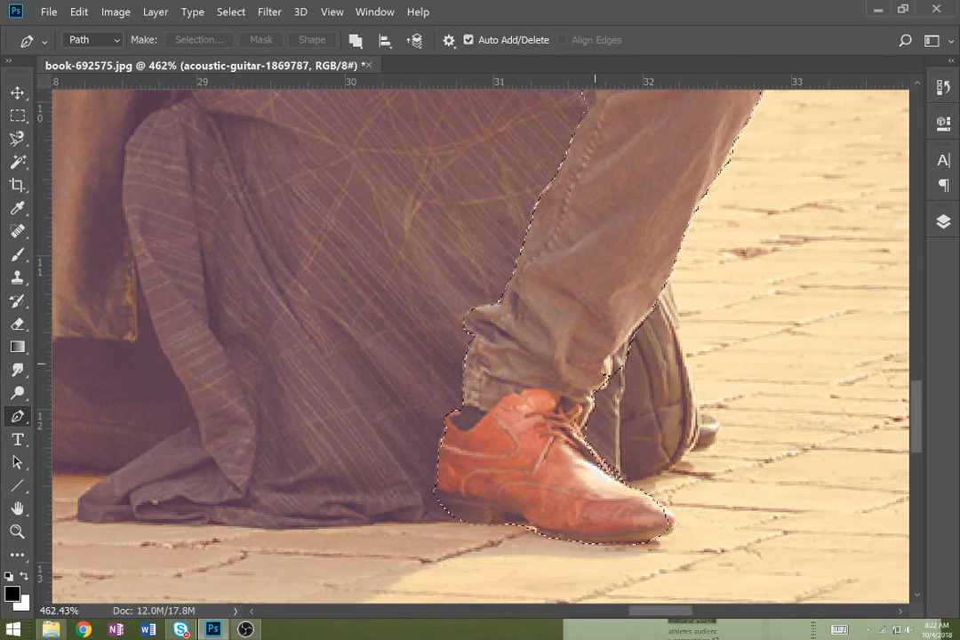
Outline the strip of backpack in front of the trouser cuff with a Pen path and subtract it from the selection
{"action": "left_click", "coordinate": [611, 390]}
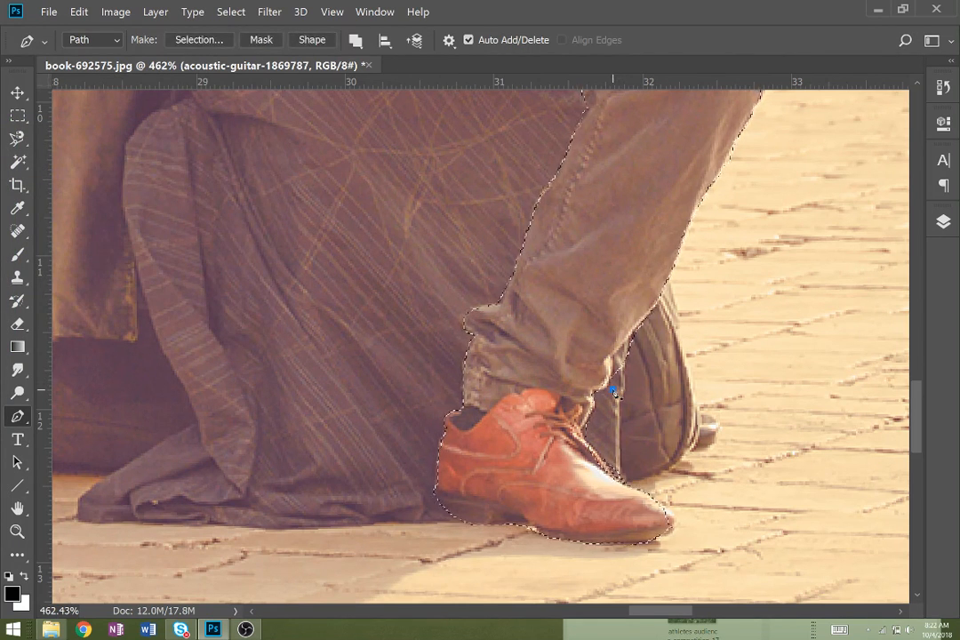
{"action": "left_click", "coordinate": [656, 324]}
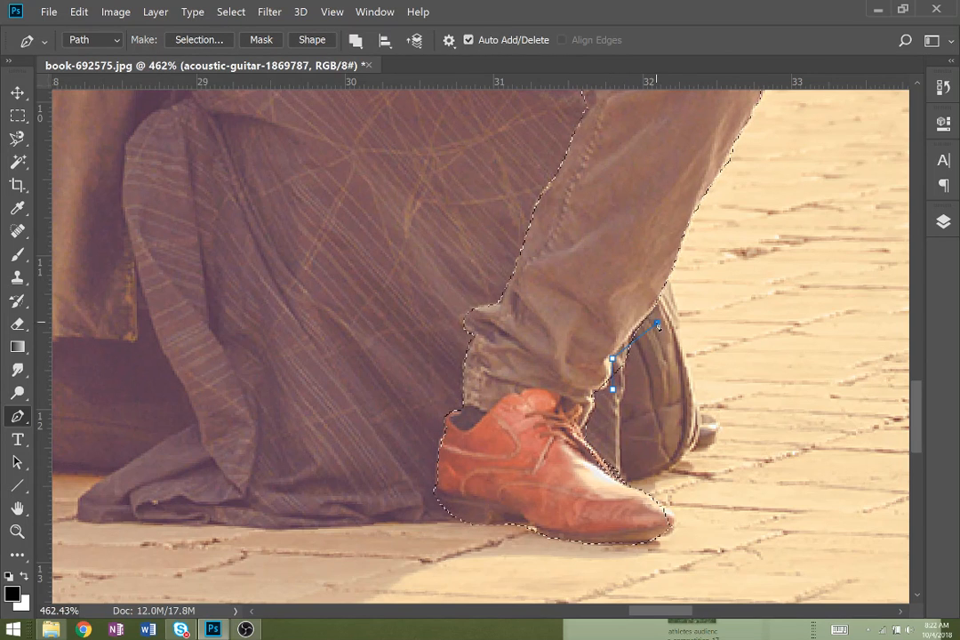
{"action": "right_click", "coordinate": [683, 389]}
{"action": "left_click", "coordinate": [733, 105]}
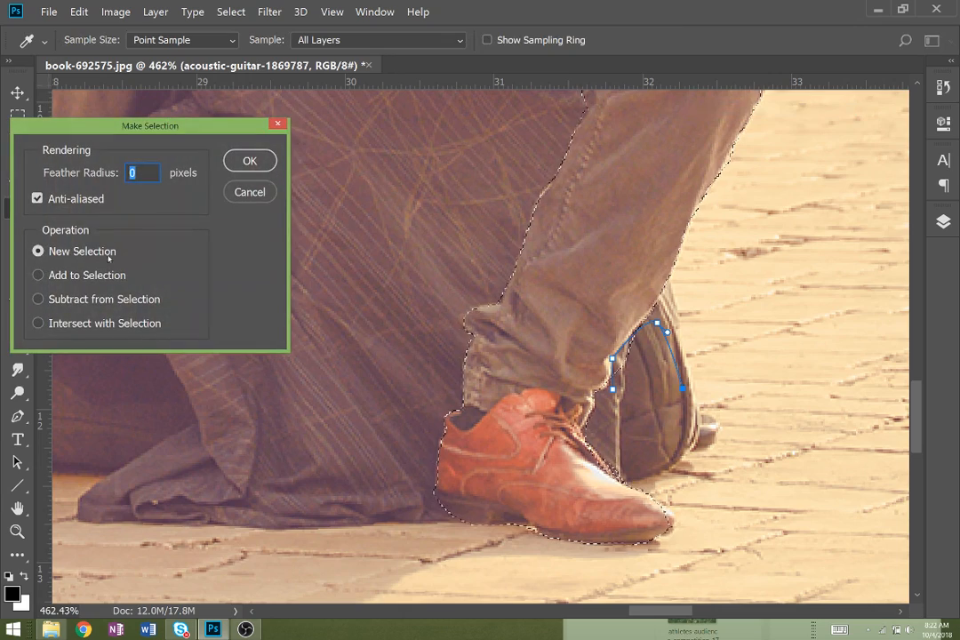
{"action": "left_click", "coordinate": [80, 298]}
{"action": "left_click", "coordinate": [251, 161]}
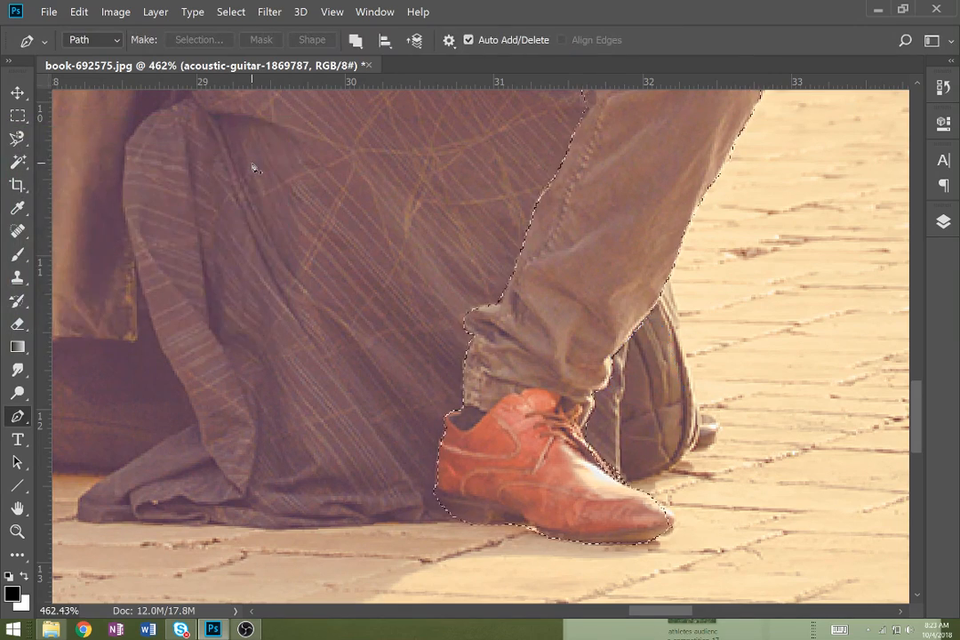
Outline the small background gap between the jacket sleeve and the raised thigh with a Pen path and subtract it from the selection
{"action": "scroll", "coordinate": [252, 165], "scroll_direction": "up", "scroll_amount": 5}
{"action": "scroll", "coordinate": [251, 165], "scroll_direction": "right", "scroll_amount": 3}
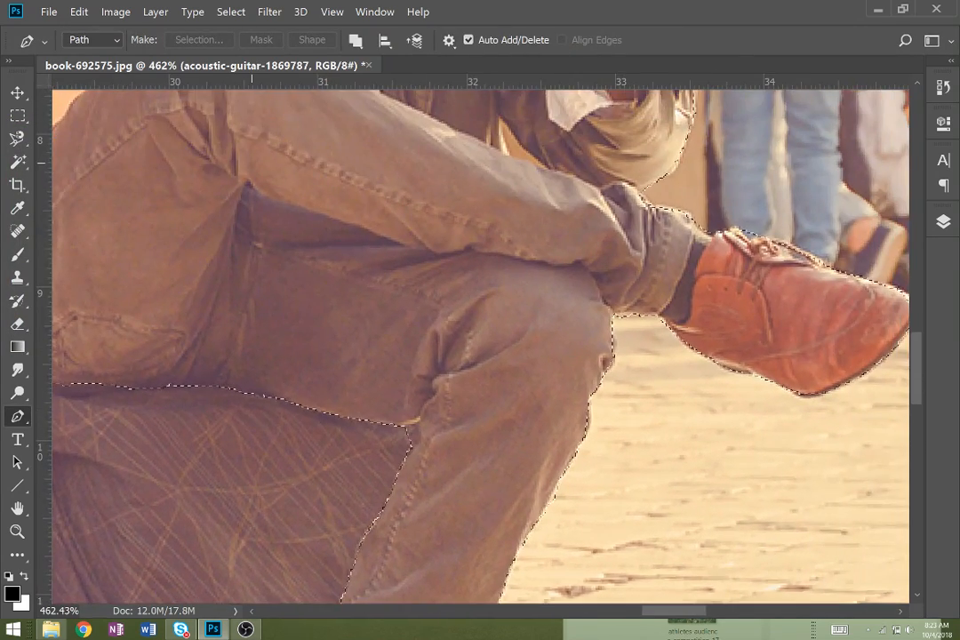
{"action": "scroll", "coordinate": [251, 164], "scroll_direction": "up", "scroll_amount": 2}
{"action": "scroll", "coordinate": [252, 164], "scroll_direction": "right", "scroll_amount": 2}
{"action": "scroll", "coordinate": [251, 165], "scroll_direction": "up", "scroll_amount": 2}
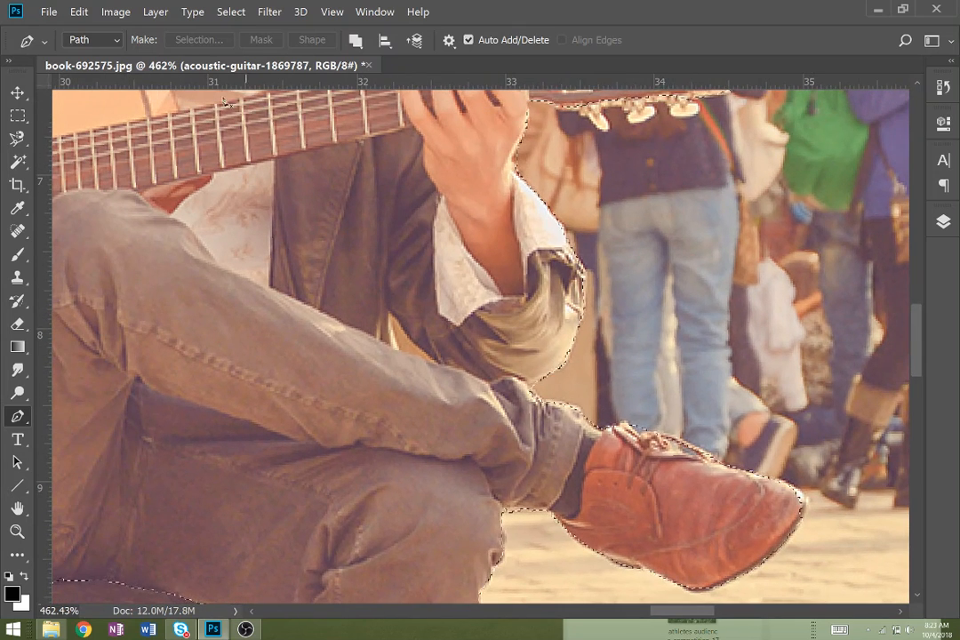
{"action": "left_click", "coordinate": [390, 313]}
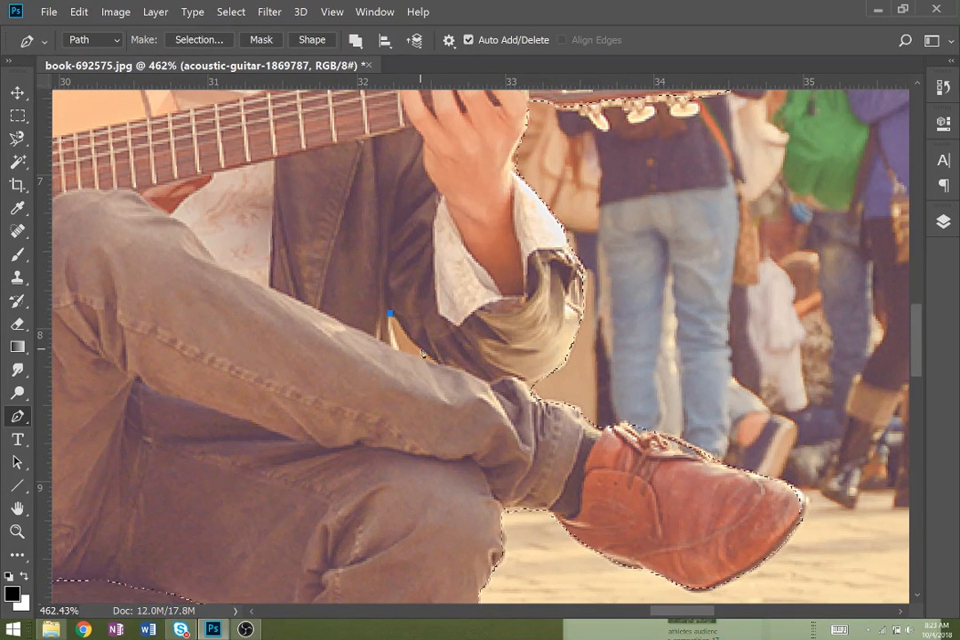
{"action": "left_click_drag", "start_coordinate": [441, 360], "coordinate": [453, 361]}
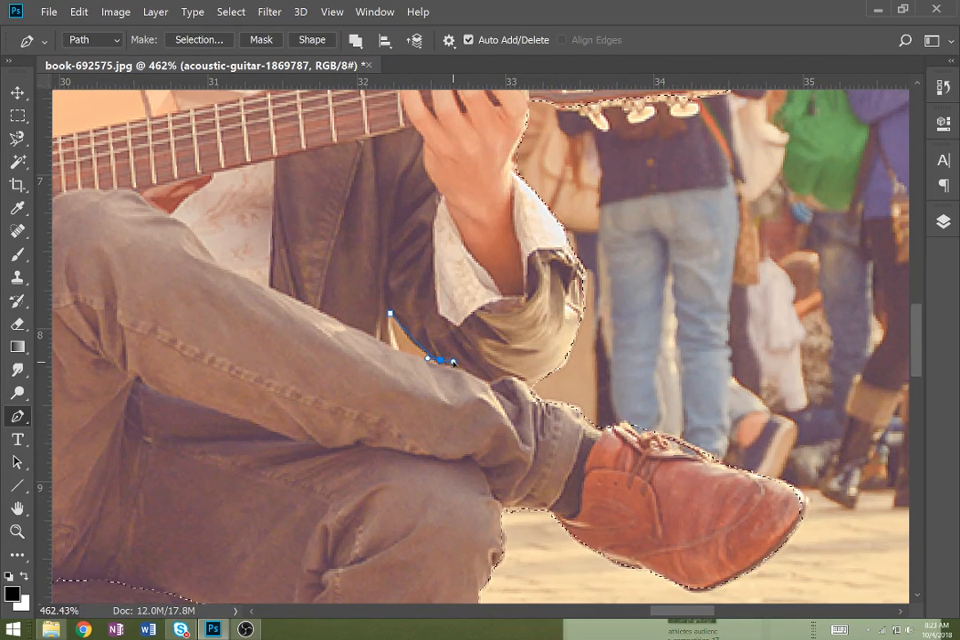
{"action": "left_click", "coordinate": [393, 348]}
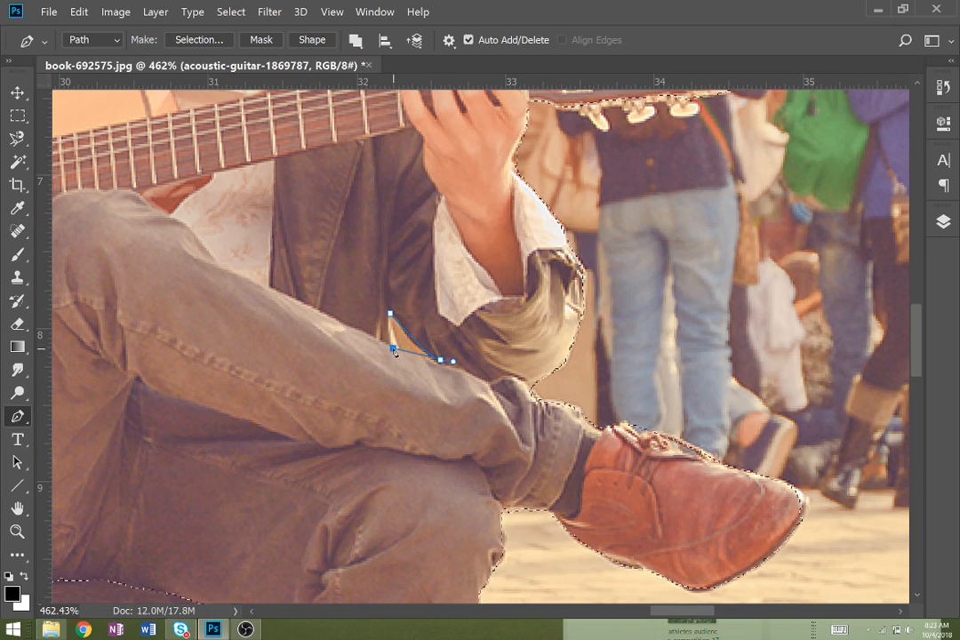
{"action": "left_click", "coordinate": [389, 313]}
{"action": "right_click", "coordinate": [487, 330]}
{"action": "left_click", "coordinate": [553, 335]}
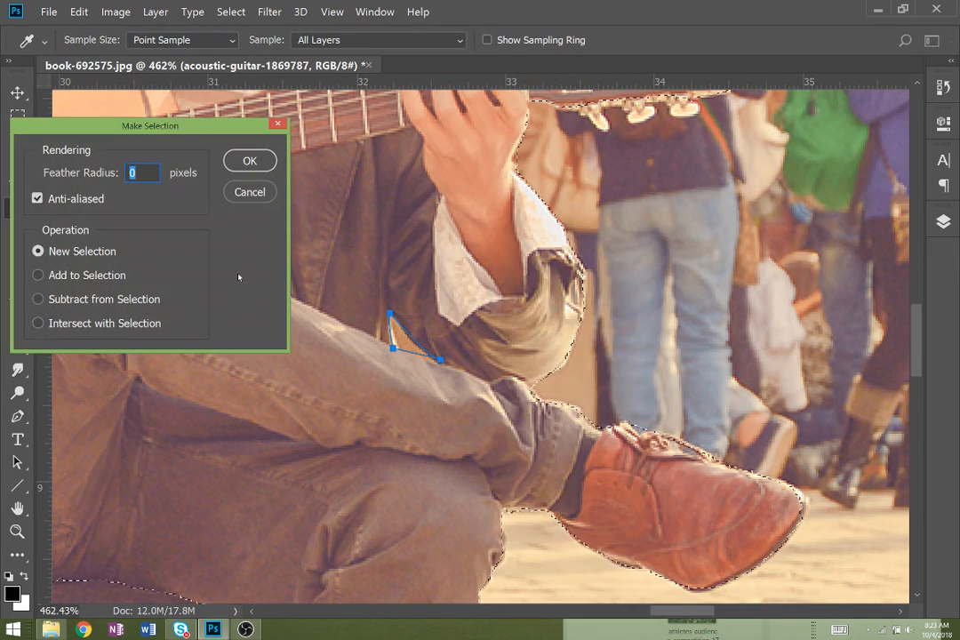
{"action": "left_click", "coordinate": [38, 298]}
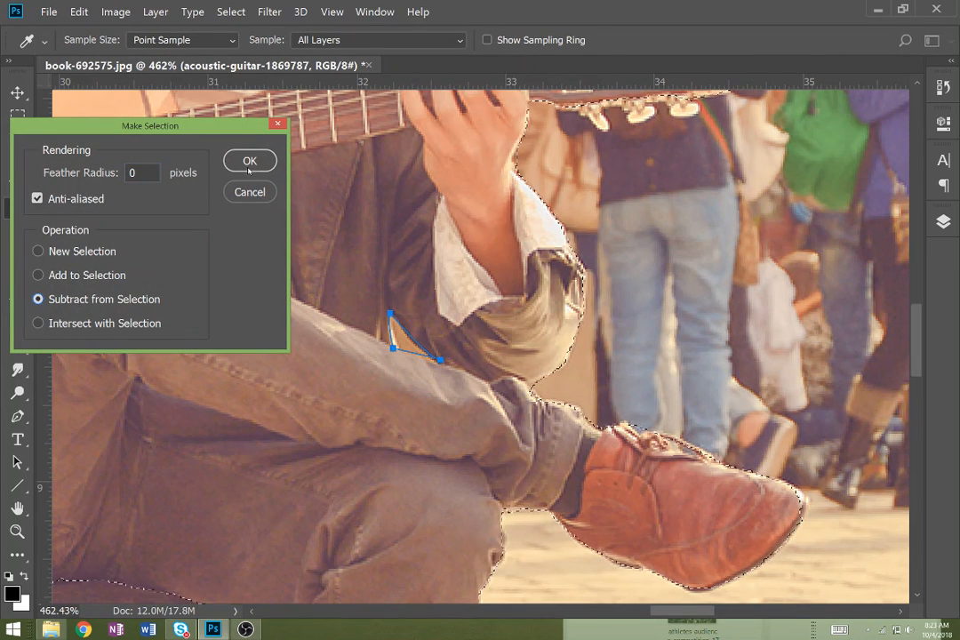
{"action": "left_click", "coordinate": [249, 161]}
Mask out both string slots of the guitar headstock in Quick Mask with an 8 px black brush, and return to the selection
{"action": "scroll", "coordinate": [414, 355], "scroll_direction": "up", "scroll_amount": 2}
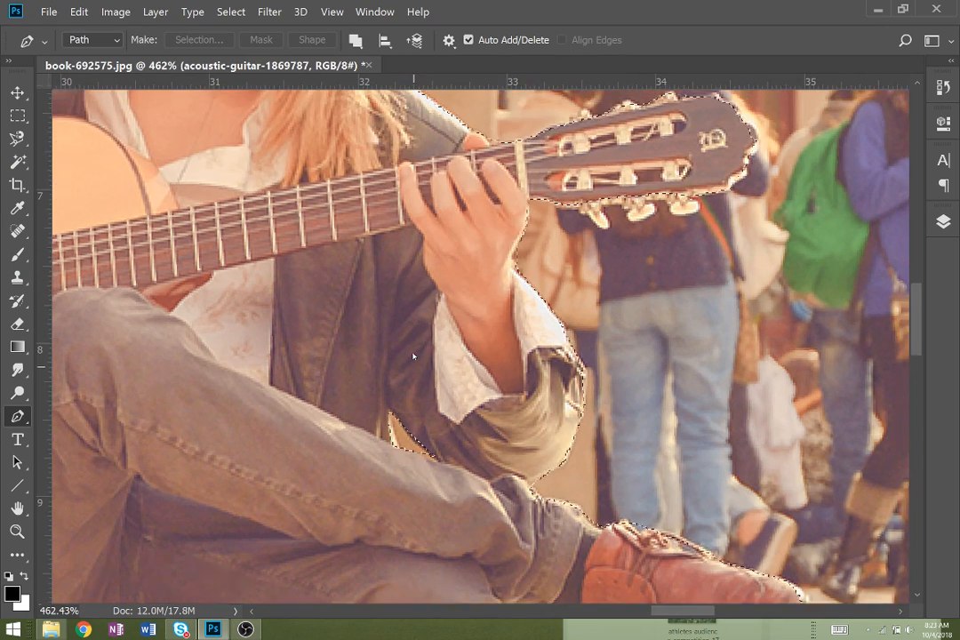
{"action": "scroll", "coordinate": [414, 356], "scroll_direction": "up", "scroll_amount": 4}
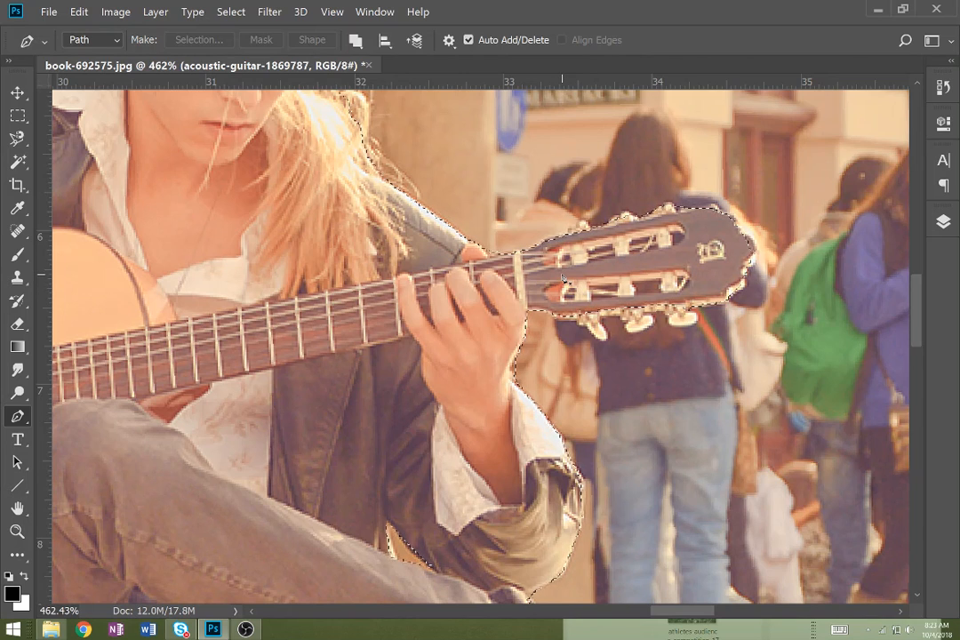
{"action": "key", "text": "q"}
{"action": "key", "text": "b"}
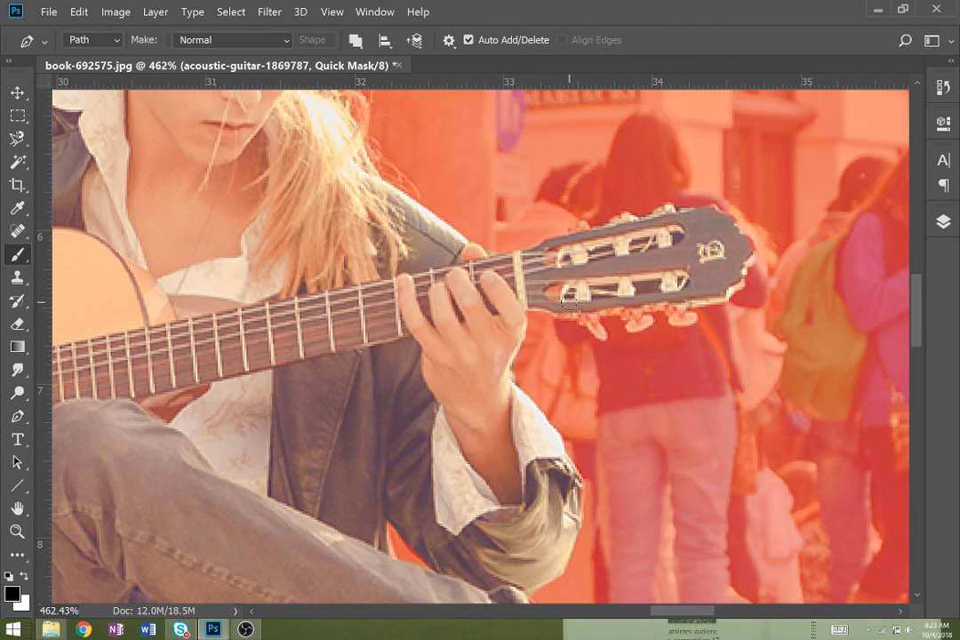
{"action": "left_click_drag", "start_coordinate": [566, 295], "coordinate": [658, 283]}
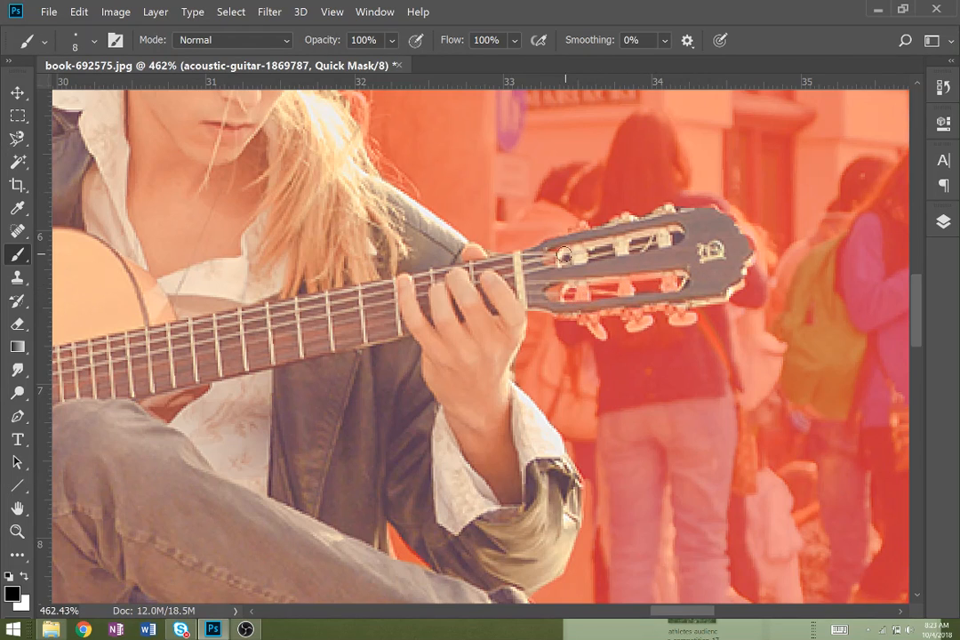
{"action": "mouse_move", "coordinate": [559, 258]}
{"action": "left_mouse_down"}
{"action": "mouse_move", "coordinate": [664, 238]}
{"action": "mouse_move", "coordinate": [600, 247]}
{"action": "left_mouse_up"}
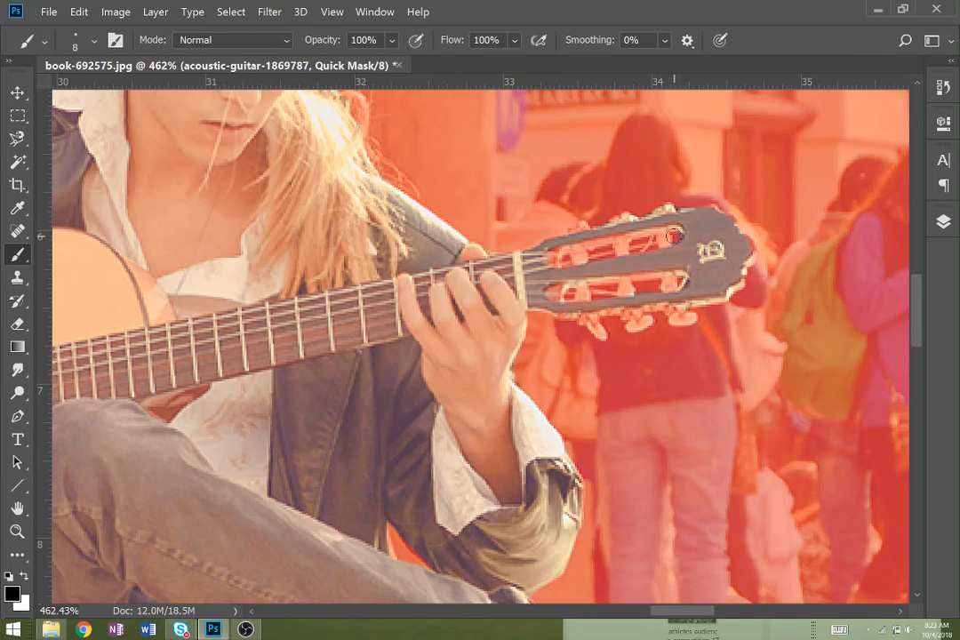
{"action": "key", "text": "q"}
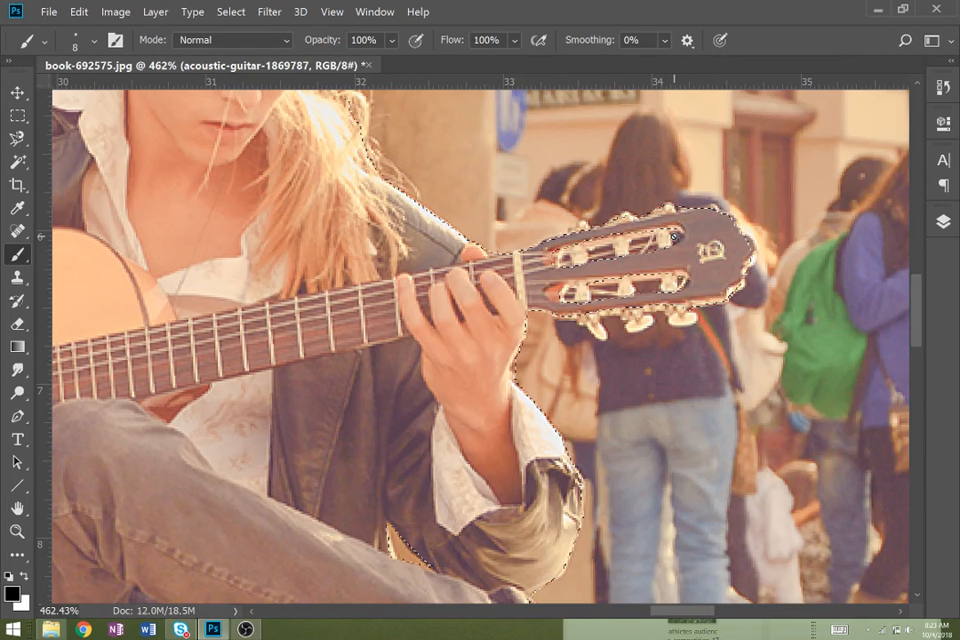
Outline the area of loose hair strands beside the sunlit cheek with a Pen path and subtract it from the selection
{"action": "scroll", "coordinate": [674, 238], "scroll_direction": "up", "scroll_amount": 4}
{"action": "scroll", "coordinate": [674, 239], "scroll_direction": "left", "scroll_amount": 3}
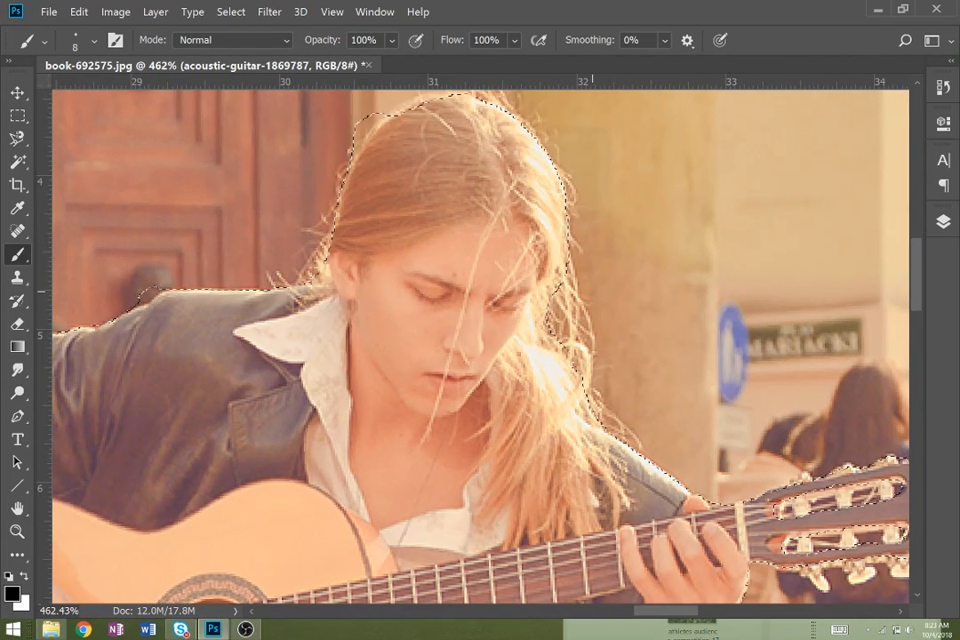
{"action": "key", "text": "p"}
{"action": "left_click", "coordinate": [567, 357]}
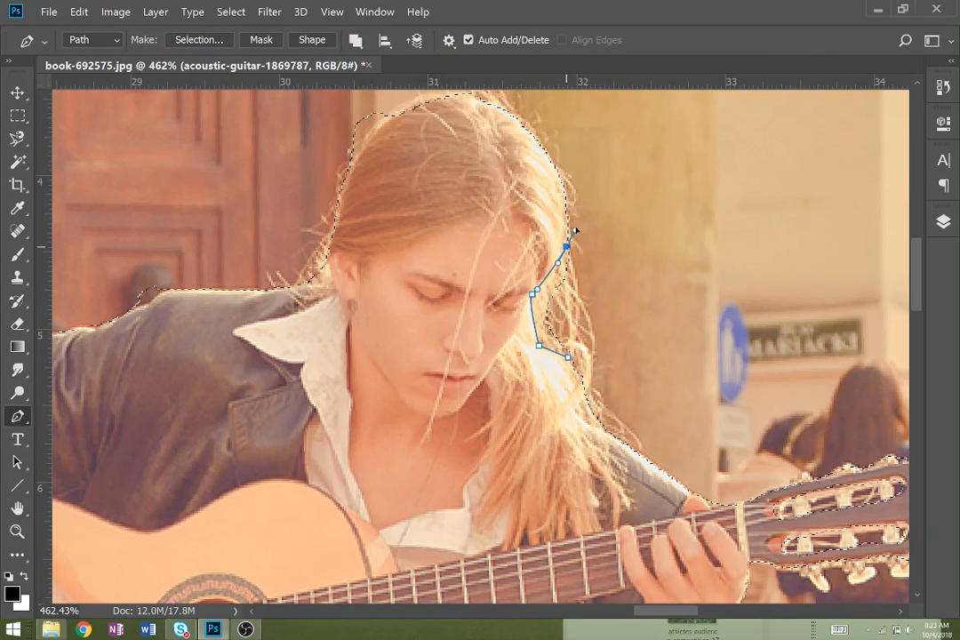
{"action": "left_click", "coordinate": [688, 260]}
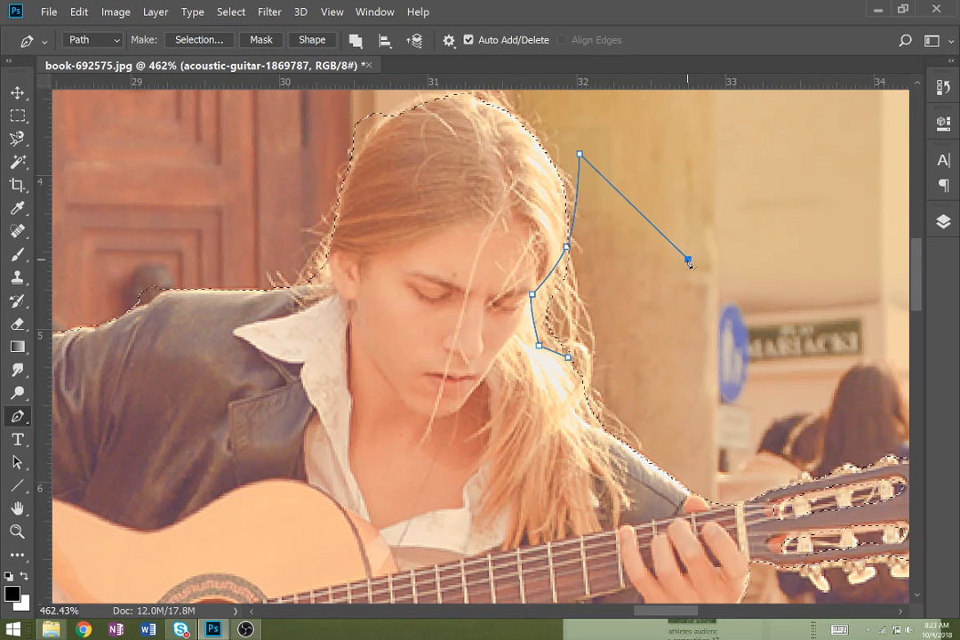
{"action": "right_click", "coordinate": [688, 260]}
{"action": "left_click", "coordinate": [676, 339]}
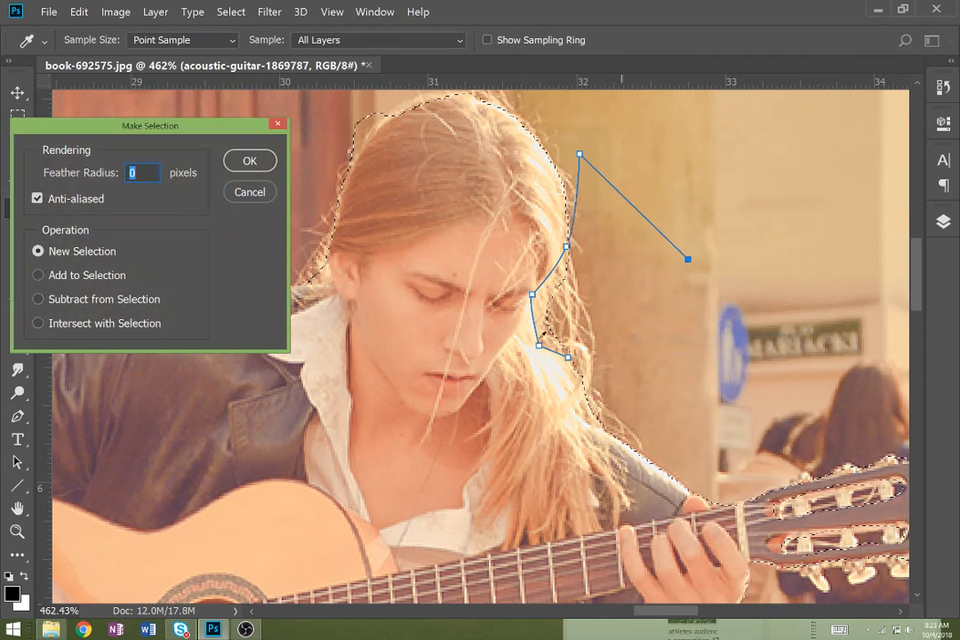
{"action": "left_click", "coordinate": [80, 301]}
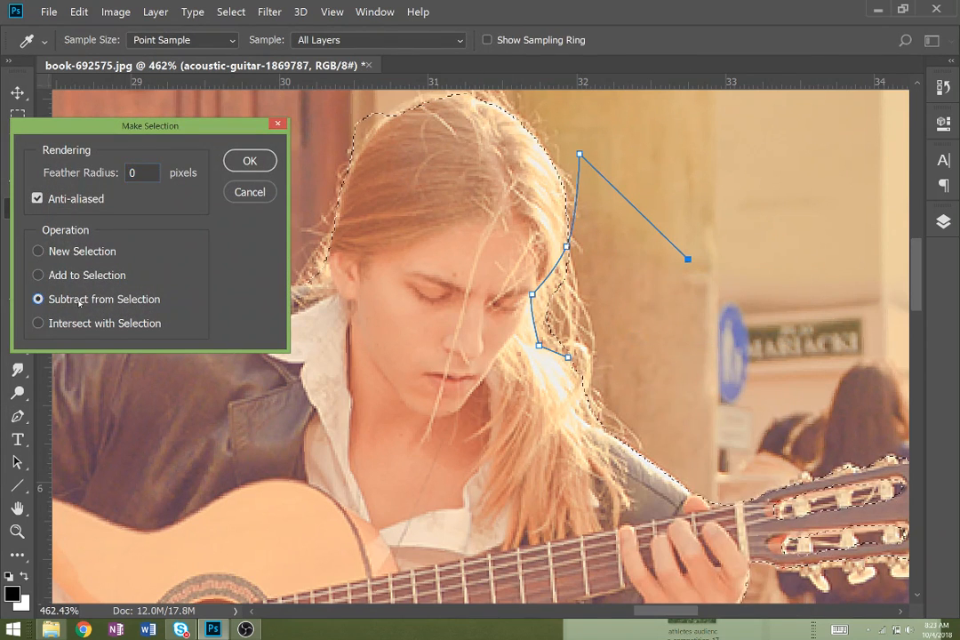
{"action": "left_click", "coordinate": [238, 166]}
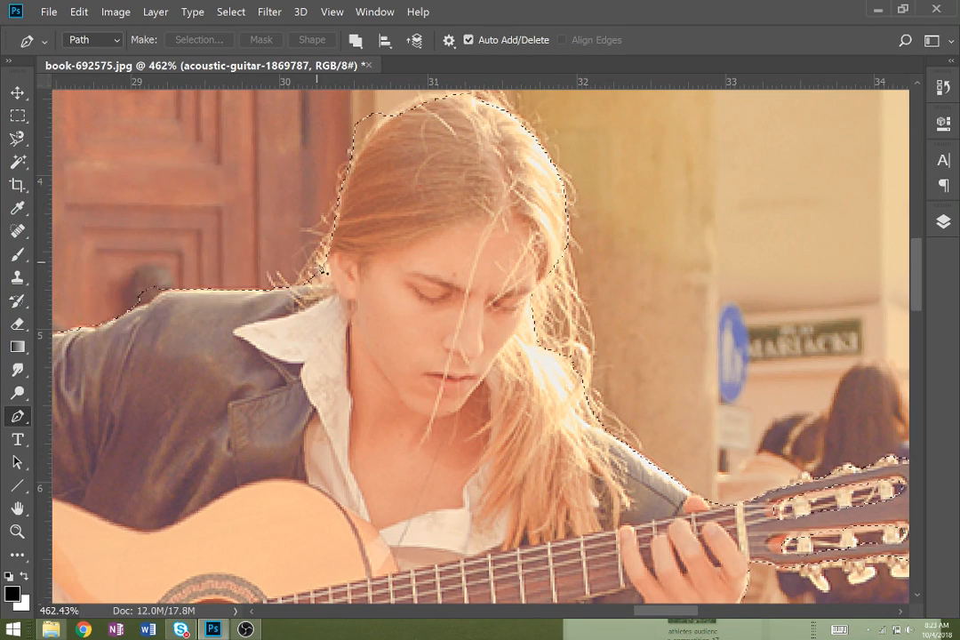
Draw a closed four-point Pen path around the wispy hair behind the ear, above the jacket collar
{"action": "left_click", "coordinate": [328, 240]}
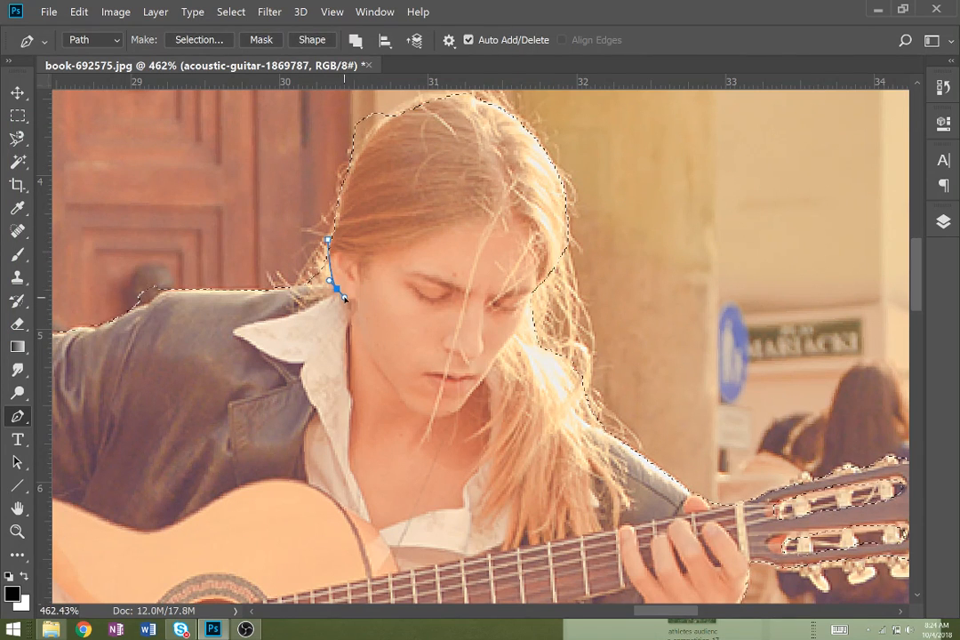
{"action": "left_click", "coordinate": [295, 226]}
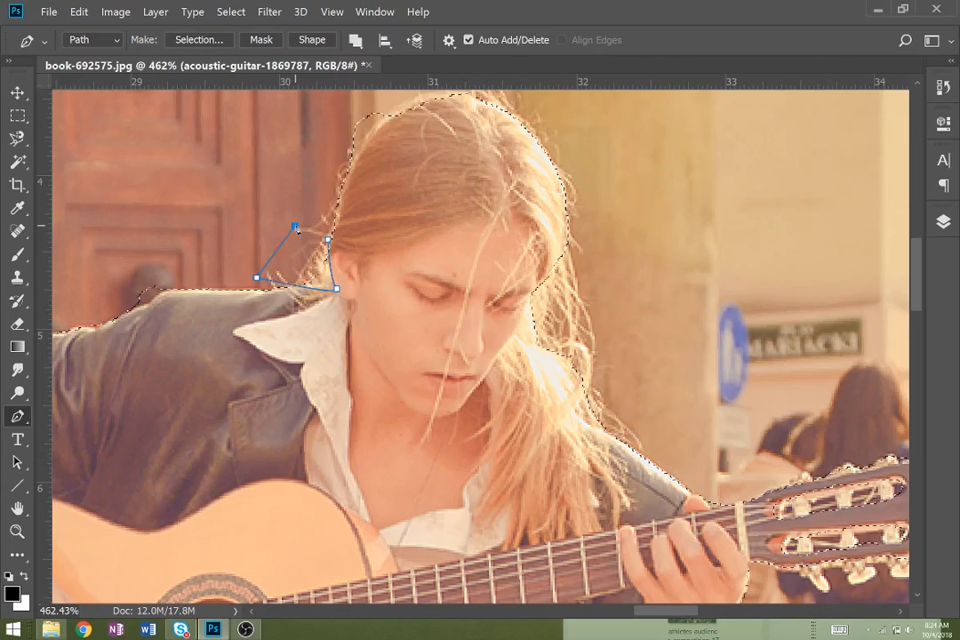
{"action": "left_click", "coordinate": [328, 240]}
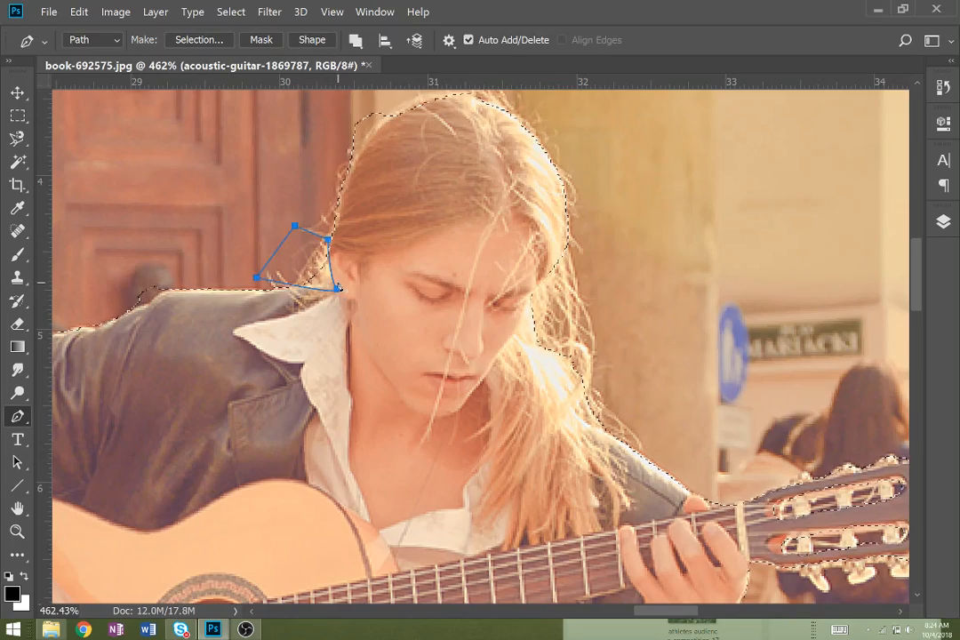
Reposition the path's anchor points and shorten its curve handle so it follows the back of the ear and the jacket's shoulder edge
{"action": "scroll", "coordinate": [337, 288], "scroll_direction": "up", "scroll_amount": 5}
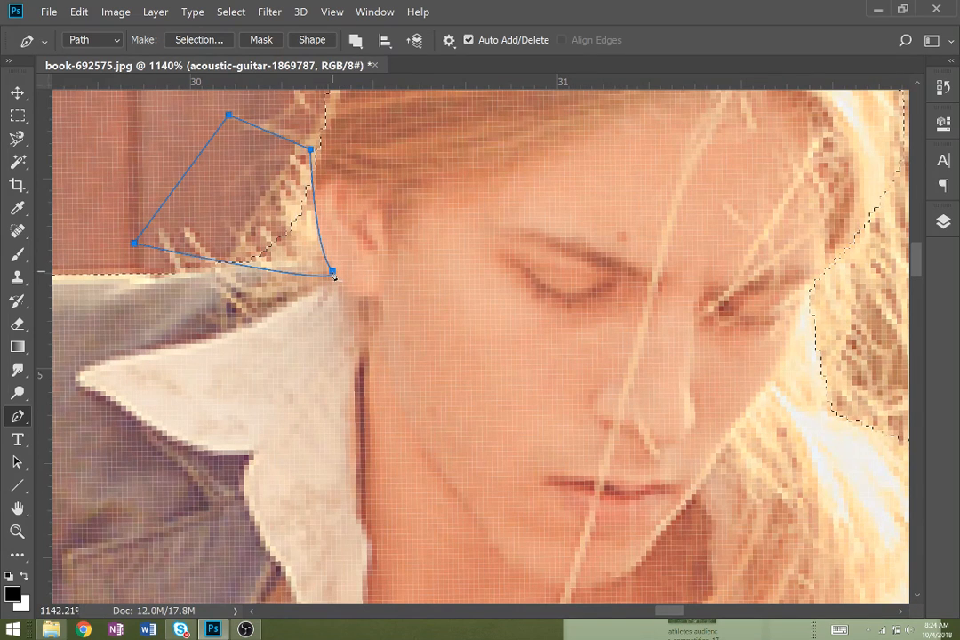
{"action": "mouse_move", "coordinate": [333, 274]}
{"action": "left_mouse_down"}
{"action": "mouse_move", "coordinate": [327, 269]}
{"action": "mouse_move", "coordinate": [341, 281]}
{"action": "mouse_move", "coordinate": [322, 261]}
{"action": "left_mouse_up"}
{"action": "left_click_drag", "start_coordinate": [301, 144], "coordinate": [297, 144]}
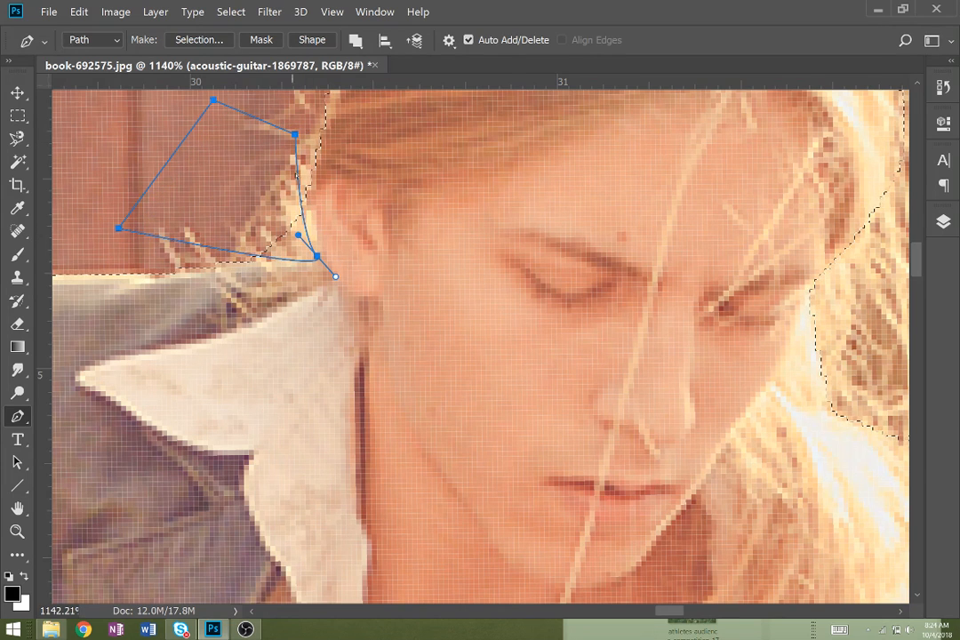
{"action": "left_click", "coordinate": [295, 134]}
{"action": "key", "text": "ctrl+z"}
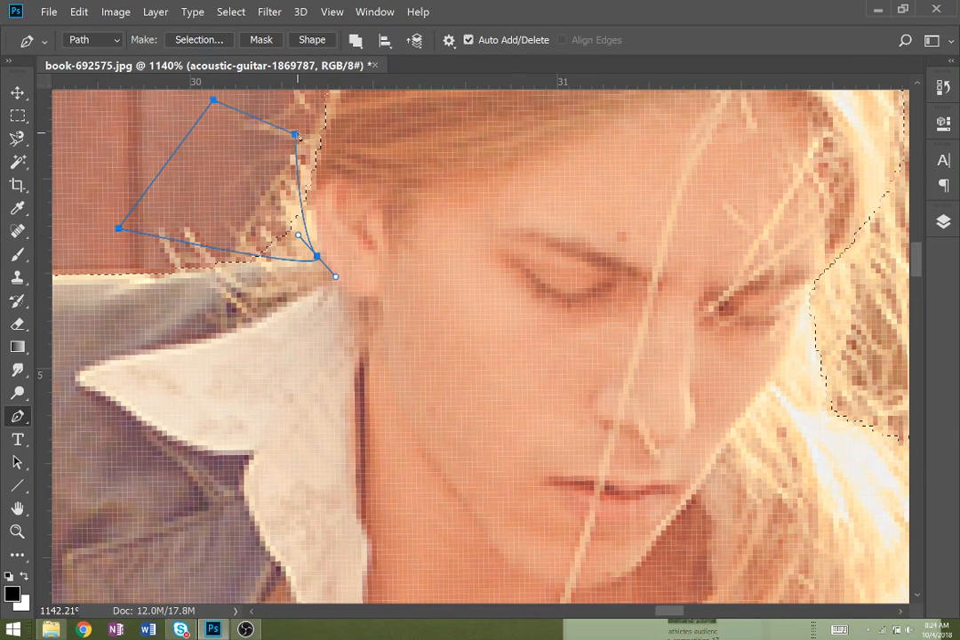
{"action": "left_click_drag", "start_coordinate": [295, 134], "coordinate": [314, 139]}
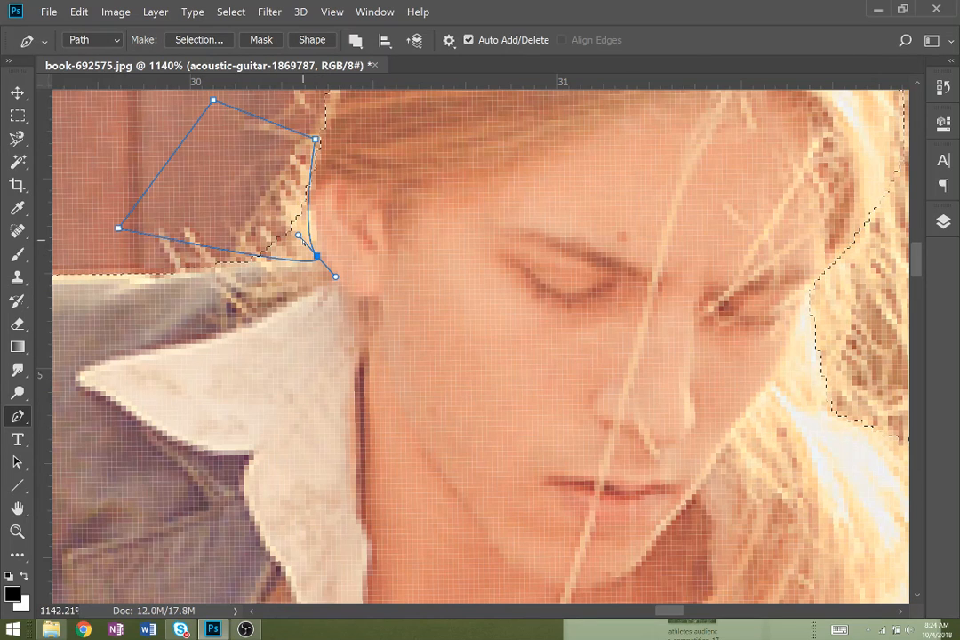
{"action": "left_click_drag", "start_coordinate": [336, 276], "coordinate": [318, 259]}
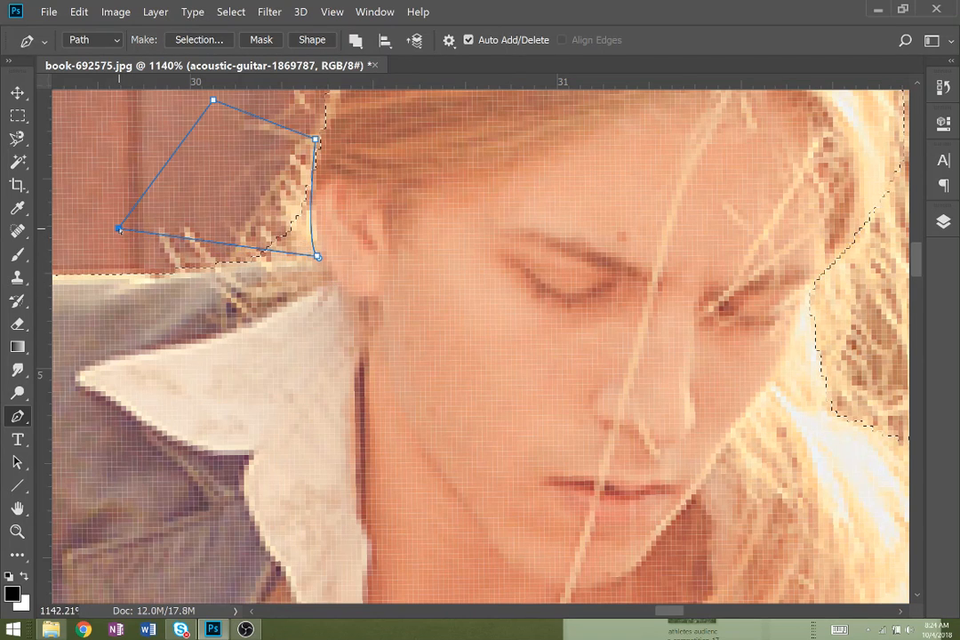
{"action": "left_click_drag", "start_coordinate": [118, 228], "coordinate": [109, 264]}
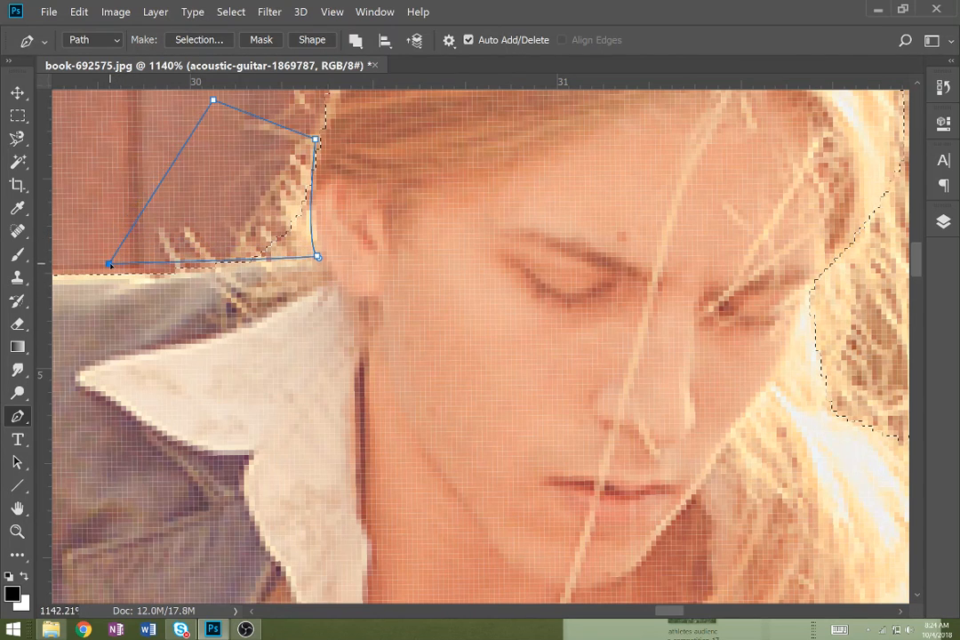
Convert the path behind the ear to a selection and subtract it from the guitarist selection
{"action": "right_click", "coordinate": [218, 197]}
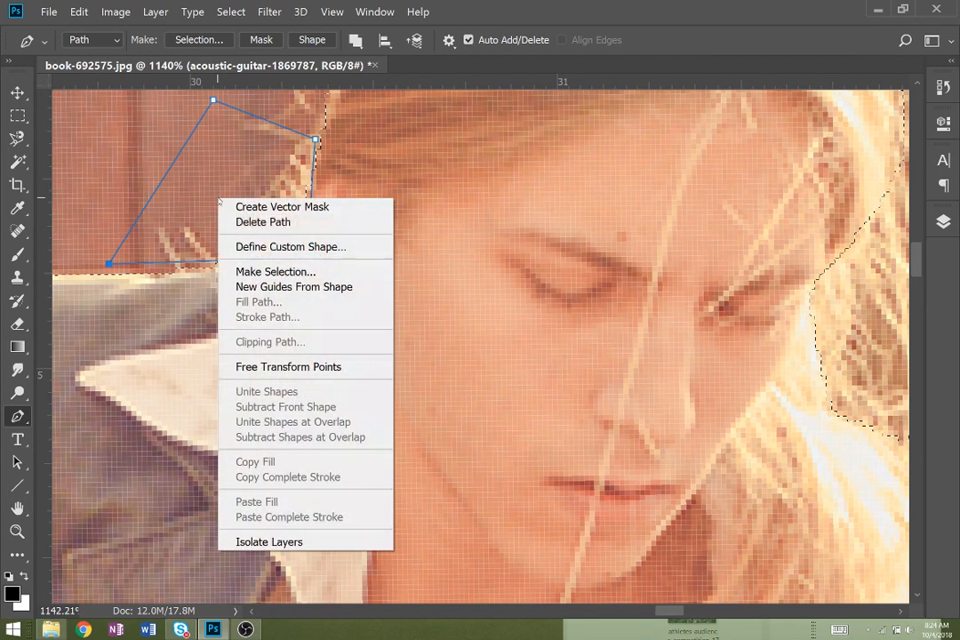
{"action": "left_click", "coordinate": [266, 271]}
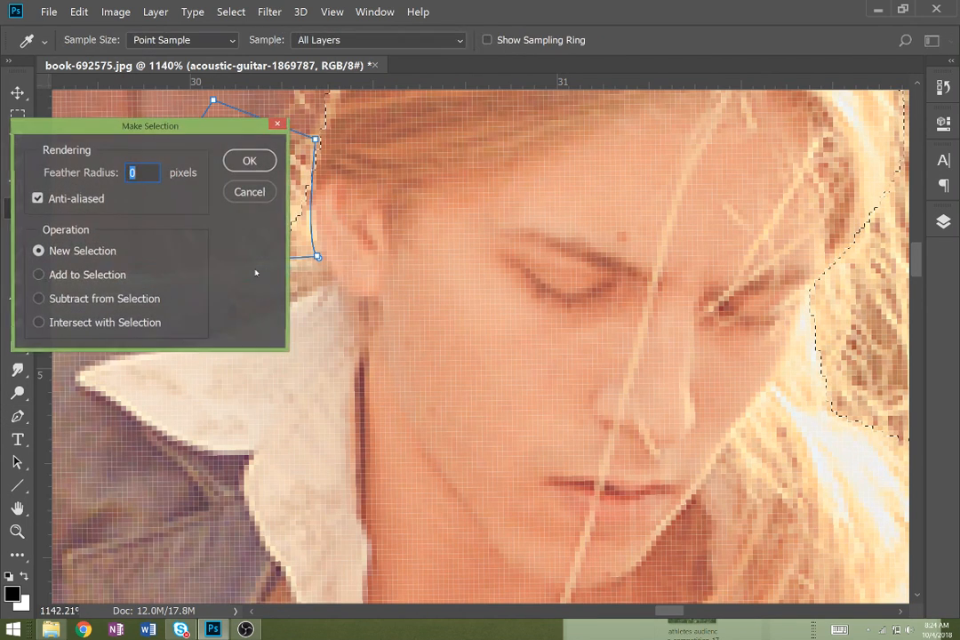
{"action": "left_click", "coordinate": [122, 300]}
{"action": "left_click", "coordinate": [247, 160]}
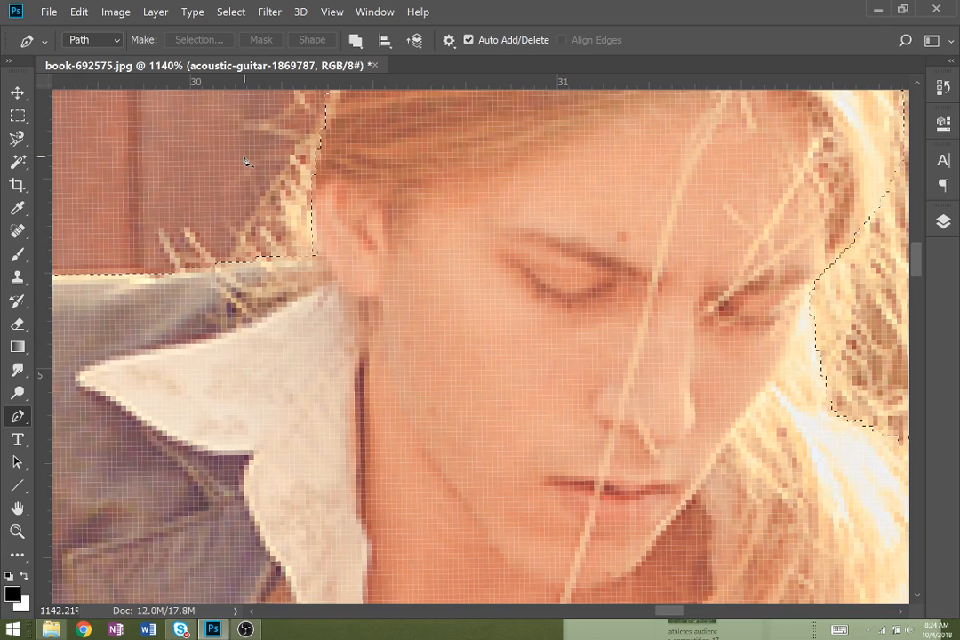
Draw a four-point Pen path around the patch of door background selected above the jacket shoulder
{"action": "scroll", "coordinate": [245, 161], "scroll_direction": "left", "scroll_amount": 5}
{"action": "scroll", "coordinate": [245, 162], "scroll_direction": "down", "scroll_amount": 2}
{"action": "scroll", "coordinate": [245, 162], "scroll_direction": "left", "scroll_amount": 2}
{"action": "scroll", "coordinate": [244, 161], "scroll_direction": "up", "scroll_amount": 1}
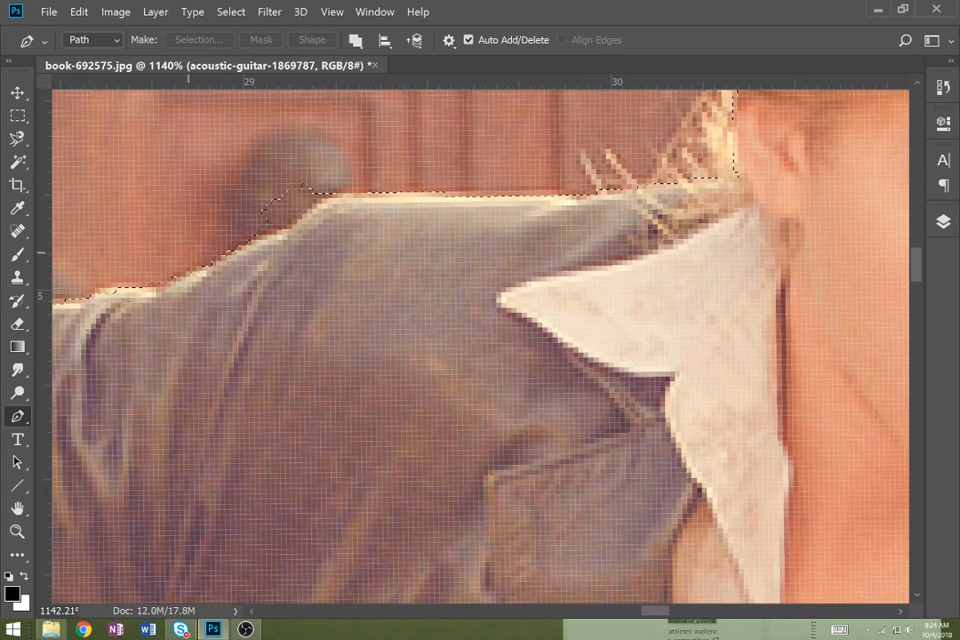
{"action": "left_click", "coordinate": [190, 266]}
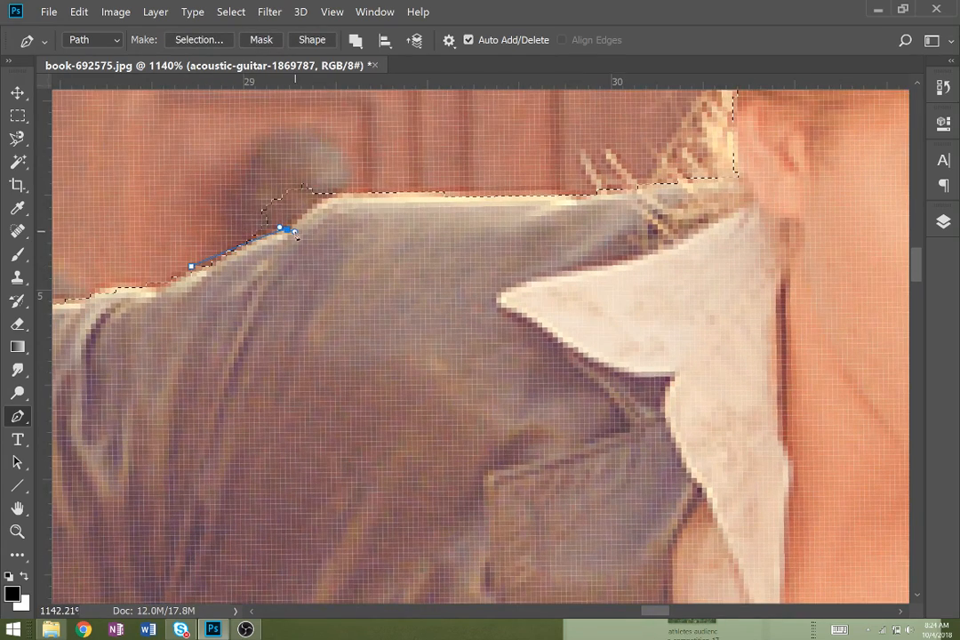
{"action": "left_click", "coordinate": [361, 152]}
{"action": "left_click", "coordinate": [219, 115]}
Convert the path above the shoulder to a selection and subtract it from the guitarist selection
{"action": "right_click", "coordinate": [219, 116]}
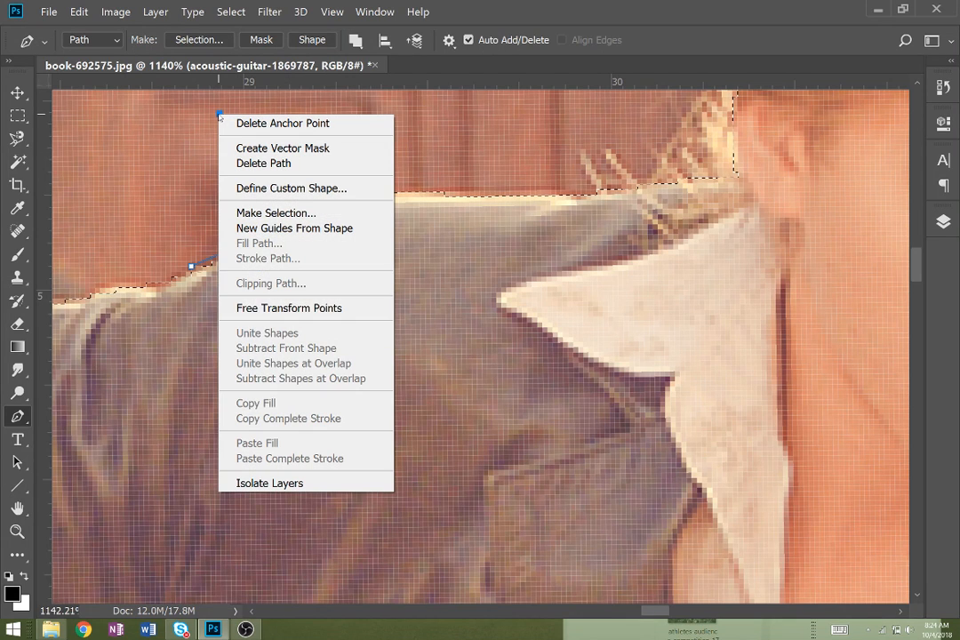
{"action": "left_click", "coordinate": [276, 214]}
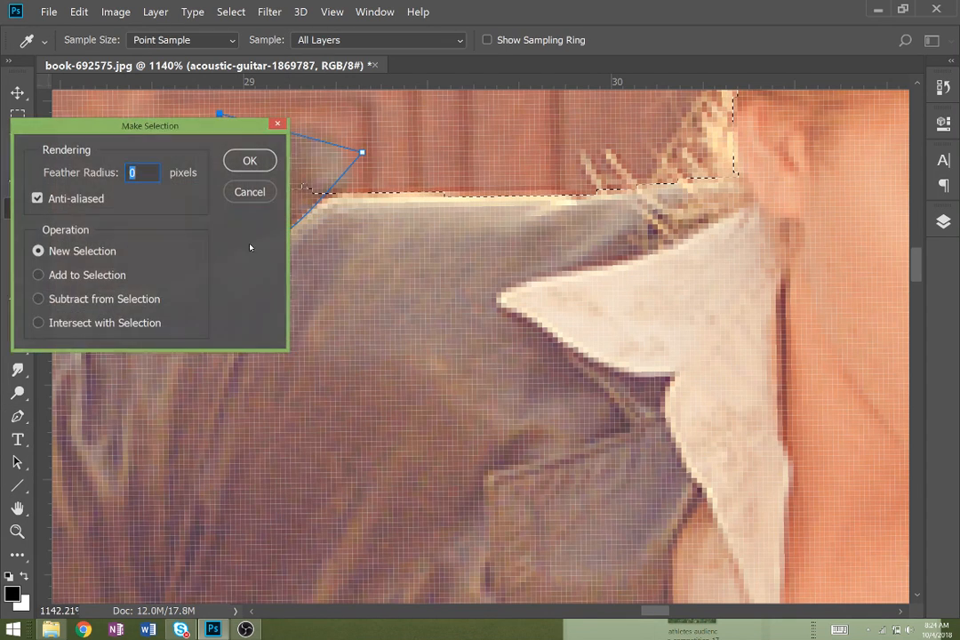
{"action": "left_click", "coordinate": [66, 300]}
{"action": "left_click", "coordinate": [239, 167]}
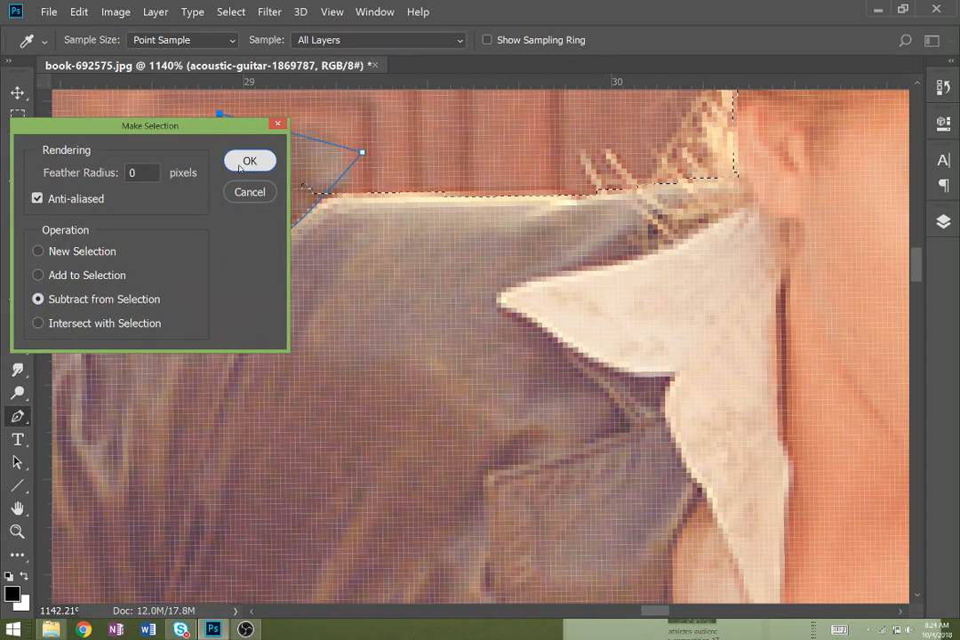
Outline the stray selection peak above the upper sleeve with a curved Pen path and subtract it from the selection
{"action": "scroll", "coordinate": [240, 167], "scroll_direction": "down", "scroll_amount": 2}
{"action": "scroll", "coordinate": [240, 167], "scroll_direction": "left", "scroll_amount": 3}
{"action": "scroll", "coordinate": [218, 240], "scroll_direction": "down", "scroll_amount": 1}
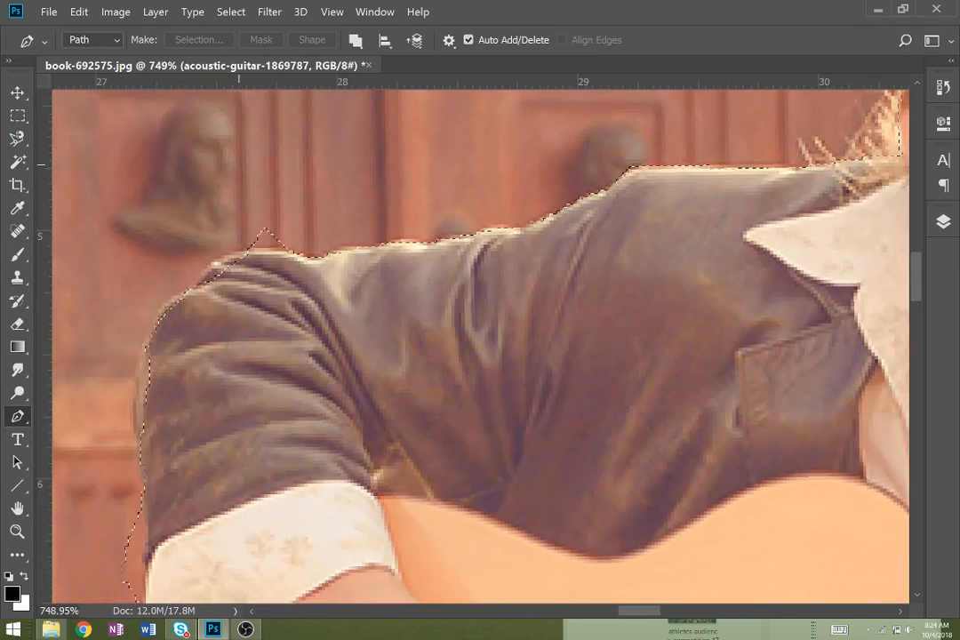
{"action": "left_click", "coordinate": [216, 241]}
{"action": "left_click_drag", "start_coordinate": [314, 243], "coordinate": [359, 230]}
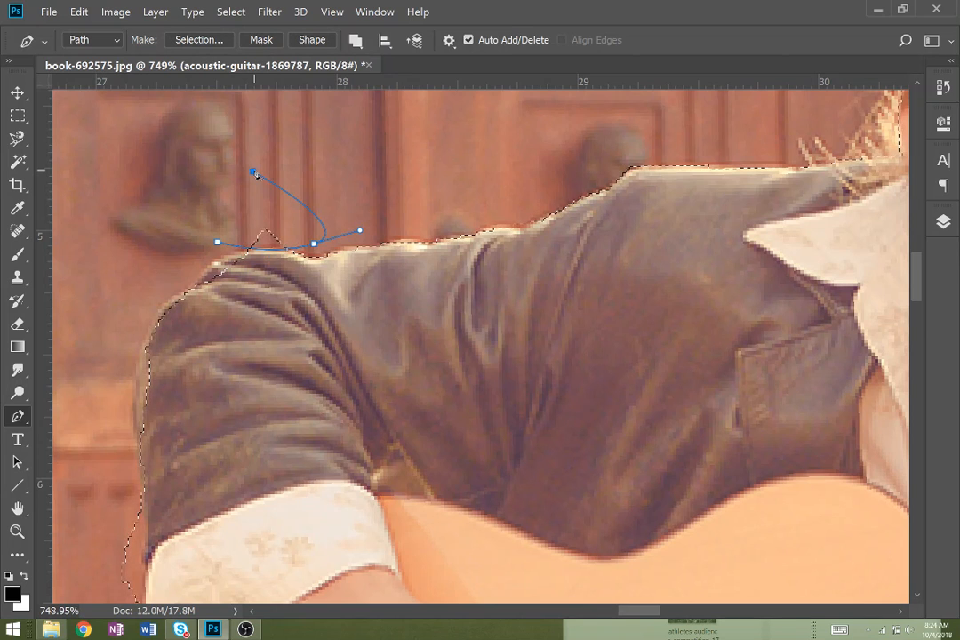
{"action": "right_click", "coordinate": [254, 173]}
{"action": "left_click", "coordinate": [306, 270]}
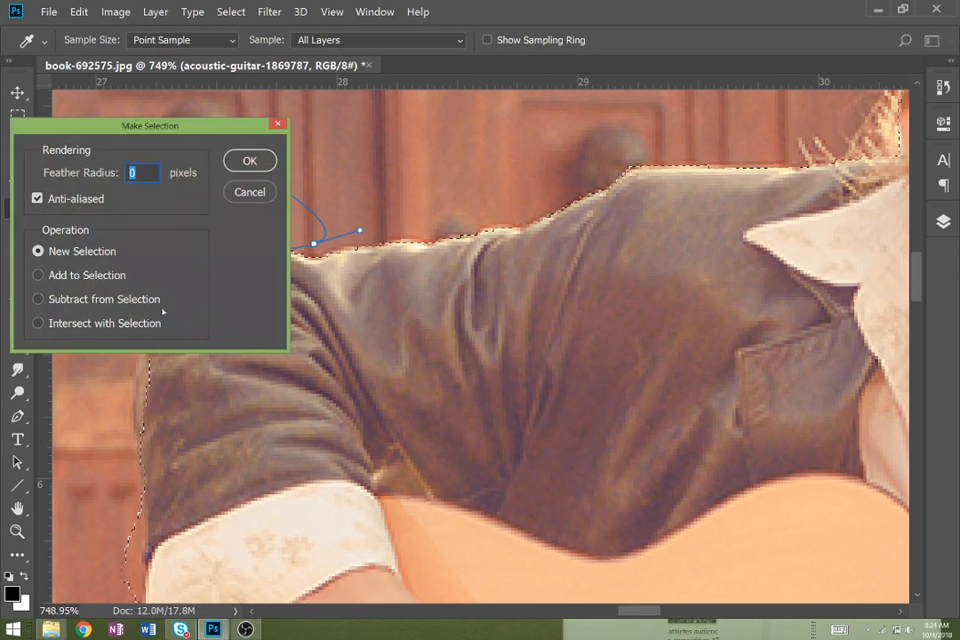
{"action": "left_click", "coordinate": [115, 299]}
{"action": "left_click", "coordinate": [258, 165]}
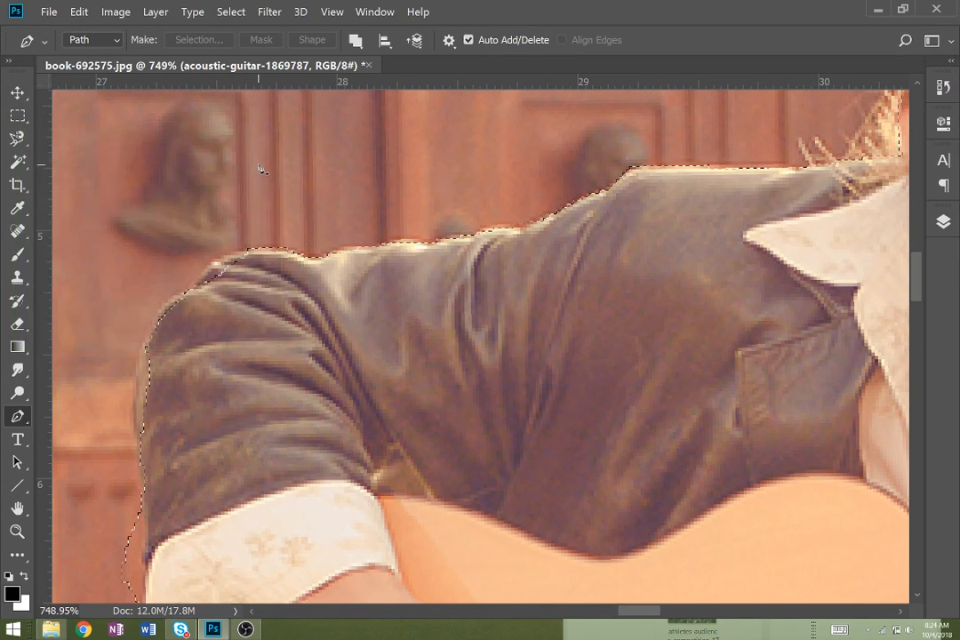
Outline the background strip beside the shirt cuff and lower sleeve with a Pen path and subtract it from the selection
{"action": "scroll", "coordinate": [258, 165], "scroll_direction": "down", "scroll_amount": 4}
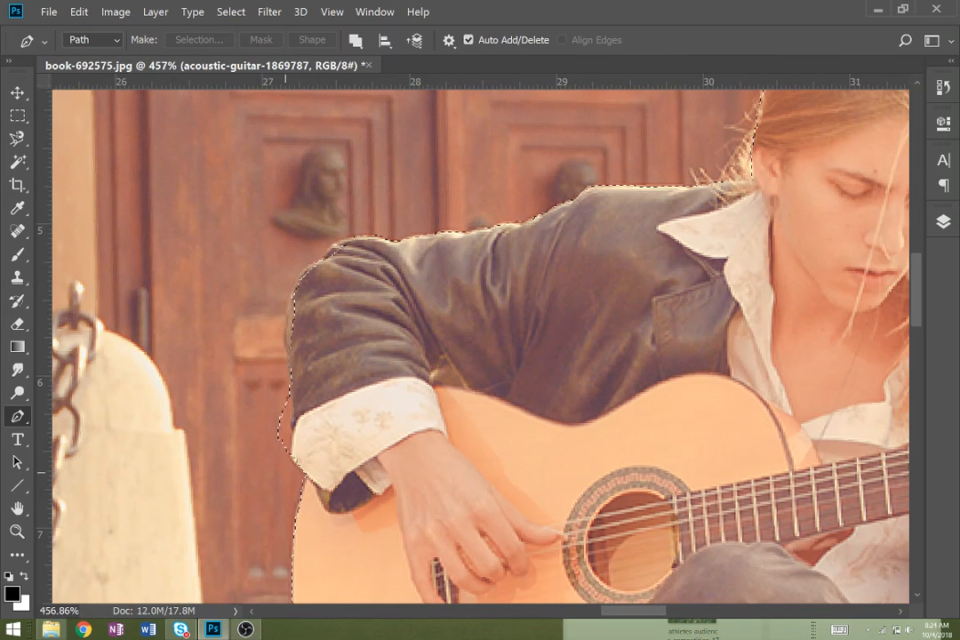
{"action": "left_click_drag", "start_coordinate": [284, 471], "coordinate": [294, 410]}
{"action": "left_click_drag", "start_coordinate": [284, 367], "coordinate": [268, 366]}
{"action": "left_click", "coordinate": [225, 466]}
{"action": "right_click", "coordinate": [225, 466]}
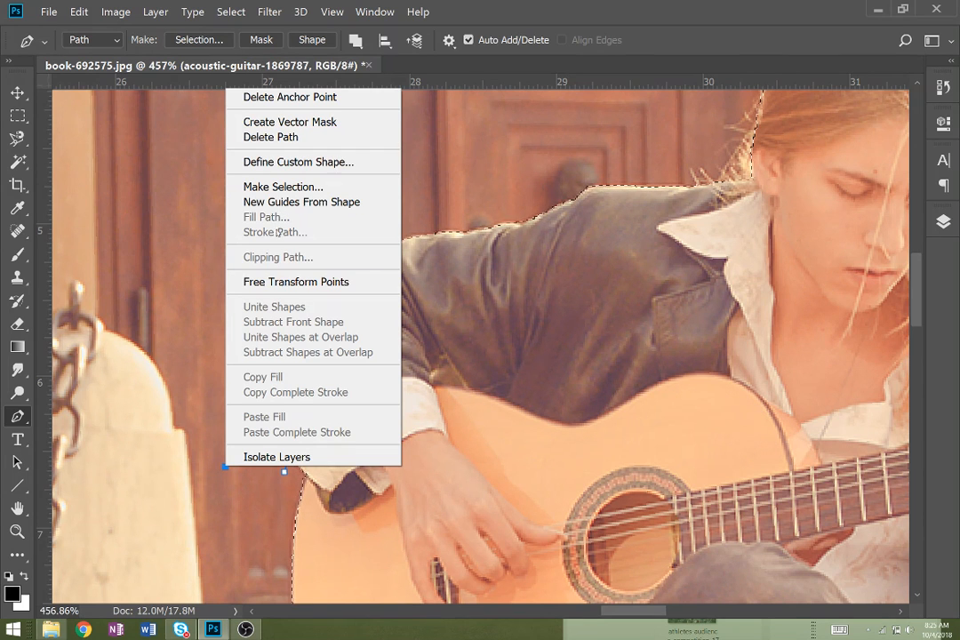
{"action": "left_click", "coordinate": [282, 187]}
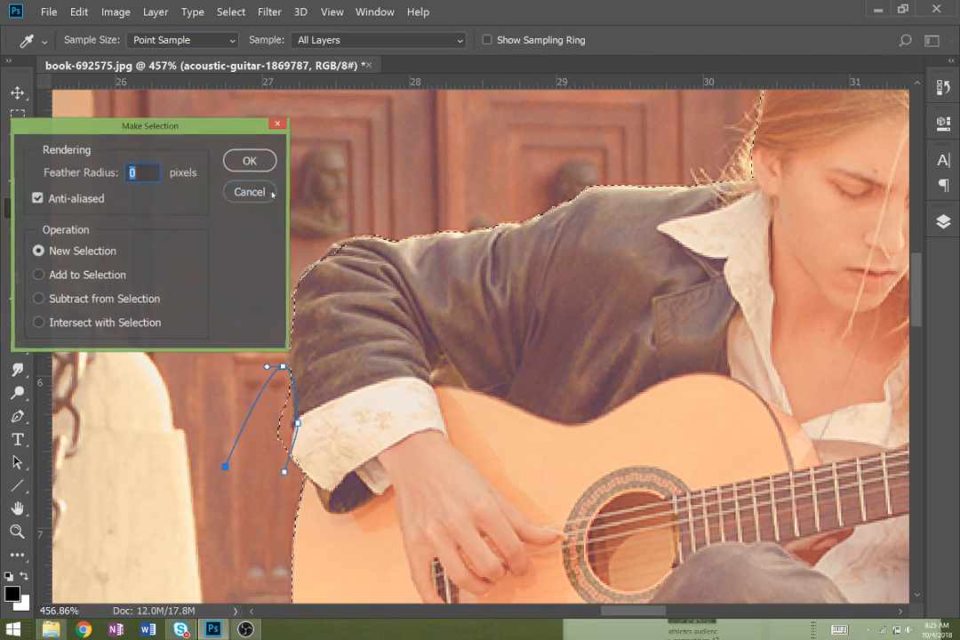
{"action": "left_click", "coordinate": [46, 303]}
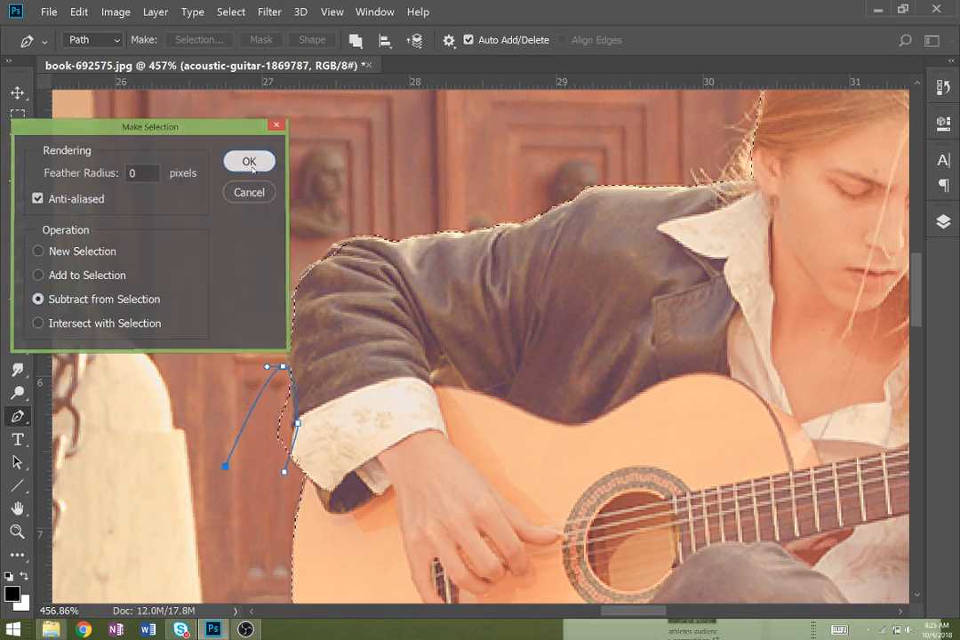
{"action": "left_click", "coordinate": [250, 161]}
Trace the sleeve's outer edge with a curved Pen path, lower its upper anchor onto the jacket edge, and add the area to the selection
{"action": "left_click", "coordinate": [292, 364]}
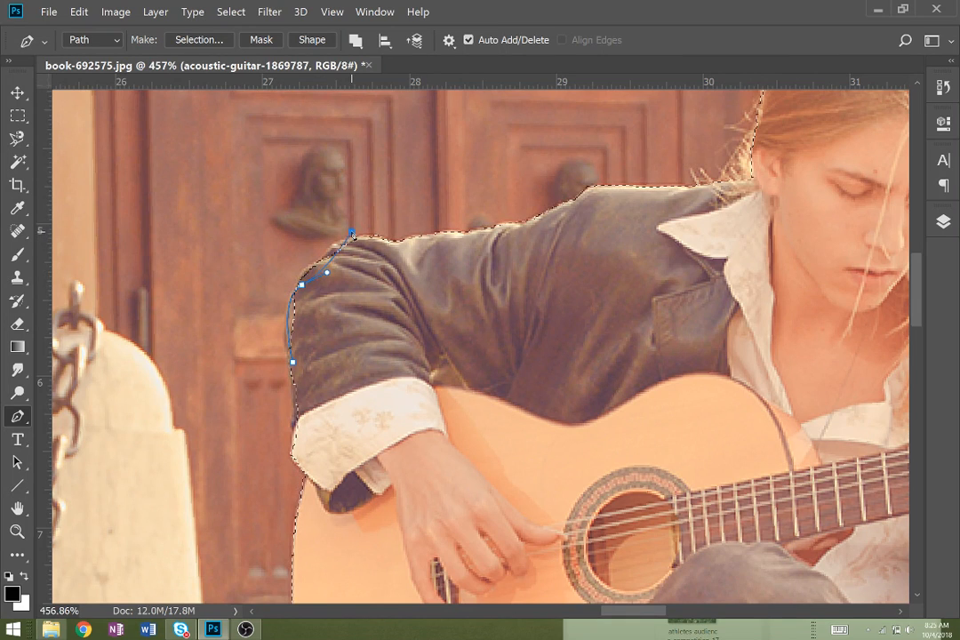
{"action": "left_click", "coordinate": [386, 306]}
{"action": "right_click", "coordinate": [321, 331]}
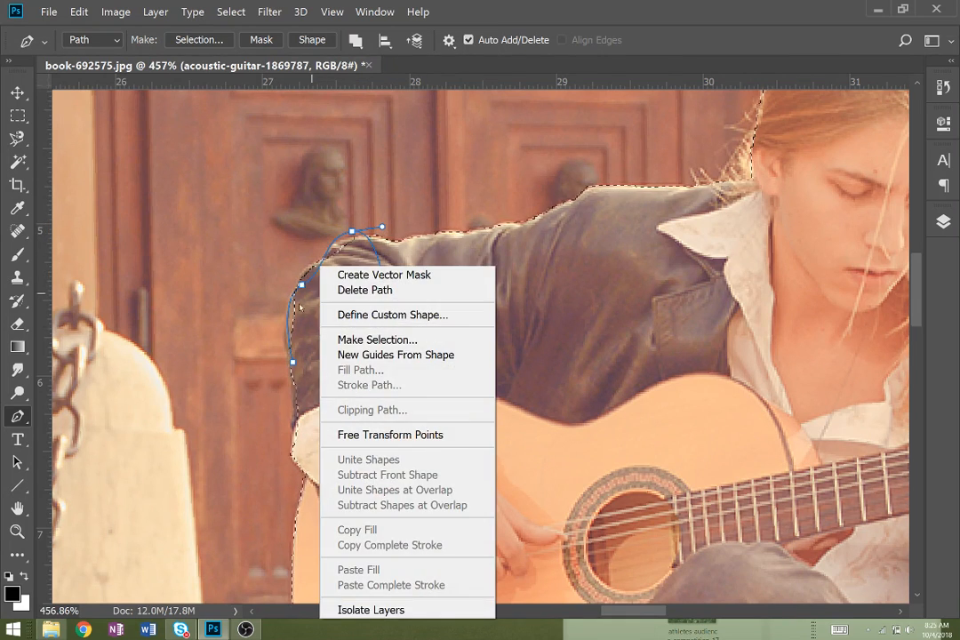
{"action": "key", "text": "Escape"}
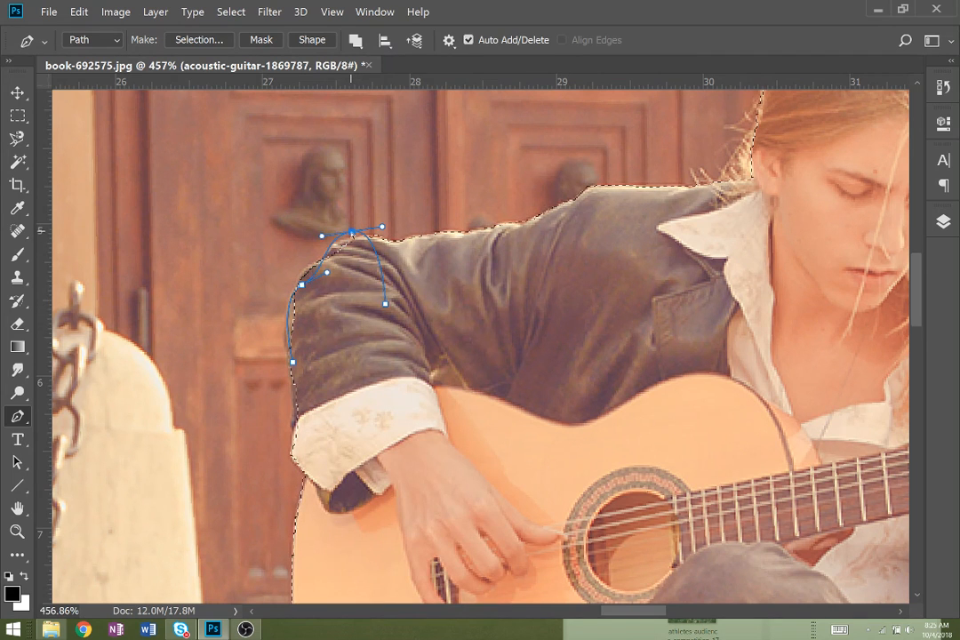
{"action": "right_click", "coordinate": [339, 301]}
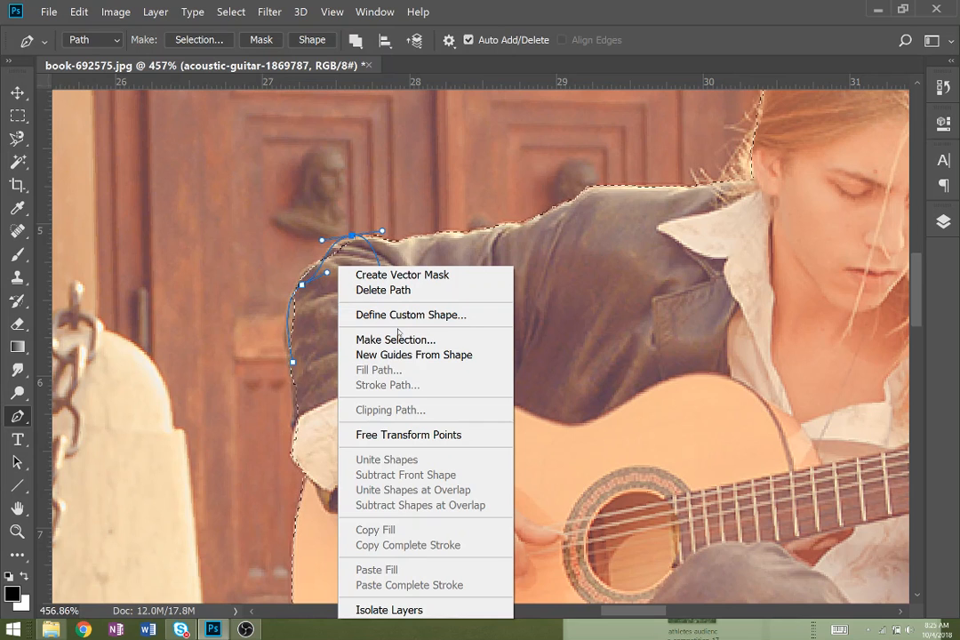
{"action": "left_click", "coordinate": [396, 339]}
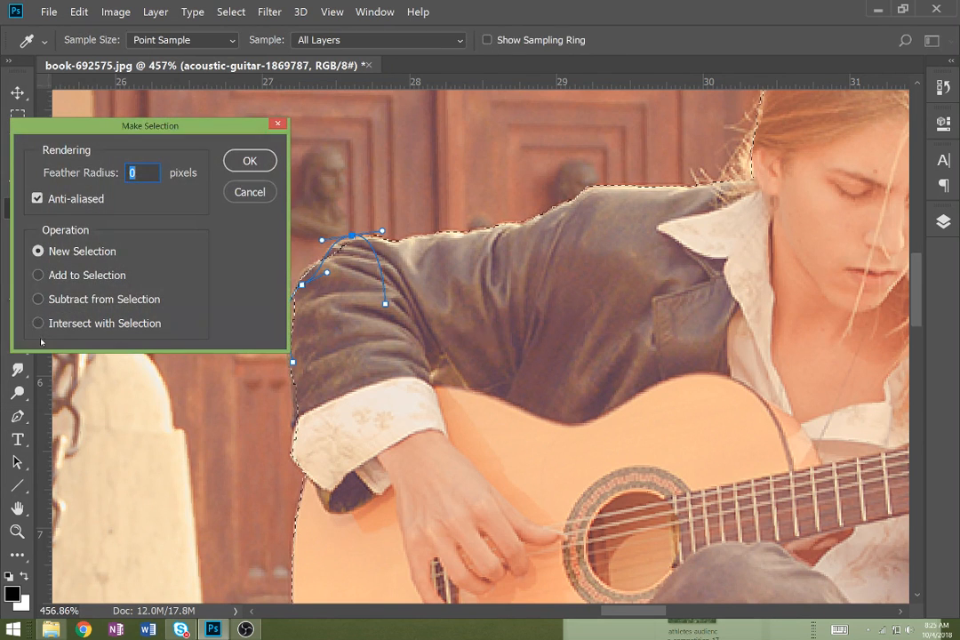
{"action": "left_click", "coordinate": [38, 274]}
{"action": "left_click", "coordinate": [249, 160]}
Draw a small Pen path around the gap between the sleeve, jacket and guitar, adjusting its anchors and handles to fit
{"action": "scroll", "coordinate": [240, 164], "scroll_direction": "down", "scroll_amount": 1}
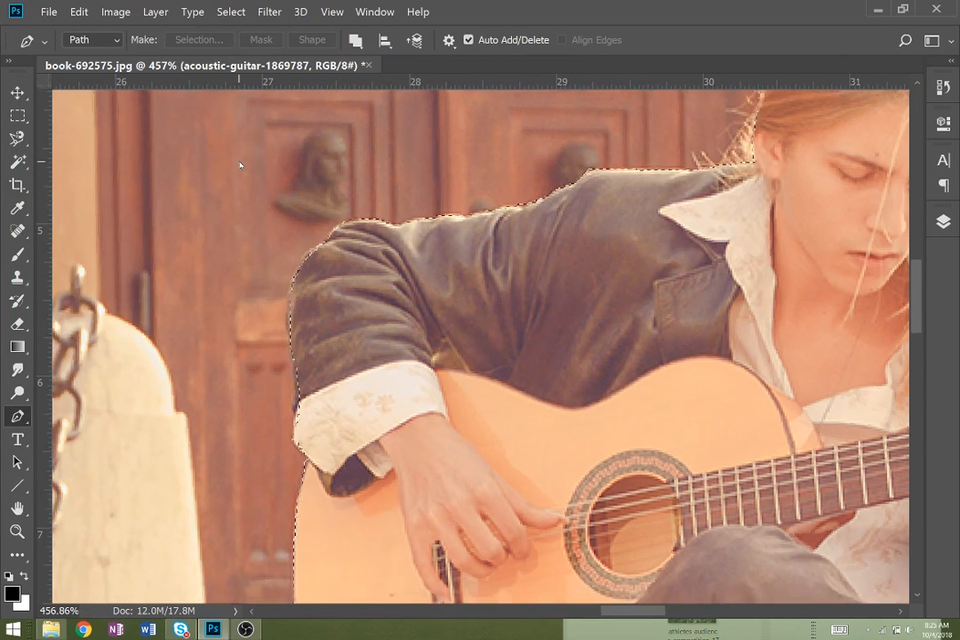
{"action": "scroll", "coordinate": [240, 165], "scroll_direction": "down", "scroll_amount": 2}
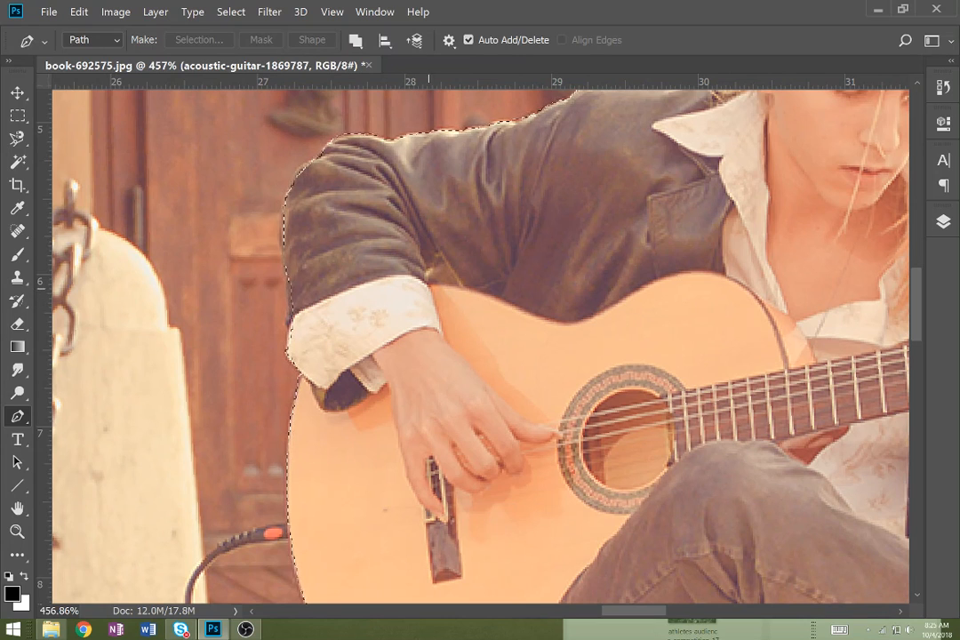
{"action": "left_click", "coordinate": [438, 256]}
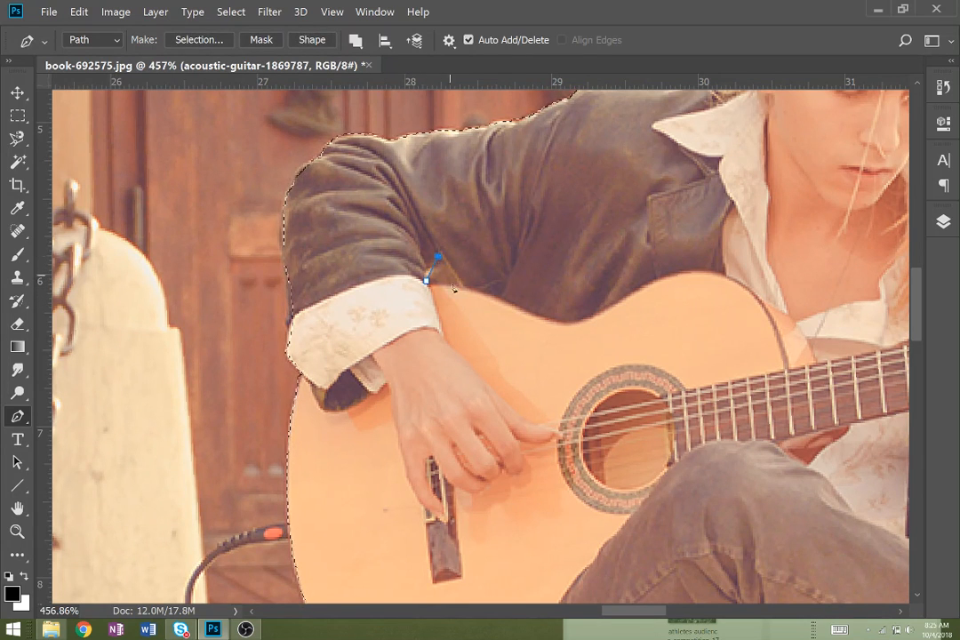
{"action": "left_click", "coordinate": [462, 288]}
{"action": "left_click", "coordinate": [427, 280]}
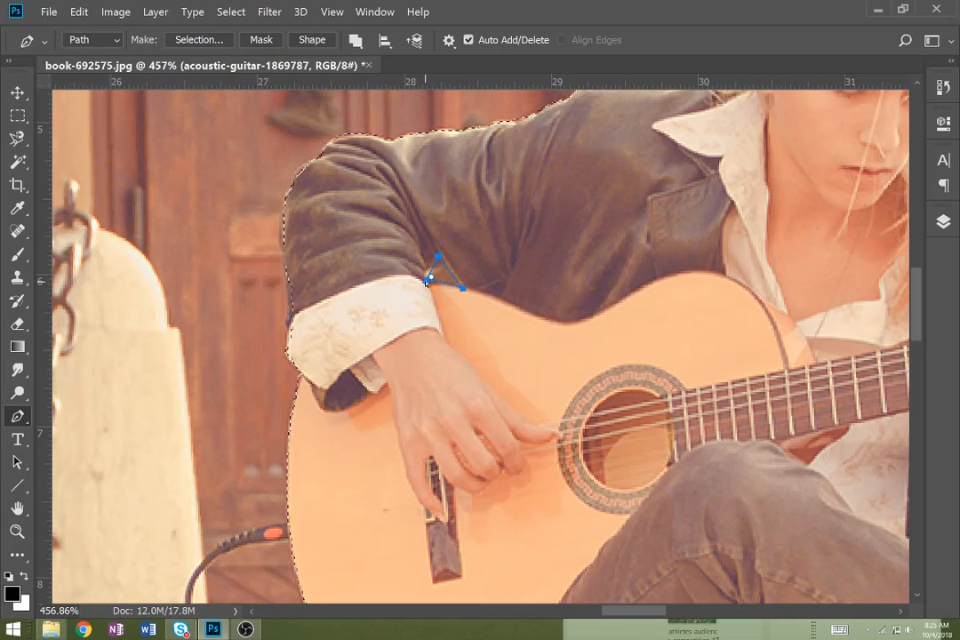
{"action": "left_click_drag", "start_coordinate": [428, 281], "coordinate": [441, 270]}
{"action": "left_click_drag", "start_coordinate": [439, 270], "coordinate": [428, 267]}
Convert the path in the gap between arm and guitar to a selection and subtract it from the guitarist selection
{"action": "right_click", "coordinate": [429, 279]}
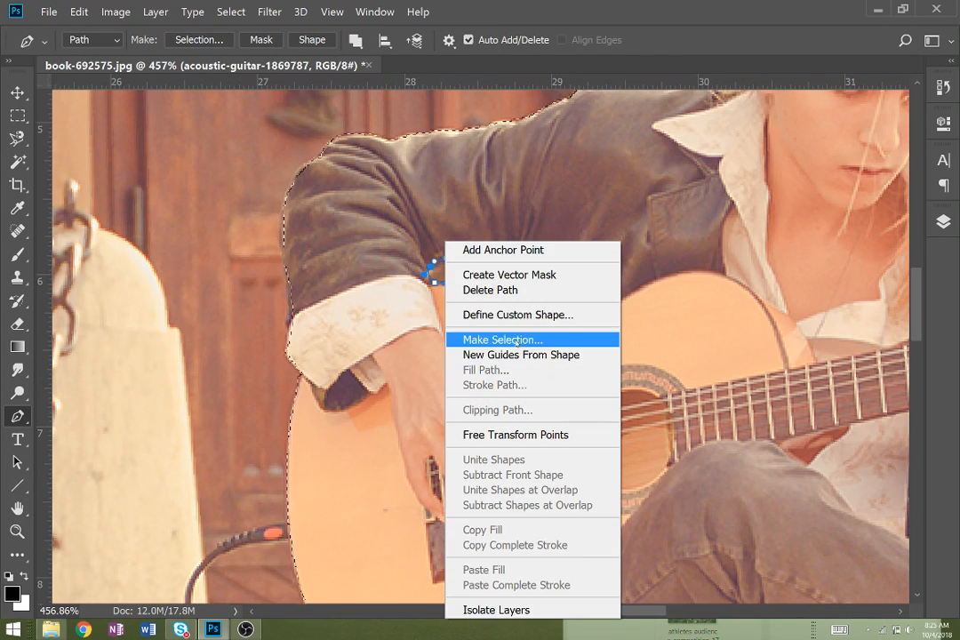
{"action": "left_click", "coordinate": [493, 336]}
{"action": "left_click", "coordinate": [77, 300]}
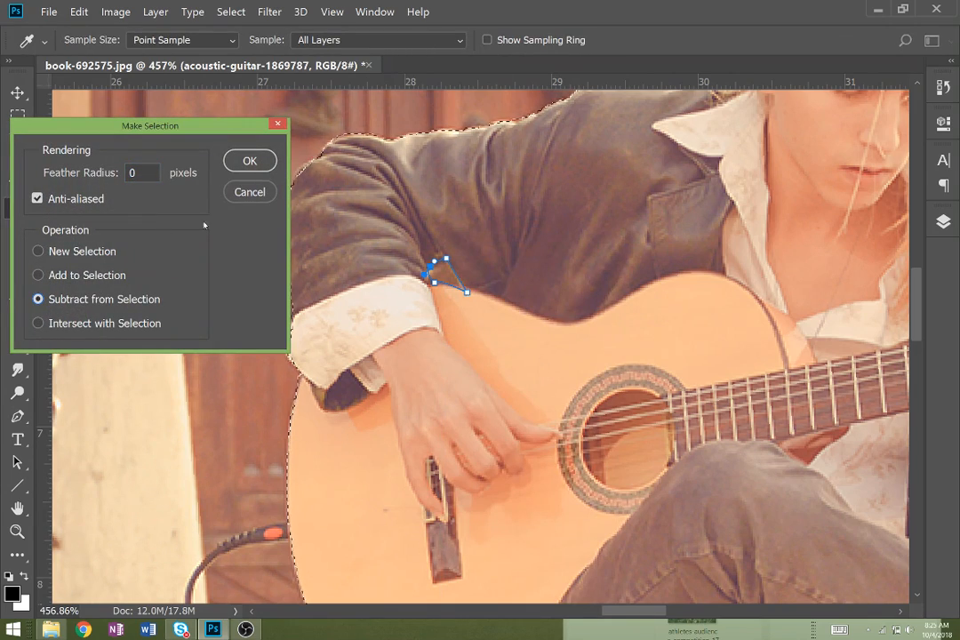
{"action": "left_click", "coordinate": [250, 161]}
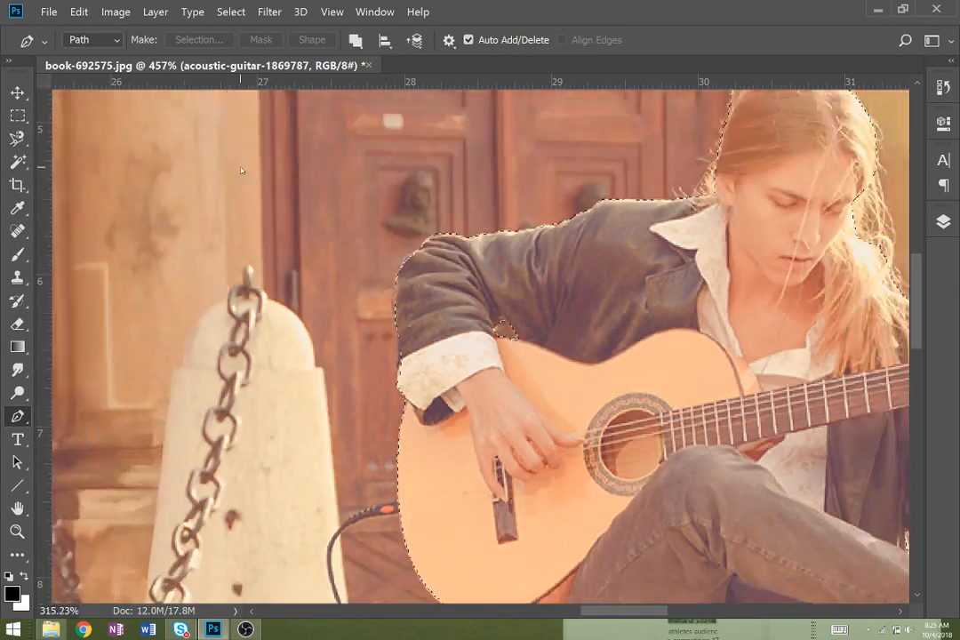
Add a layer mask to the acoustic-guitar-1869787 layer from the guitarist selection to hide the street background
{"action": "scroll", "coordinate": [240, 169], "scroll_direction": "down", "scroll_amount": 5}
{"action": "scroll", "coordinate": [241, 170], "scroll_direction": "down", "scroll_amount": 3}
{"action": "scroll", "coordinate": [241, 170], "scroll_direction": "right", "scroll_amount": 3}
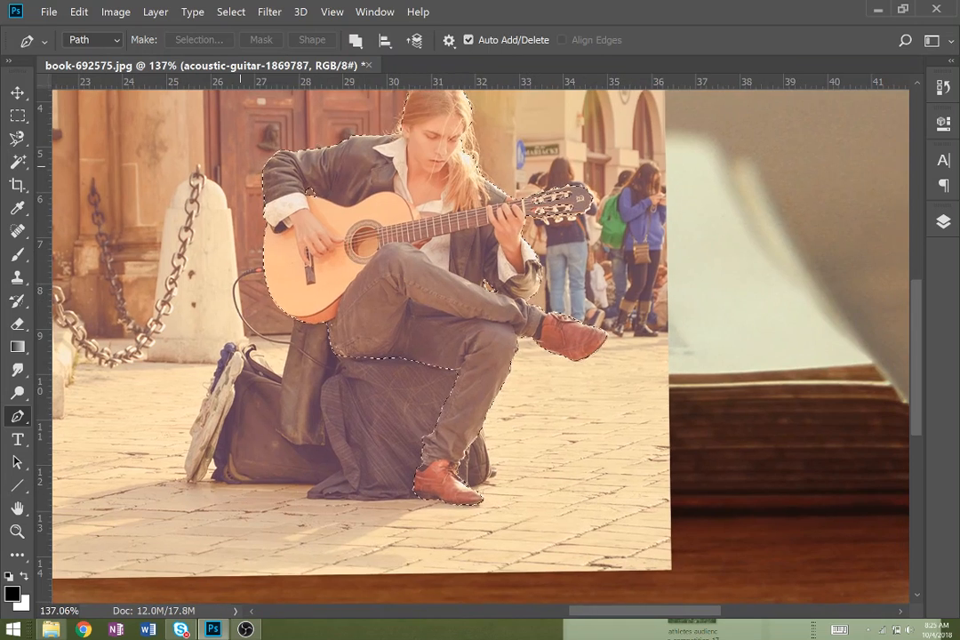
{"action": "scroll", "coordinate": [241, 170], "scroll_direction": "down", "scroll_amount": 1}
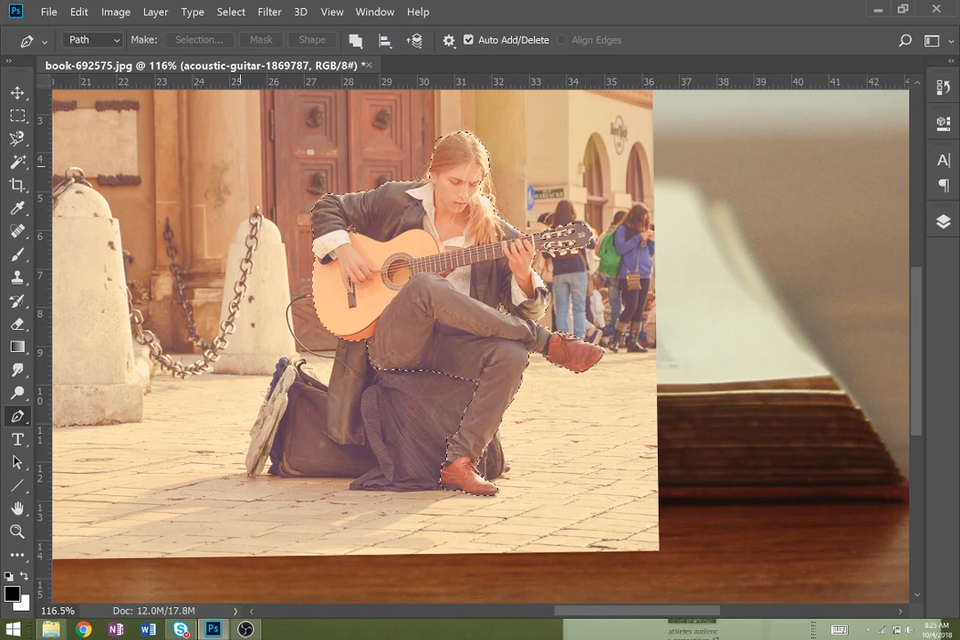
{"action": "key", "text": "F7"}
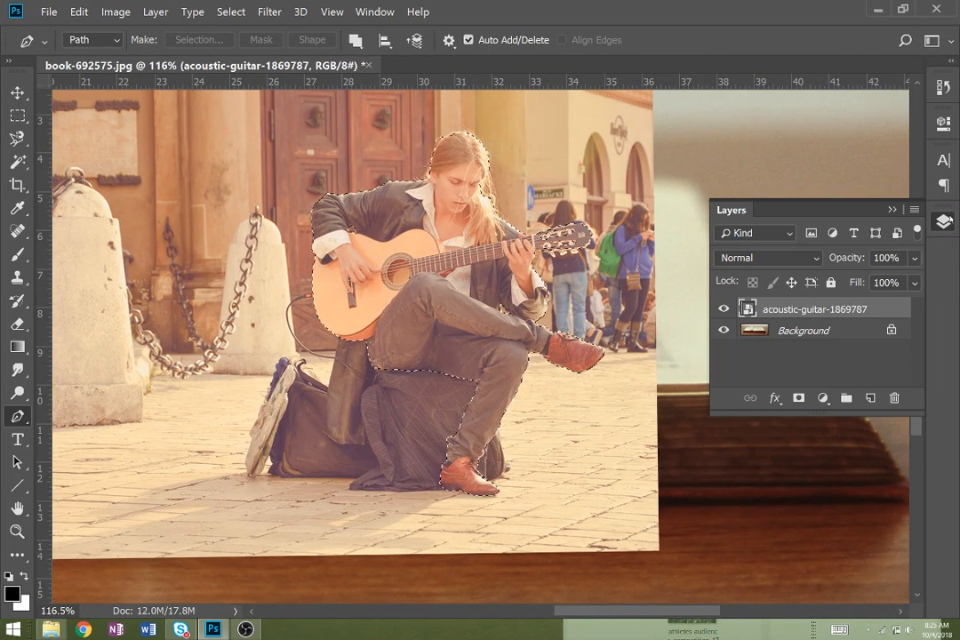
{"action": "left_click", "coordinate": [799, 398]}
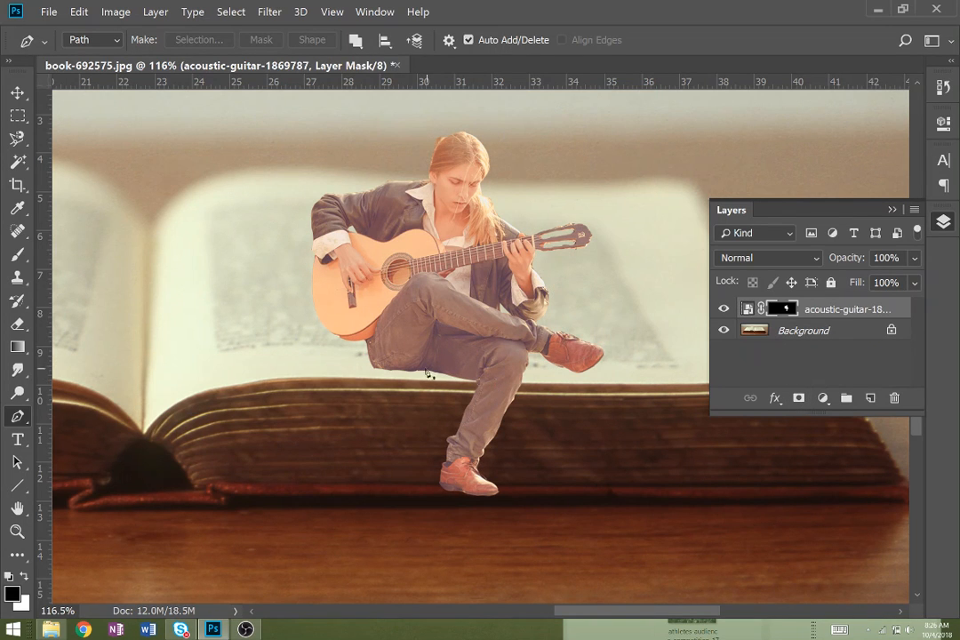
Move the cut-out guitarist onto the edge of the book's right page and enlarge him slightly
{"action": "key", "text": "v"}
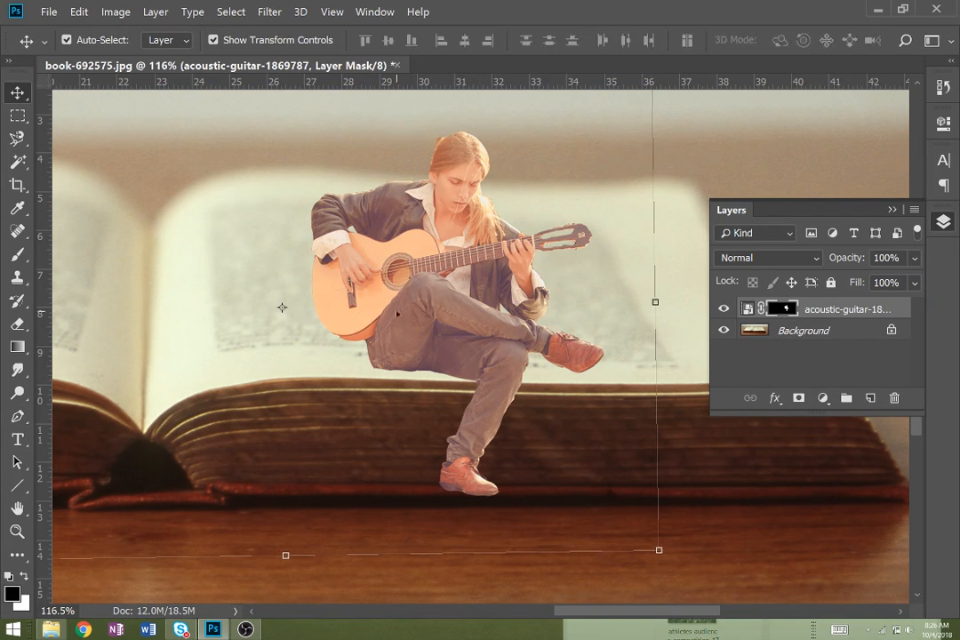
{"action": "left_click_drag", "start_coordinate": [449, 325], "coordinate": [488, 338]}
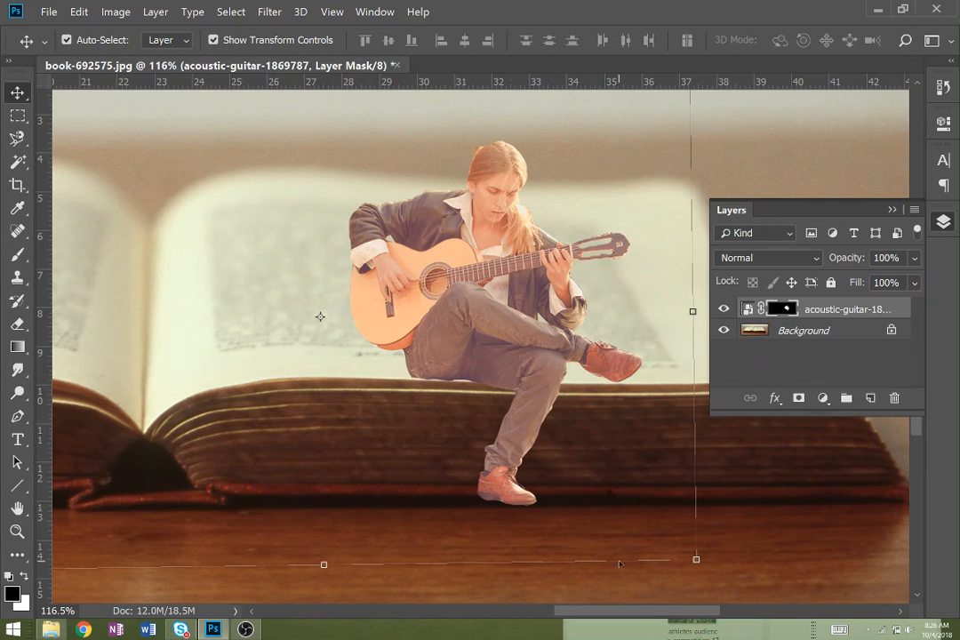
{"action": "left_click_drag", "start_coordinate": [697, 559], "coordinate": [766, 593]}
{"action": "left_click_drag", "start_coordinate": [669, 534], "coordinate": [660, 484]}
{"action": "key", "text": "Return"}
{"action": "scroll", "coordinate": [560, 536], "scroll_direction": "down", "scroll_amount": 3}
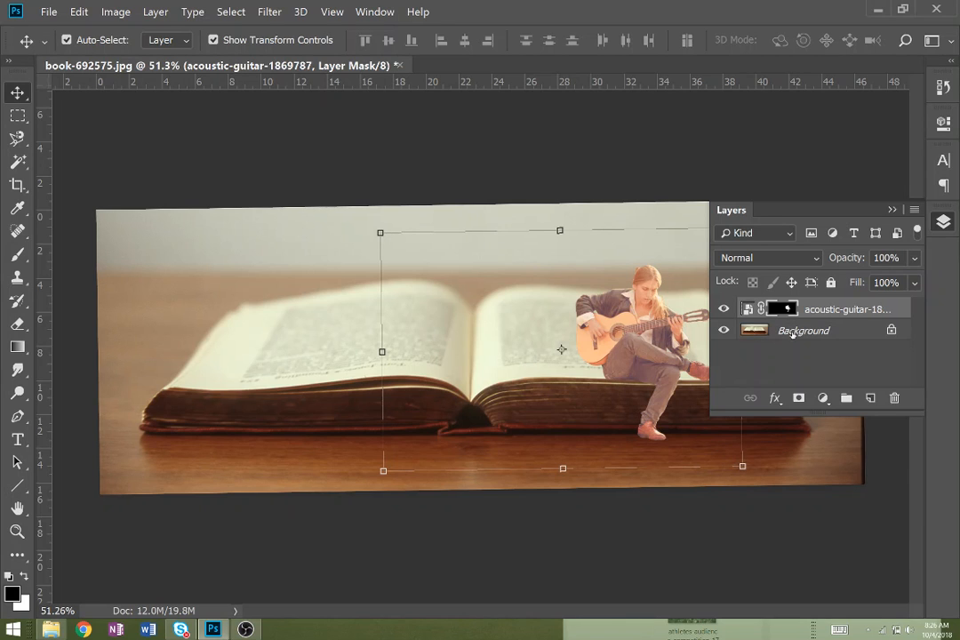
{"action": "left_click", "coordinate": [263, 13]}
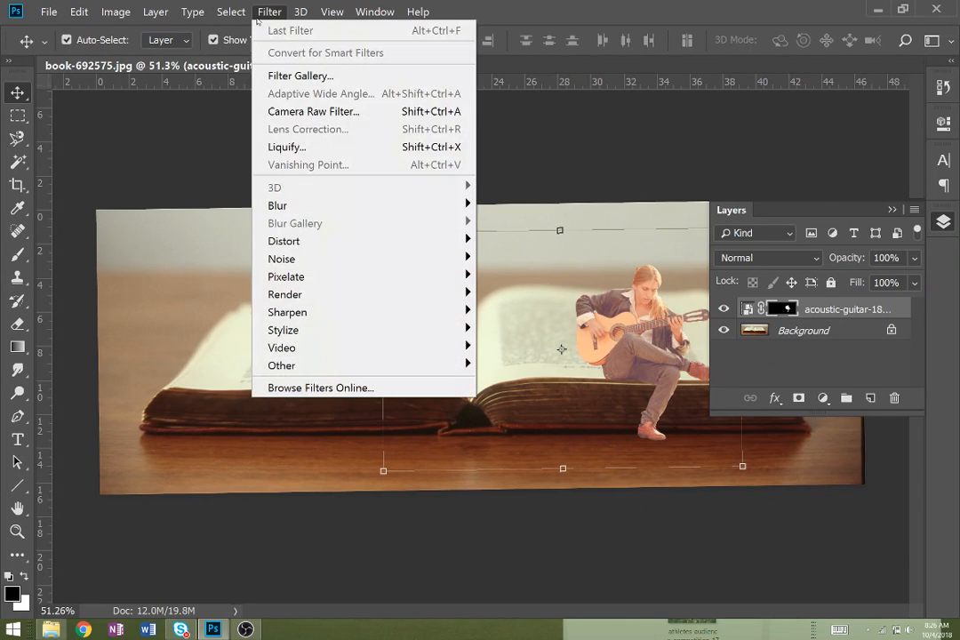
{"action": "left_click", "coordinate": [303, 114]}
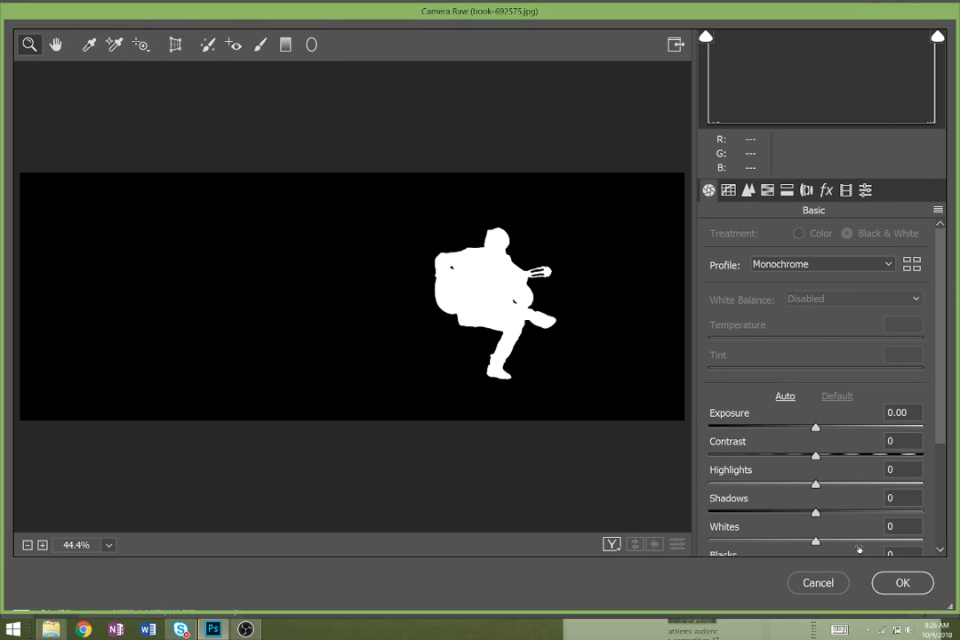
{"action": "key", "text": "Return"}
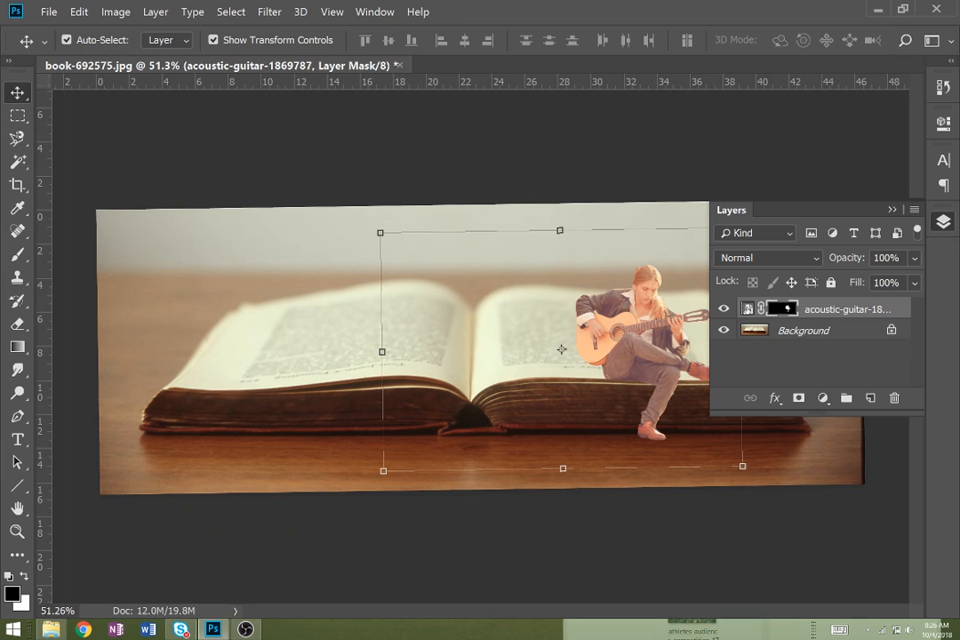
Apply the Camera Raw Filter to the guitarist layer's image with Clarity at +77
{"action": "left_click", "coordinate": [747, 308]}
{"action": "left_click", "coordinate": [268, 13]}
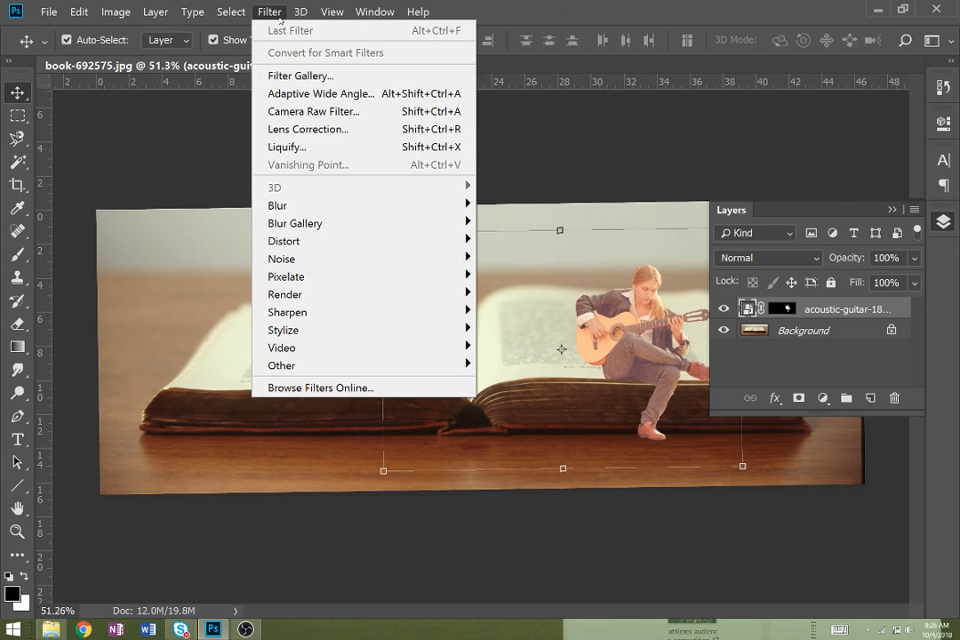
{"action": "left_click", "coordinate": [321, 112]}
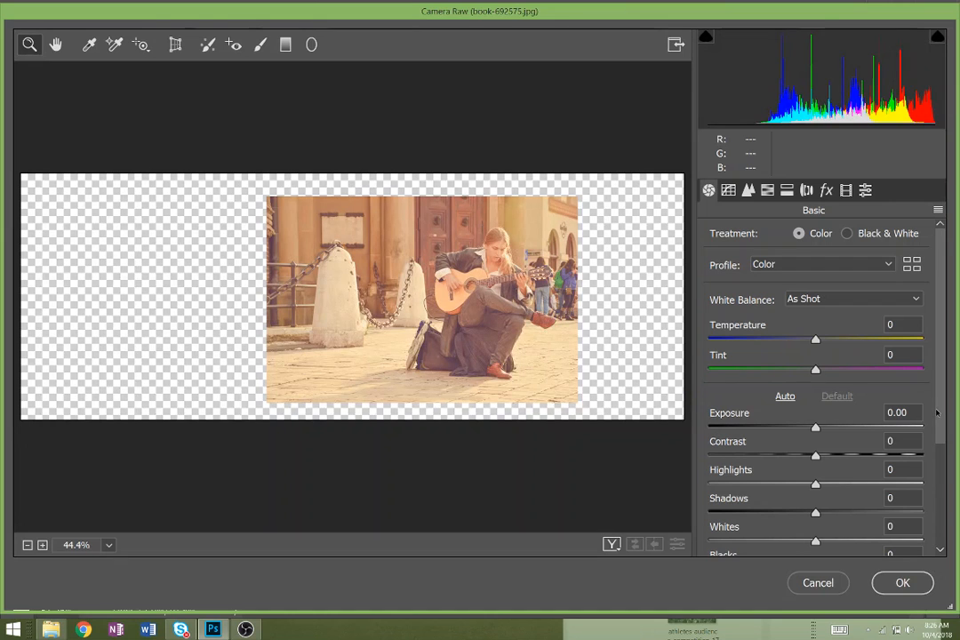
{"action": "left_click_drag", "start_coordinate": [936, 412], "coordinate": [927, 498]}
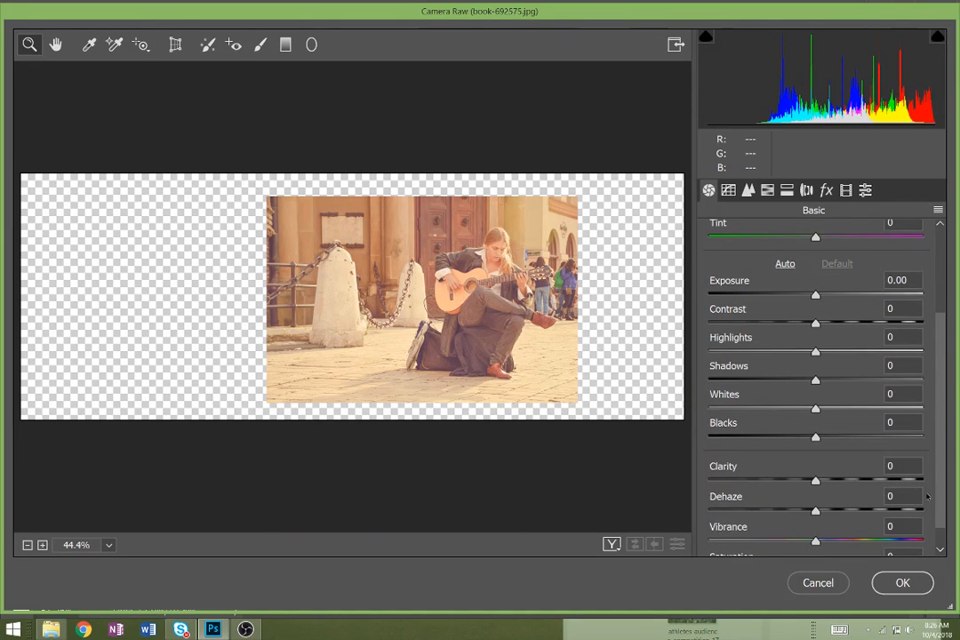
{"action": "left_click_drag", "start_coordinate": [815, 481], "coordinate": [897, 481]}
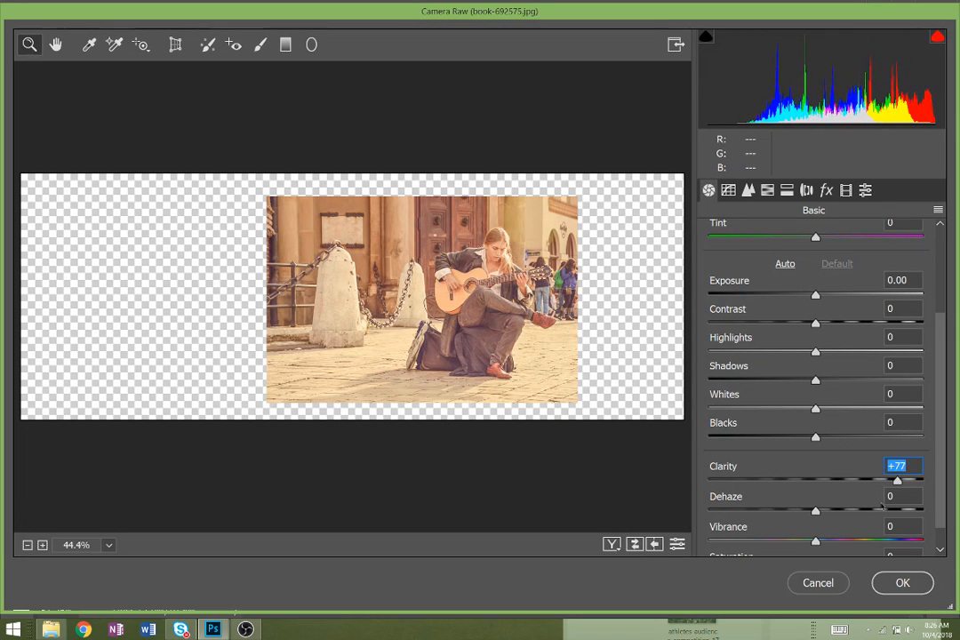
{"action": "left_click", "coordinate": [900, 587]}
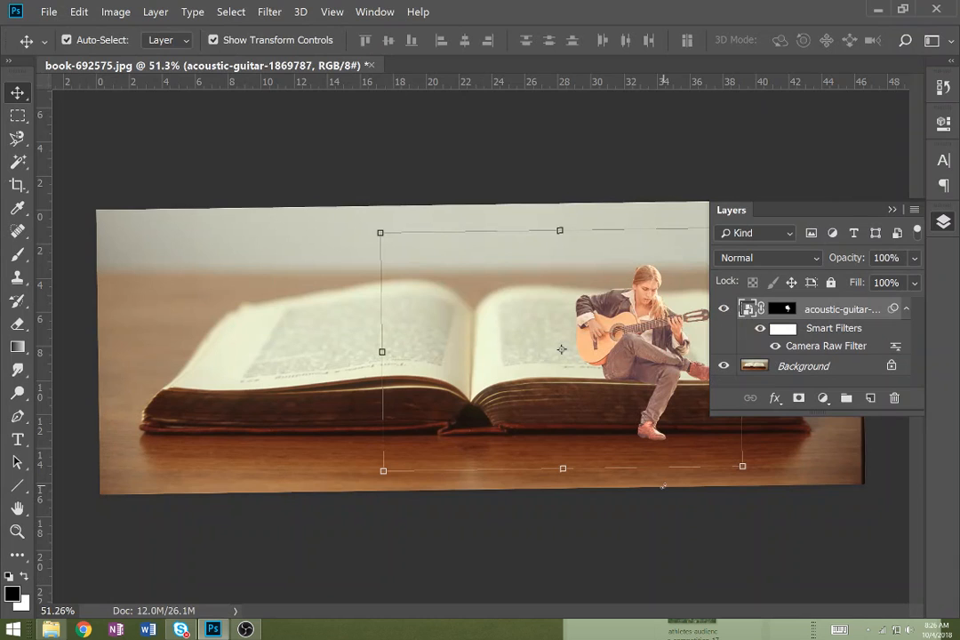
Compare the guitarist with and without the Camera Raw adjustment
{"action": "key", "text": "ctrl+z"}
{"action": "key", "text": "ctrl+z"}
{"action": "key", "text": "ctrl+z"}
{"action": "key", "text": "ctrl+z"}
Add a Levels adjustment layer above the guitarist with midtones at 0.97, and clip it to his layer
{"action": "left_click", "coordinate": [822, 398]}
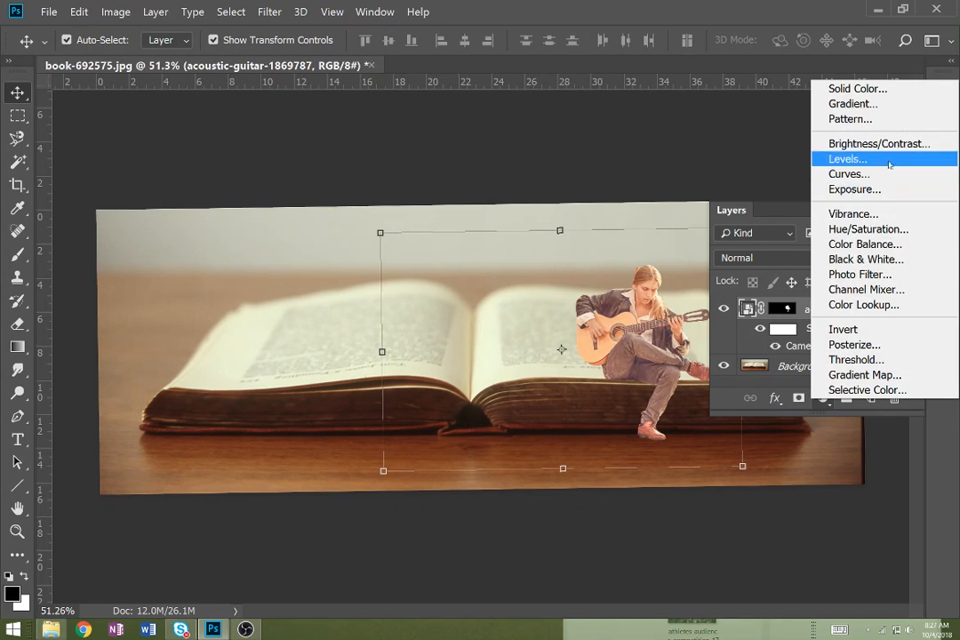
{"action": "left_click", "coordinate": [821, 399]}
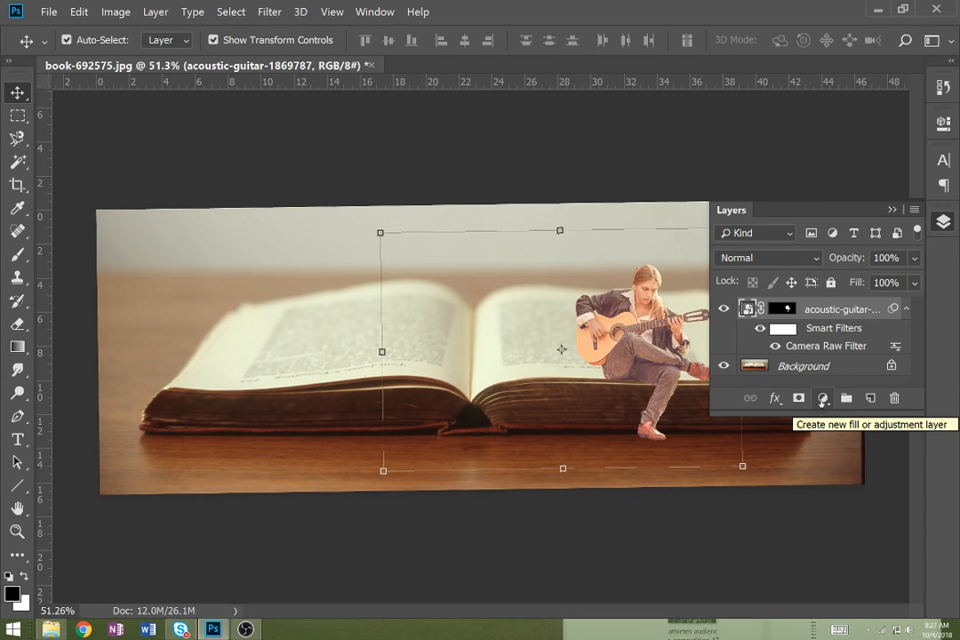
{"action": "left_click", "coordinate": [823, 398]}
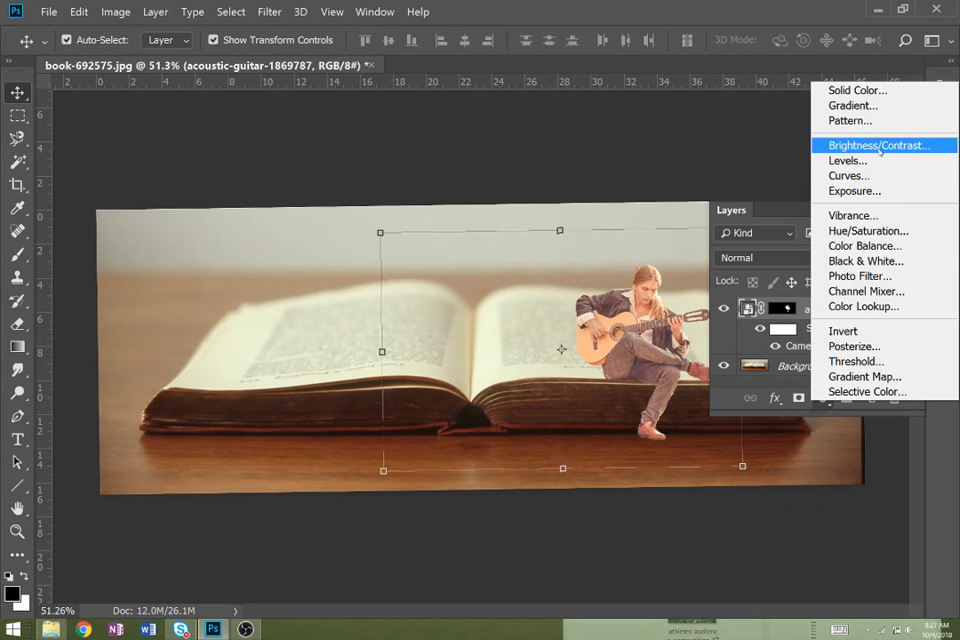
{"action": "left_click", "coordinate": [849, 161]}
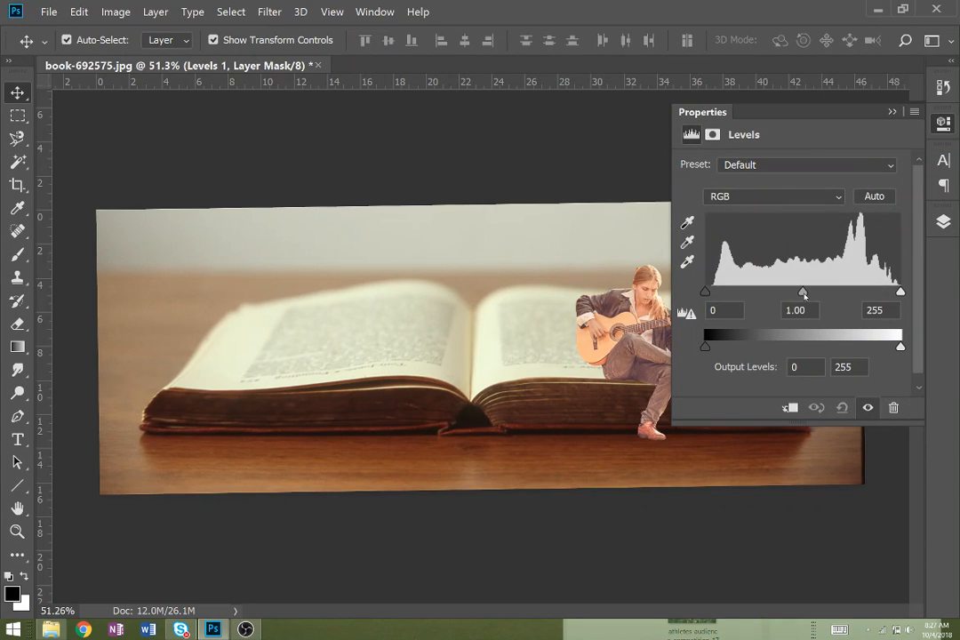
{"action": "mouse_move", "coordinate": [804, 294]}
{"action": "left_mouse_down"}
{"action": "mouse_move", "coordinate": [795, 294]}
{"action": "mouse_move", "coordinate": [827, 295]}
{"action": "mouse_move", "coordinate": [801, 310]}
{"action": "left_mouse_up"}
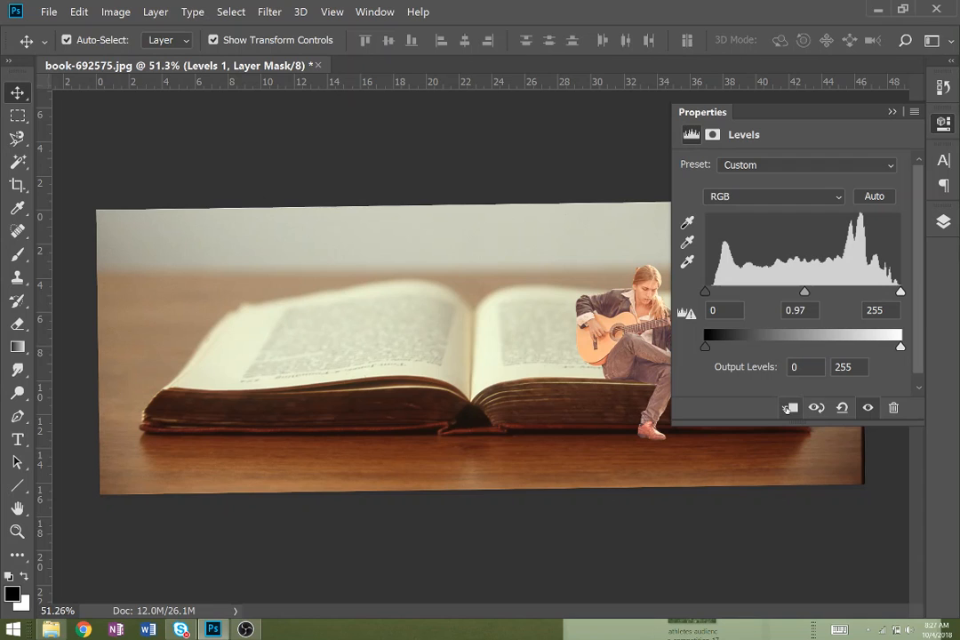
{"action": "left_click", "coordinate": [788, 409]}
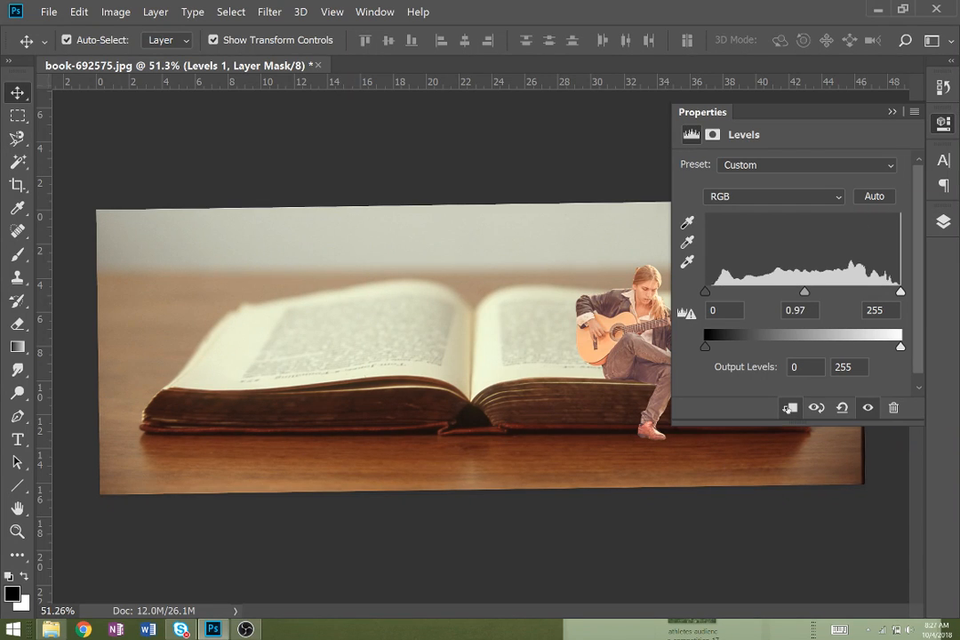
Darken the guitarist by setting the clipped Levels adjustment's midtones to 0.73
{"action": "left_click_drag", "start_coordinate": [804, 296], "coordinate": [820, 302]}
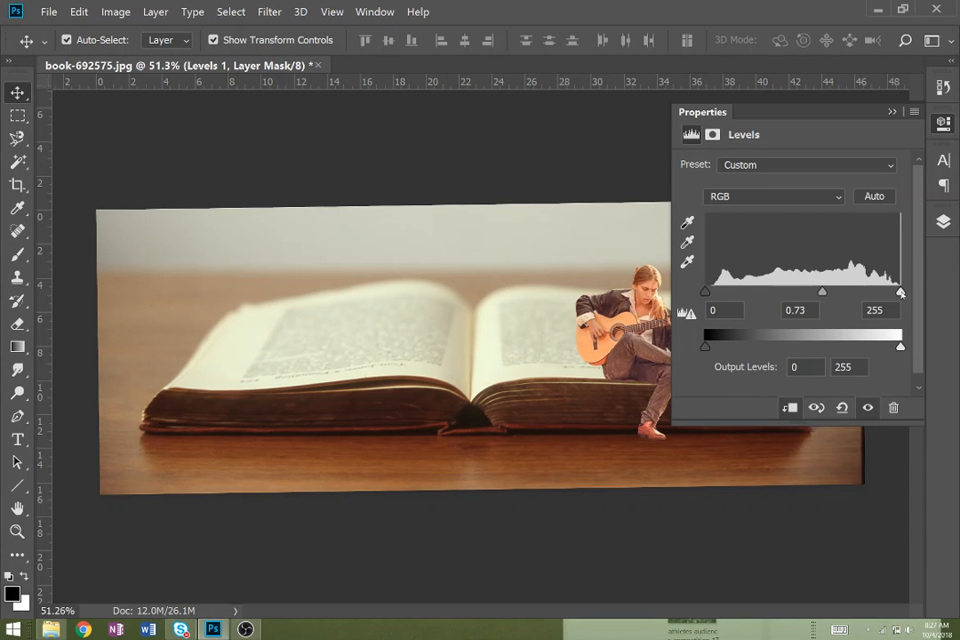
{"action": "left_click_drag", "start_coordinate": [900, 294], "coordinate": [899, 297]}
{"action": "left_click", "coordinate": [894, 113]}
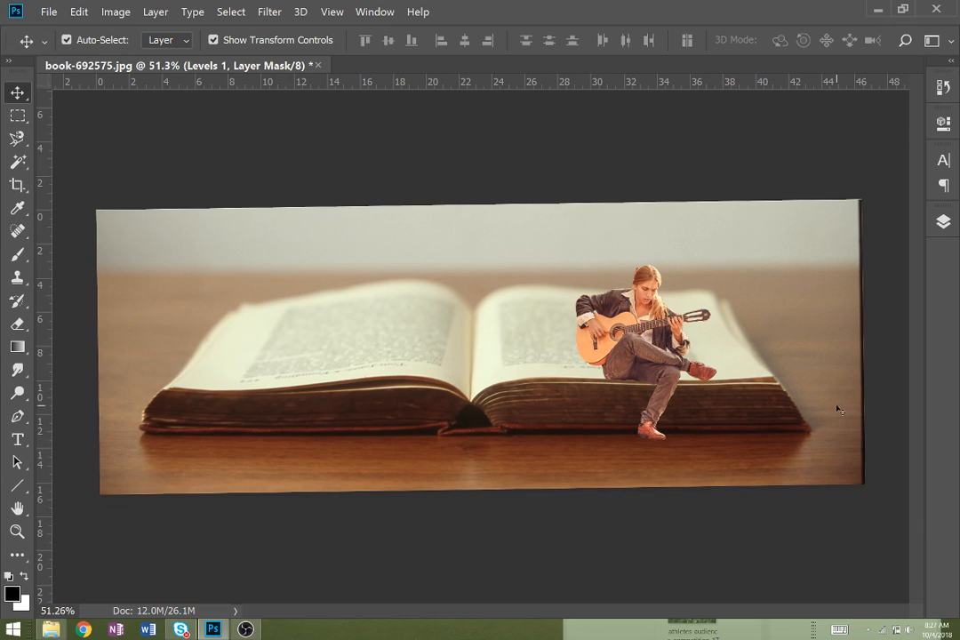
Add a clipped Color Balance adjustment above the Levels layer, shifting the midtones +22 toward blue and slightly toward cyan
{"action": "left_click", "coordinate": [945, 223]}
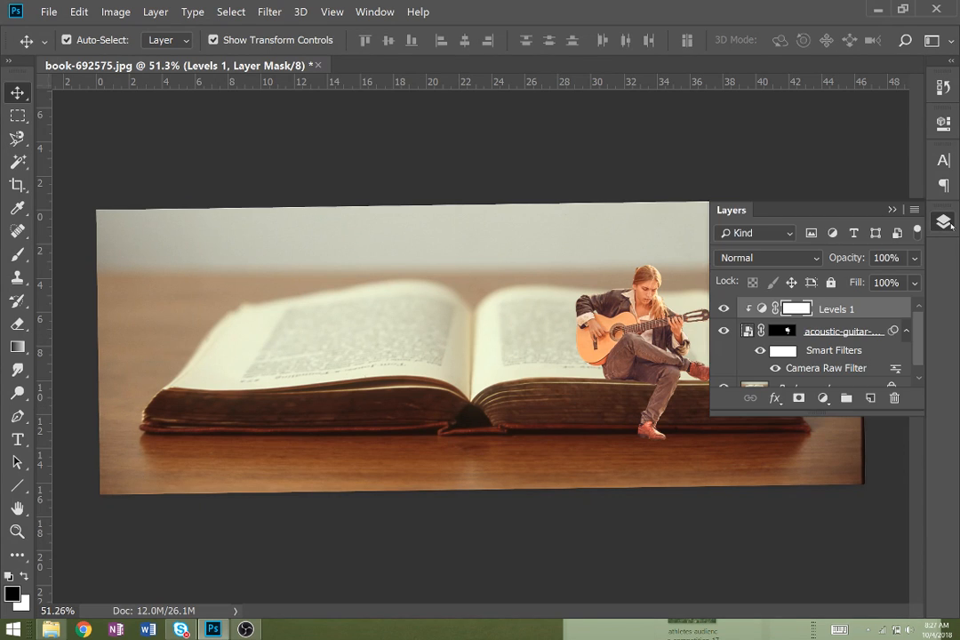
{"action": "left_click", "coordinate": [824, 398]}
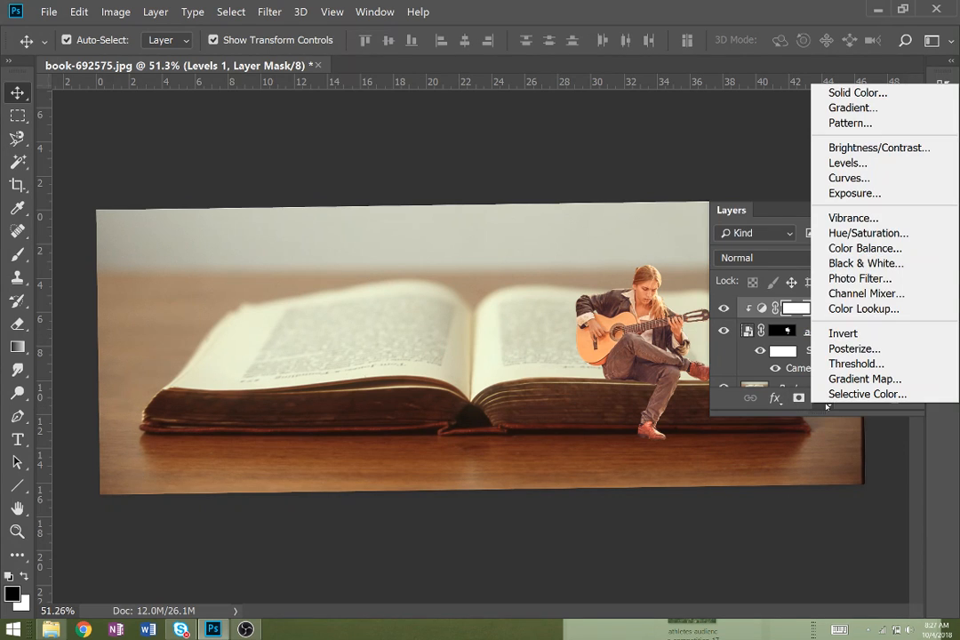
{"action": "left_click", "coordinate": [867, 248]}
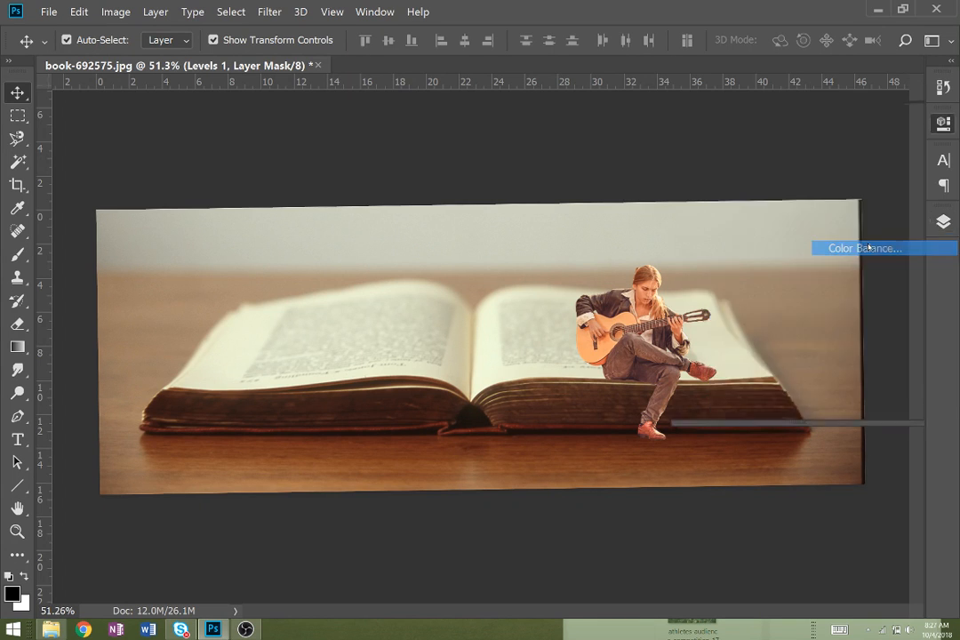
{"action": "mouse_move", "coordinate": [767, 271]}
{"action": "left_mouse_down"}
{"action": "mouse_move", "coordinate": [755, 271]}
{"action": "mouse_move", "coordinate": [785, 273]}
{"action": "left_mouse_up"}
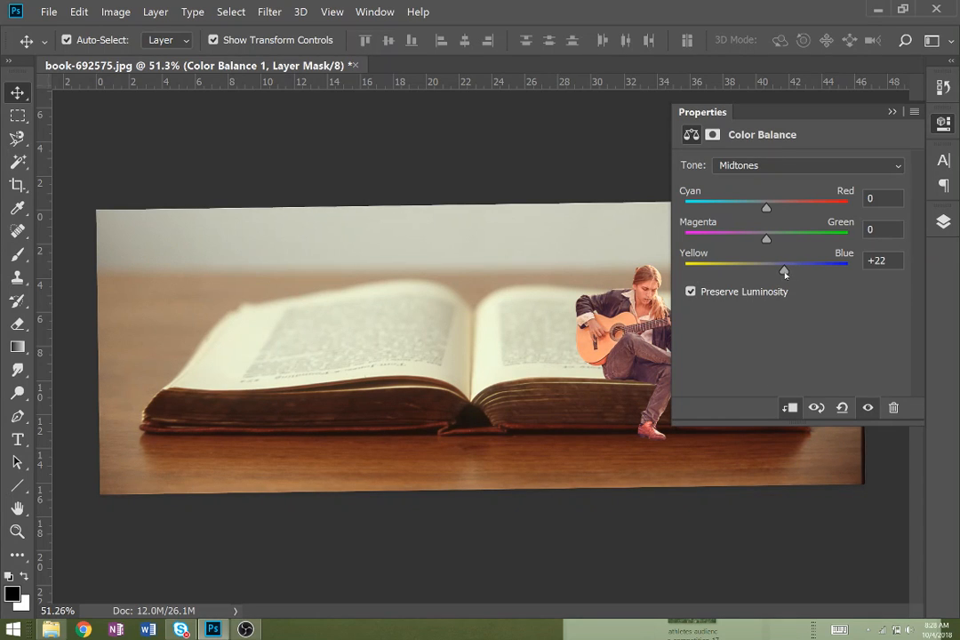
{"action": "left_click_drag", "start_coordinate": [766, 208], "coordinate": [758, 208]}
{"action": "left_click", "coordinate": [943, 122]}
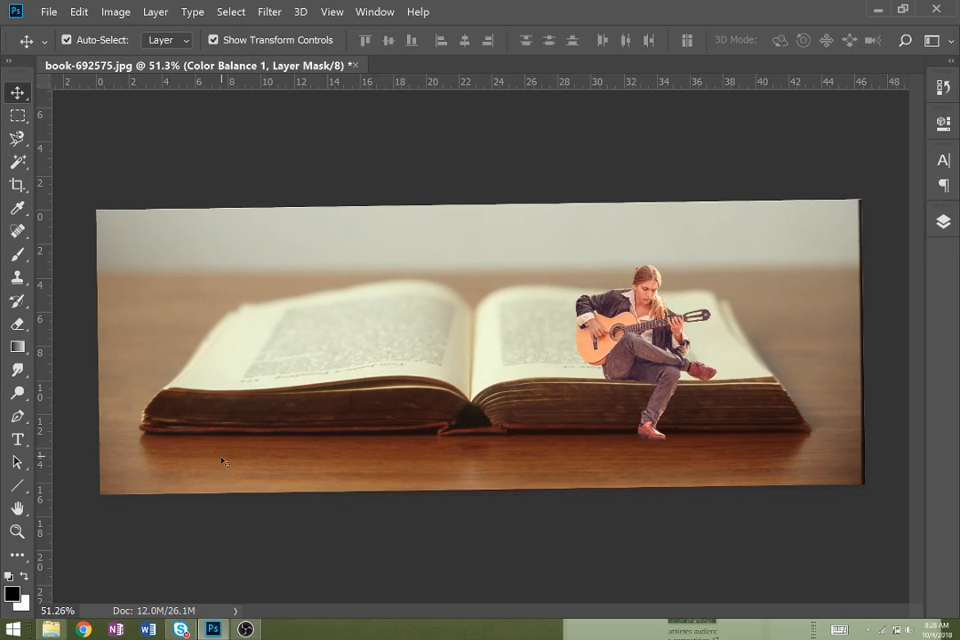
Add the white text "imagine" above the book's left page and set its size to 275 pt
{"action": "key", "text": "t"}
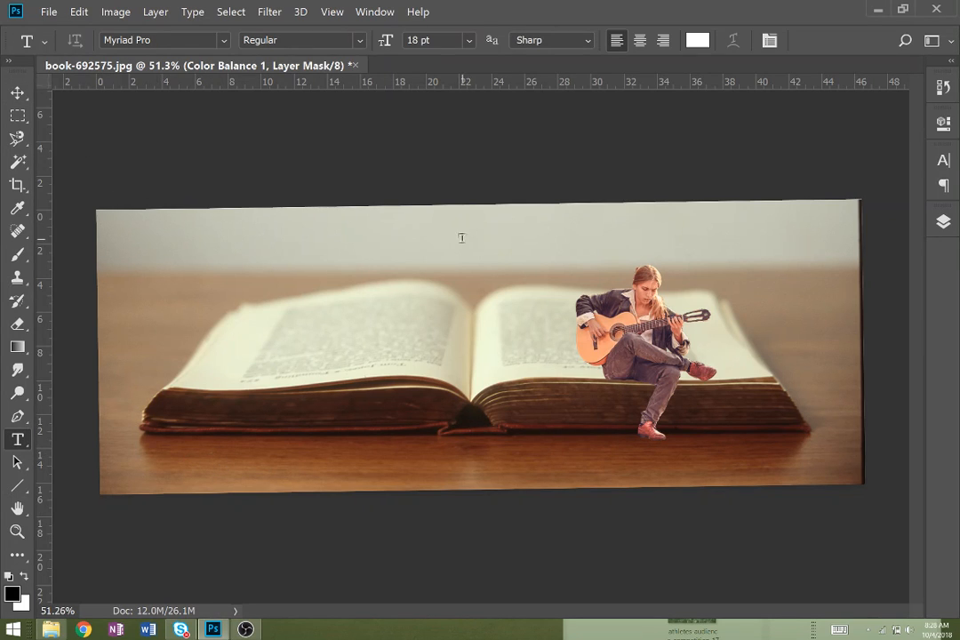
{"action": "left_click", "coordinate": [193, 310]}
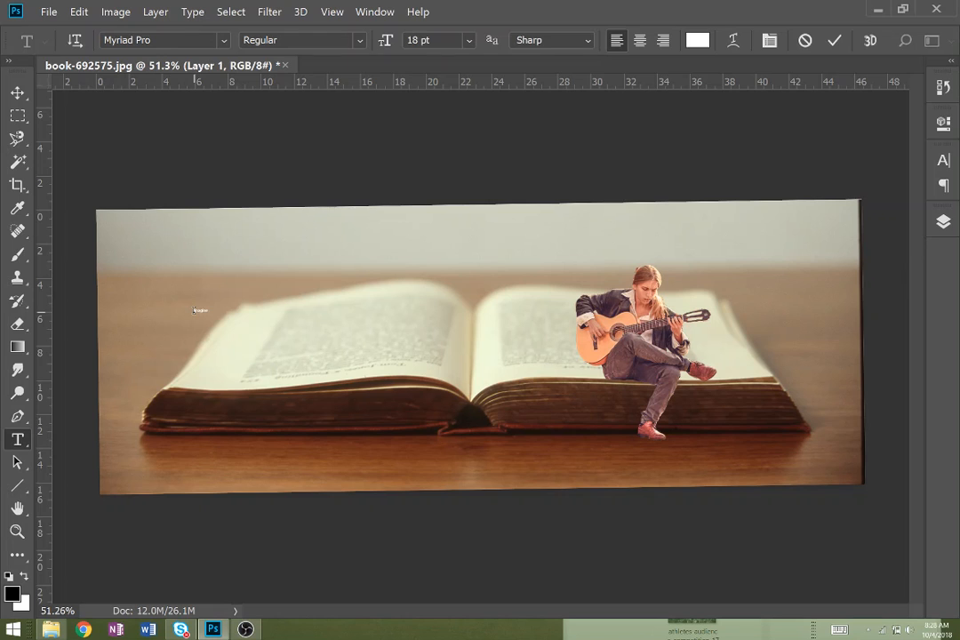
{"action": "key", "text": "ctrl+a"}
{"action": "left_click_drag", "start_coordinate": [388, 42], "coordinate": [622, 81]}
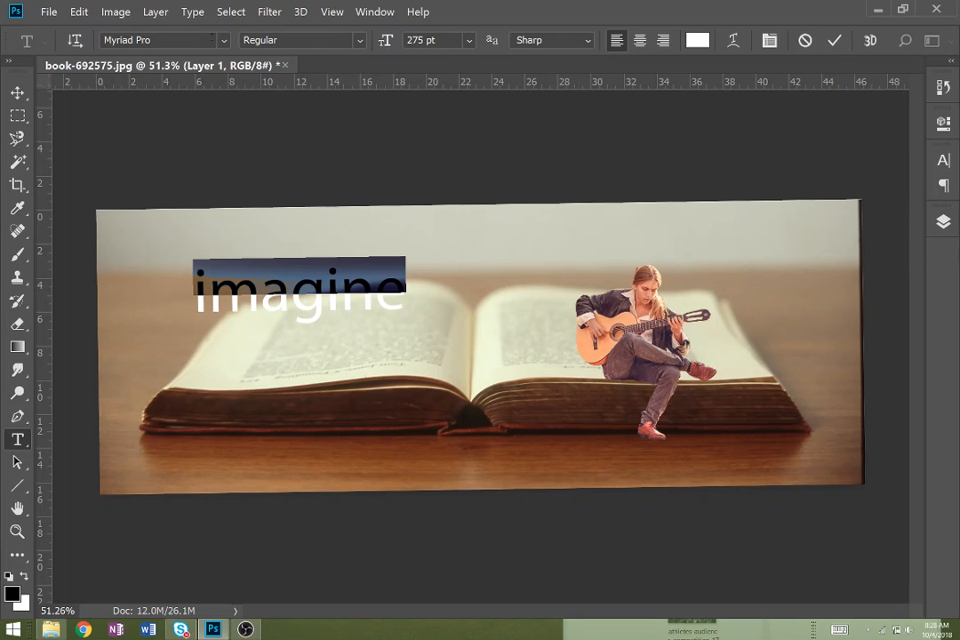
Try the Copperplate Gothic Bold font on the "imagine" text
{"action": "left_click", "coordinate": [219, 40]}
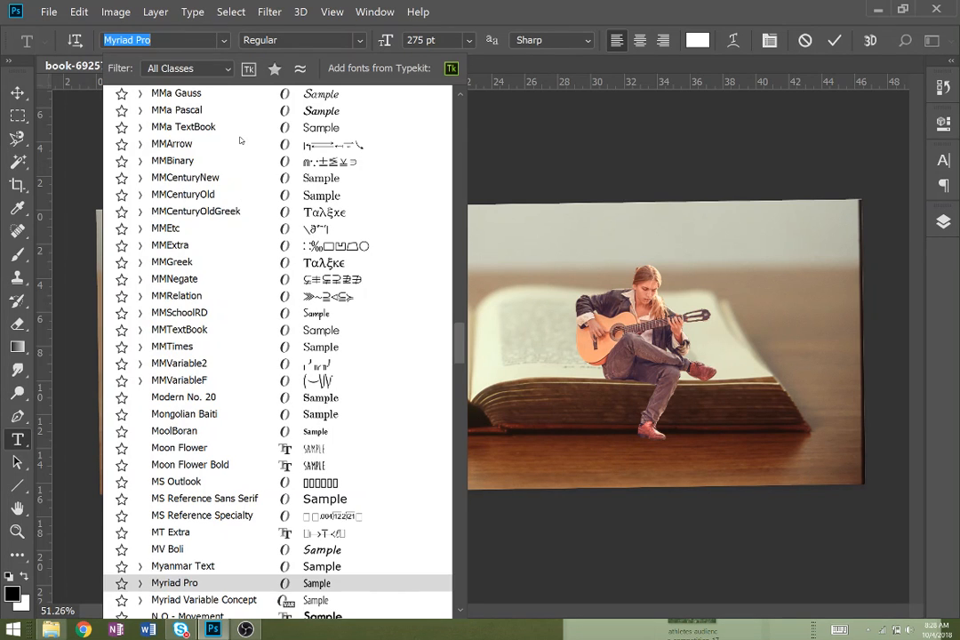
{"action": "left_click_drag", "start_coordinate": [461, 341], "coordinate": [462, 187]}
{"action": "scroll", "coordinate": [460, 186], "scroll_direction": "up", "scroll_amount": 10}
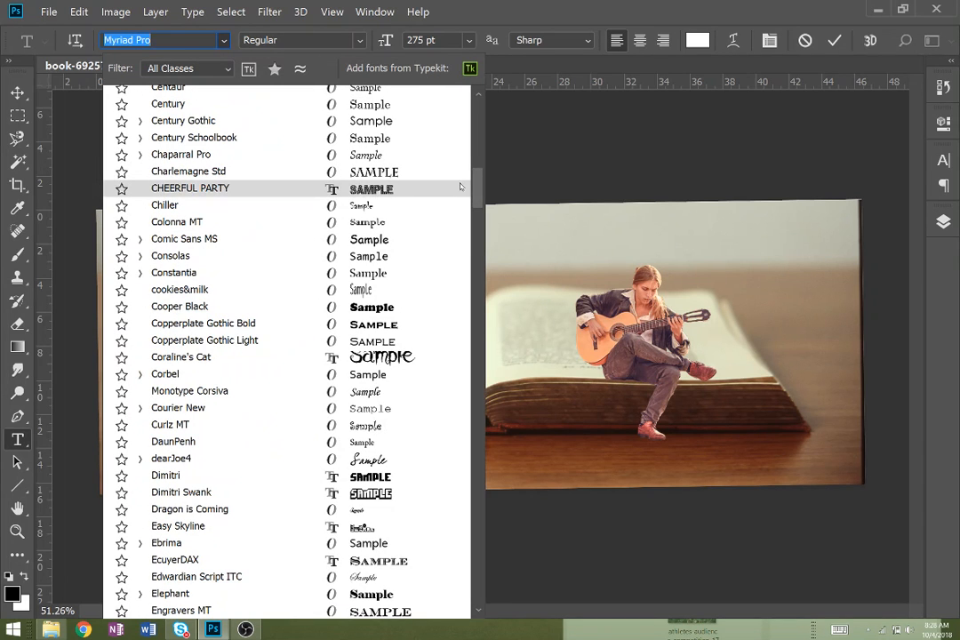
{"action": "left_click", "coordinate": [355, 326]}
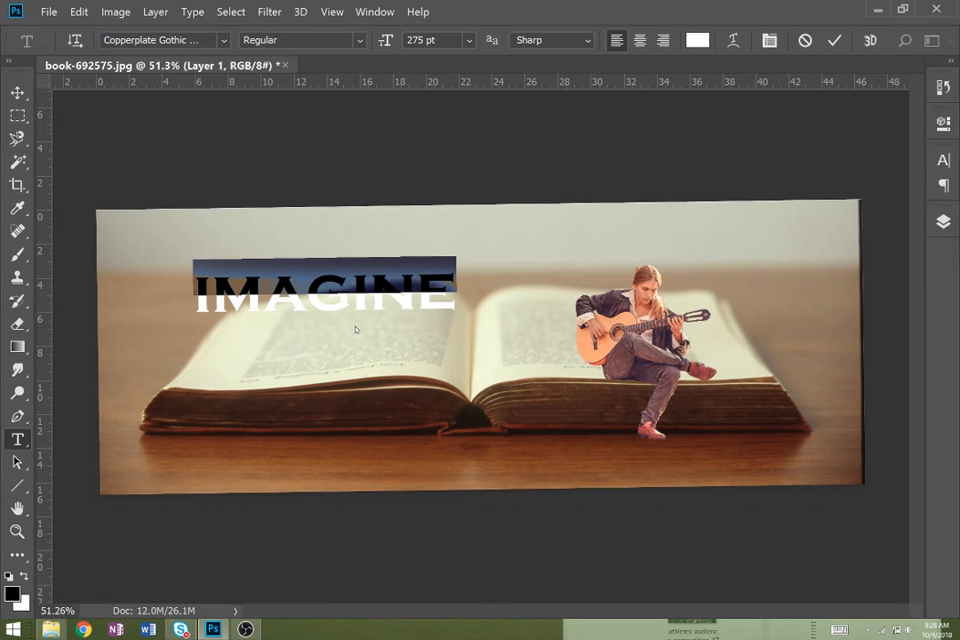
Set the font of the "imagine" text to Felix Titling
{"action": "left_click", "coordinate": [223, 40]}
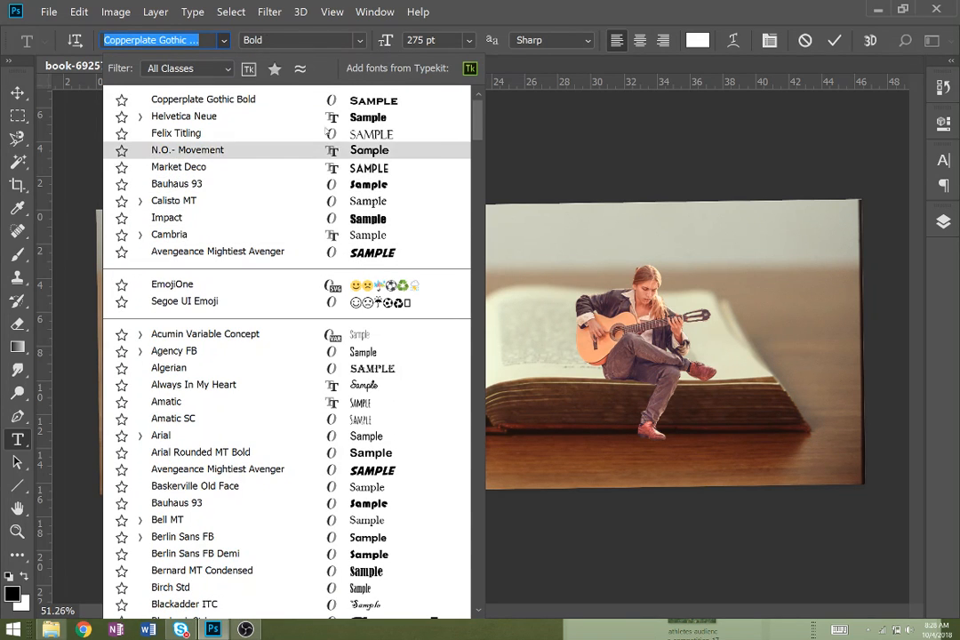
{"action": "left_click", "coordinate": [325, 137]}
{"action": "left_click", "coordinate": [398, 303]}
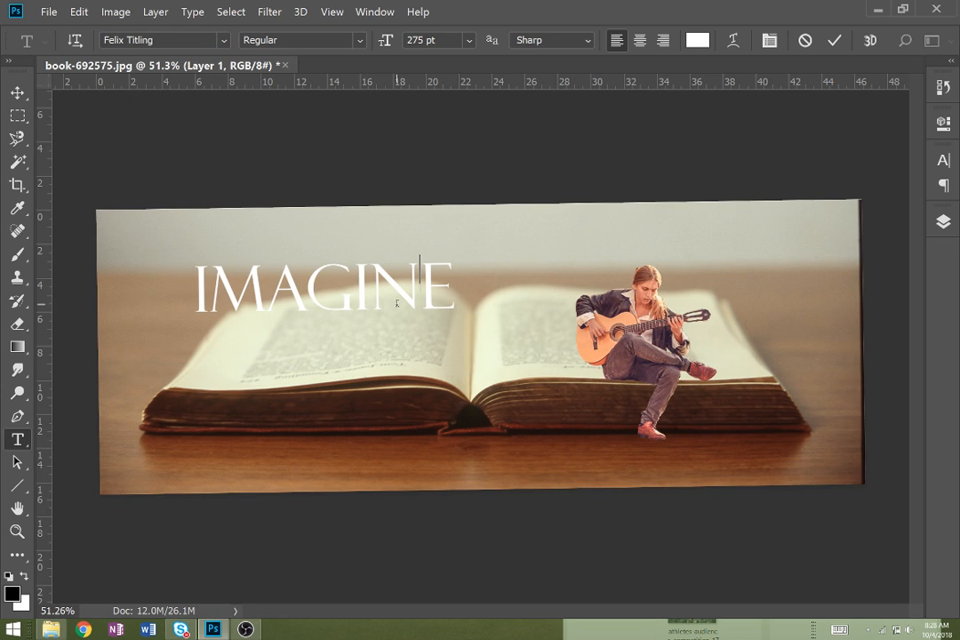
Move the "imagine" text down over the front edge of the book's left half
{"action": "double_click", "coordinate": [267, 286]}
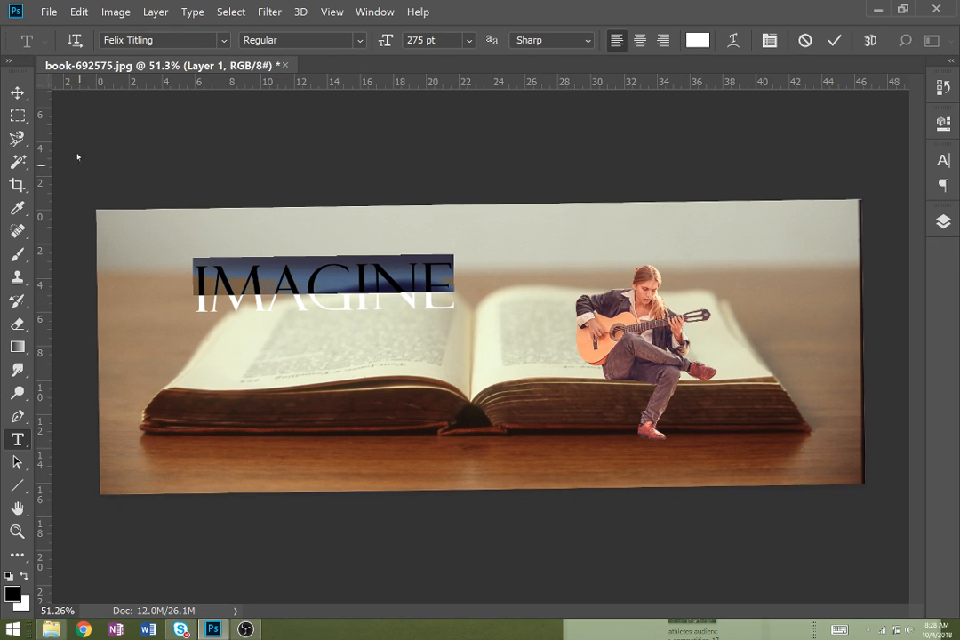
{"action": "left_click", "coordinate": [17, 93]}
{"action": "left_click_drag", "start_coordinate": [369, 303], "coordinate": [355, 442]}
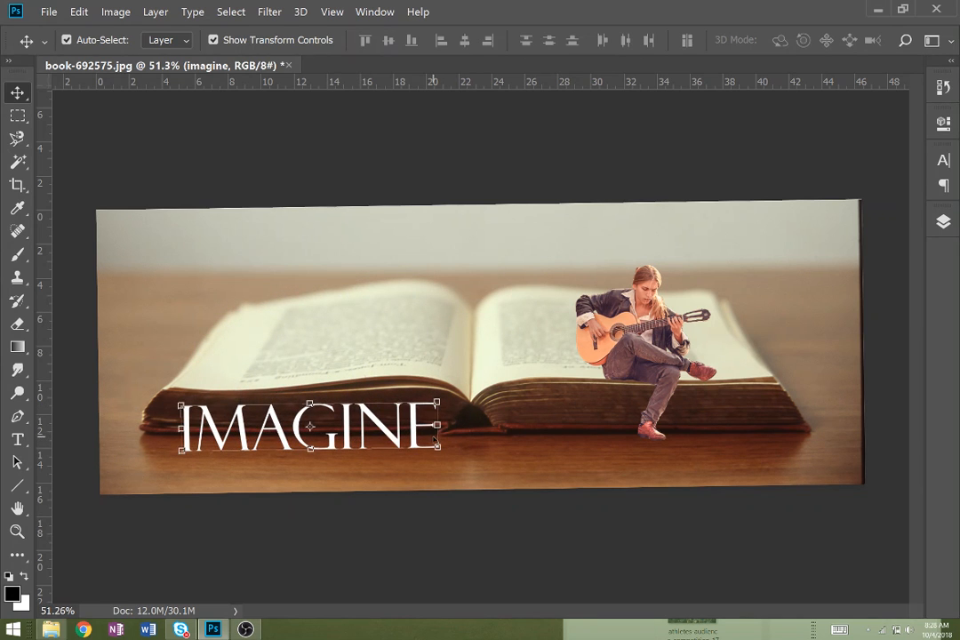
{"action": "key", "text": "t"}
{"action": "left_click", "coordinate": [433, 434]}
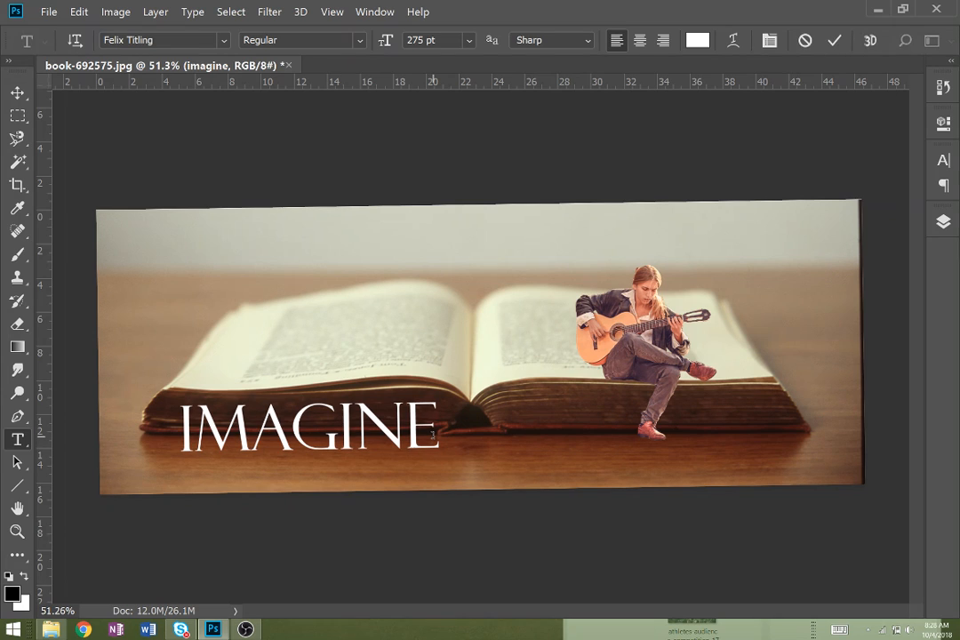
{"action": "right_click", "coordinate": [397, 426]}
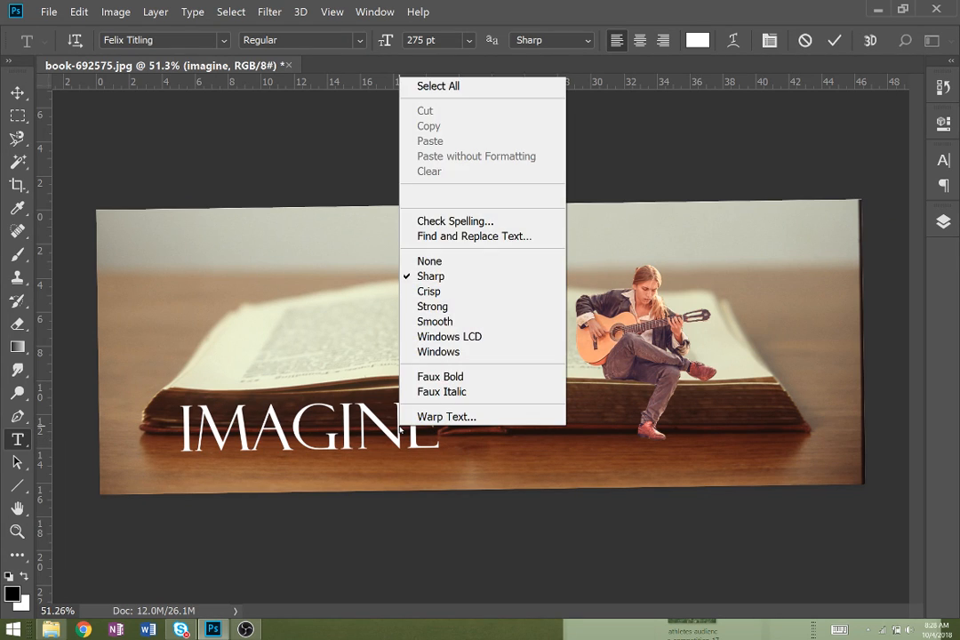
{"action": "left_click", "coordinate": [385, 425]}
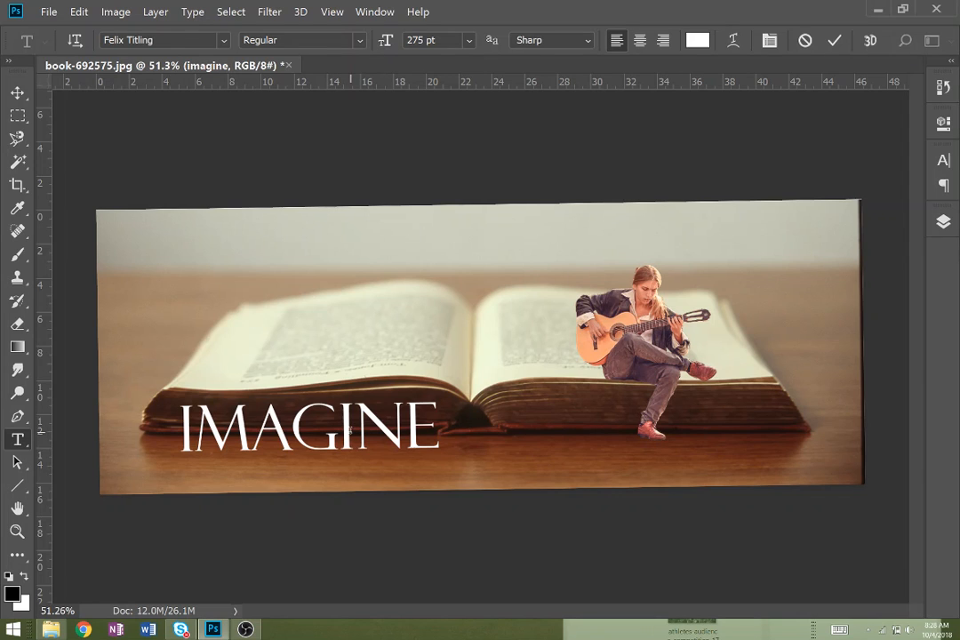
{"action": "left_click", "coordinate": [18, 92]}
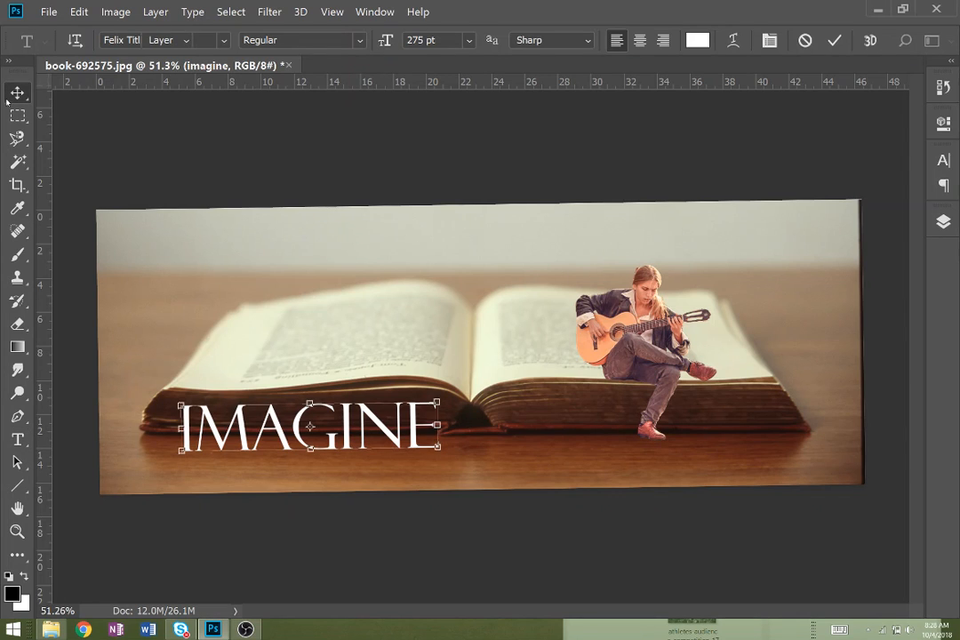
{"action": "key", "text": "t"}
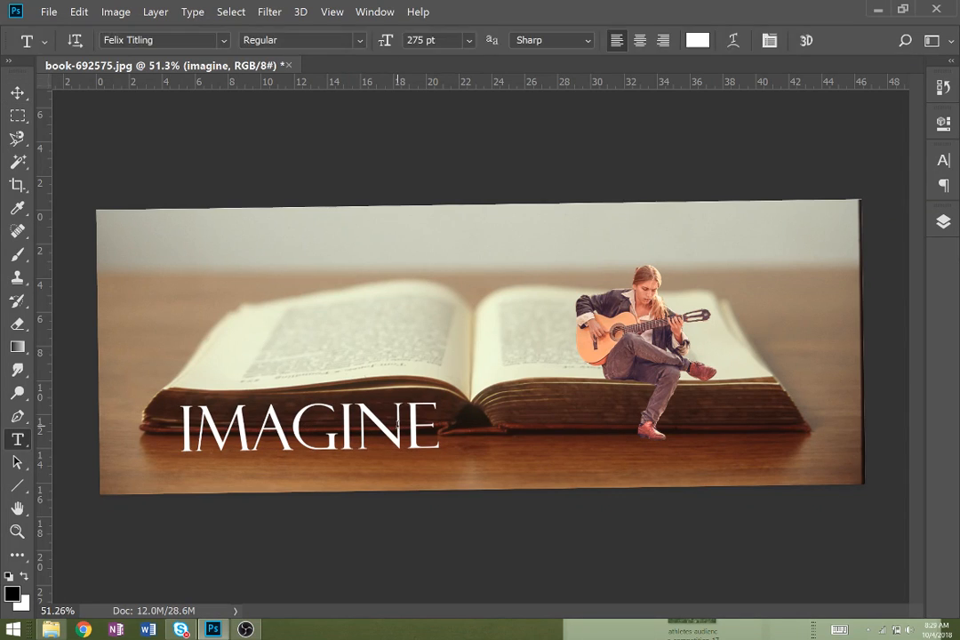
{"action": "left_click", "coordinate": [329, 424]}
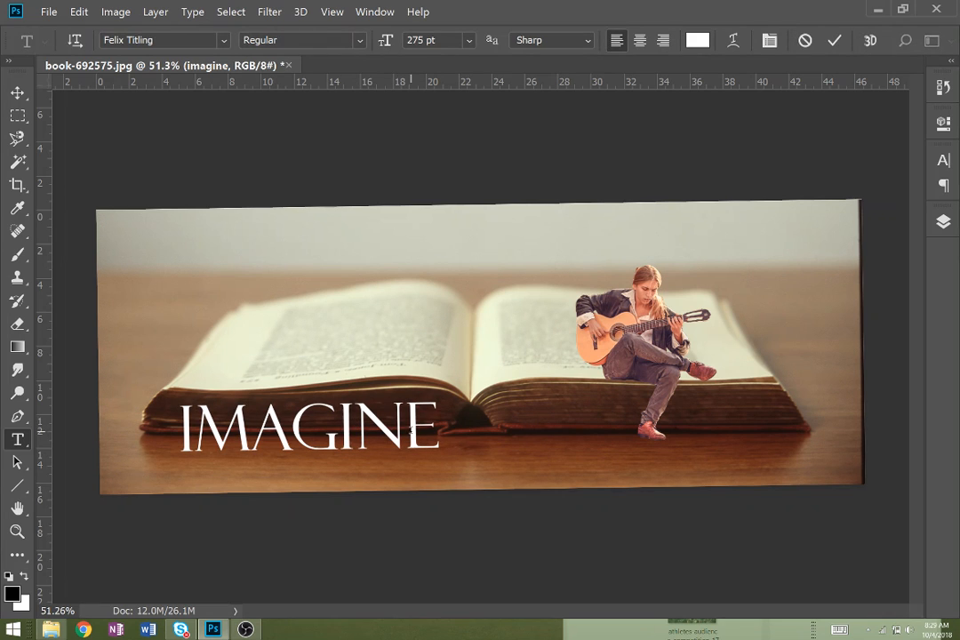
{"action": "left_click", "coordinate": [18, 92]}
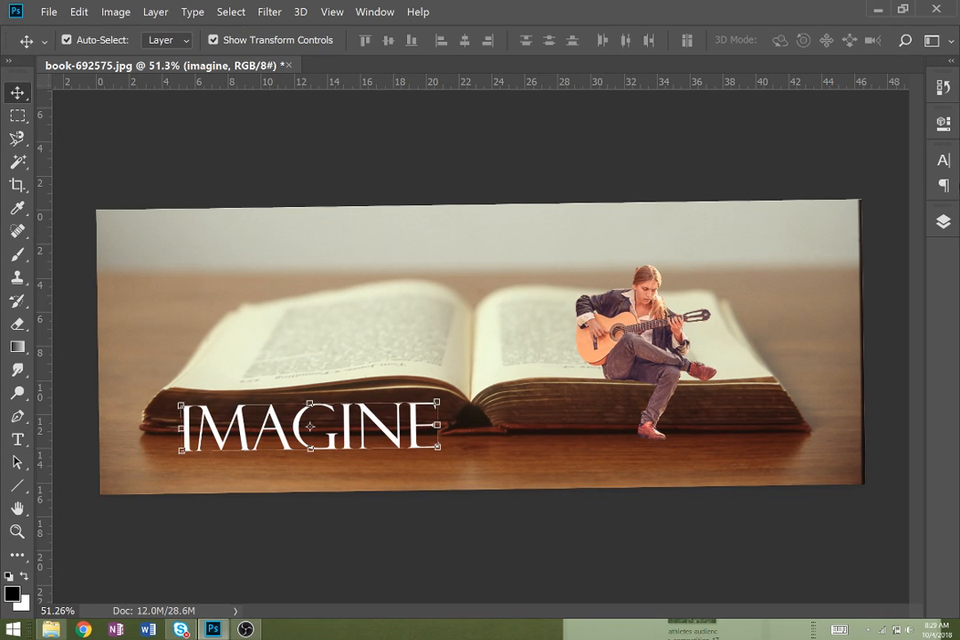
Add a black Multiply drop shadow to the "imagine" text at a -146° angle, with 35% opacity, 22 px distance and 6 px size
{"action": "left_click", "coordinate": [943, 221]}
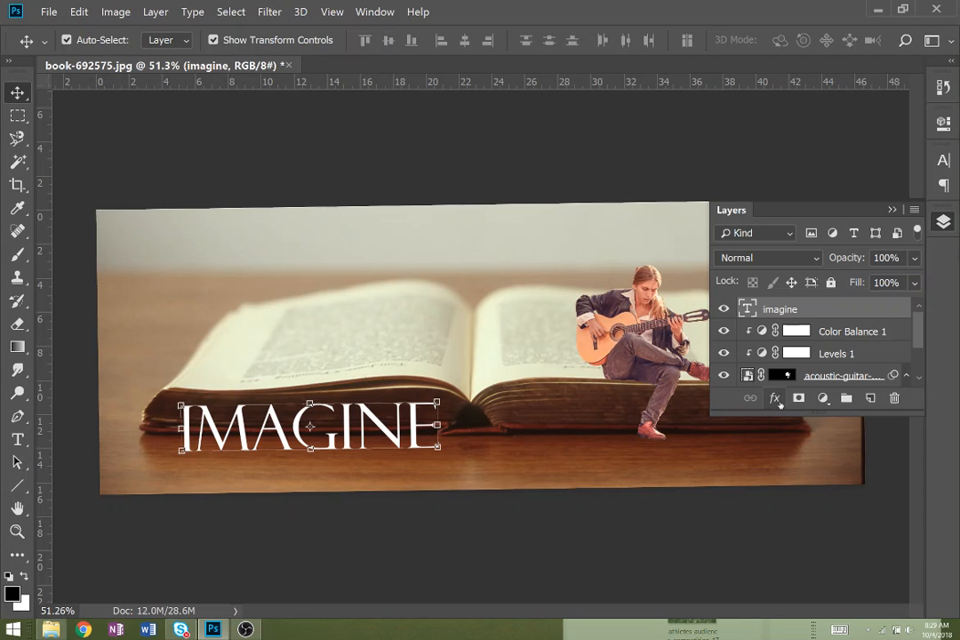
{"action": "left_click", "coordinate": [776, 399]}
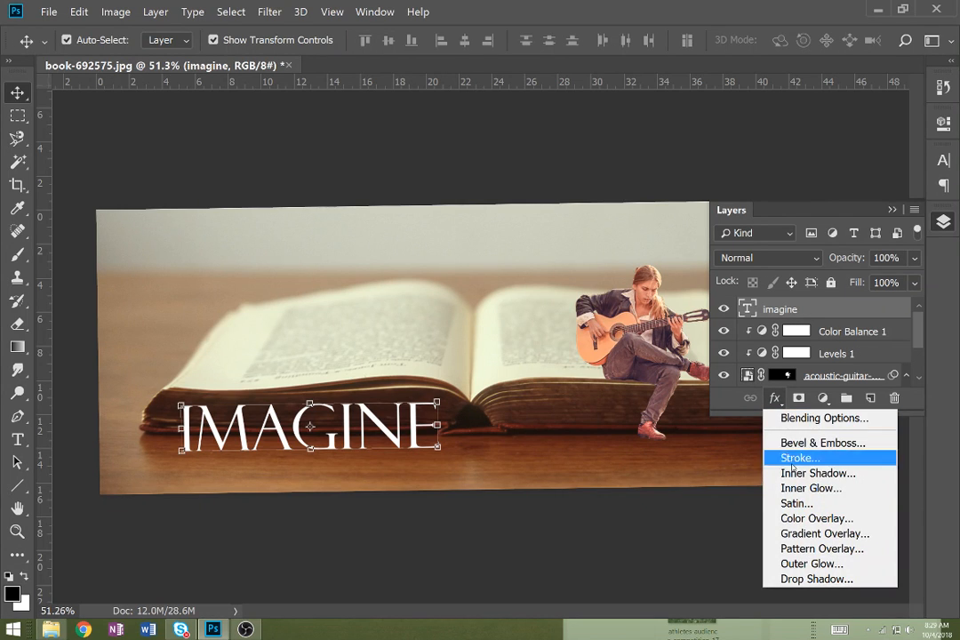
{"action": "left_click", "coordinate": [805, 584]}
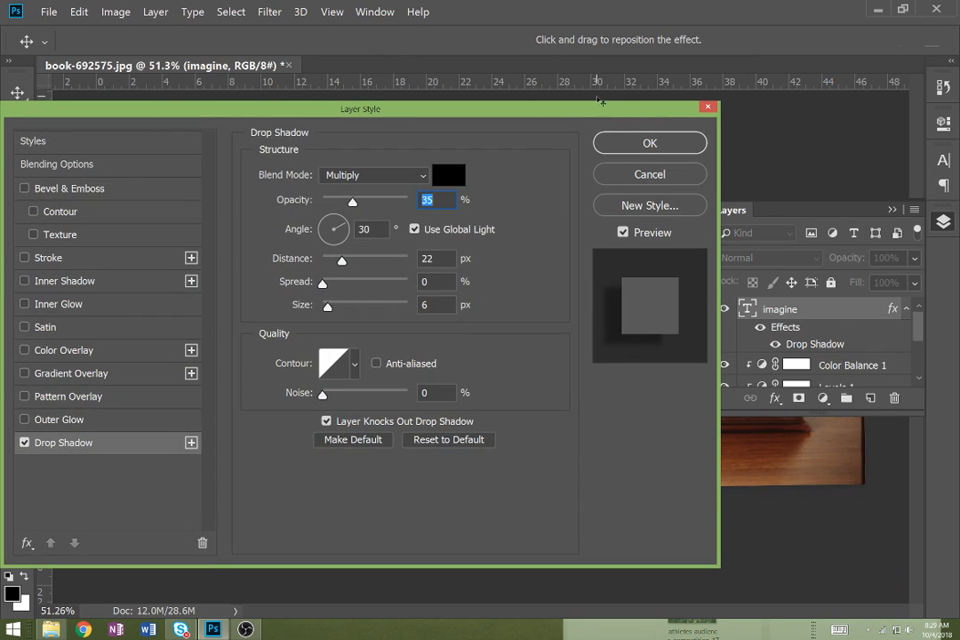
{"action": "left_click_drag", "start_coordinate": [589, 111], "coordinate": [953, 154]}
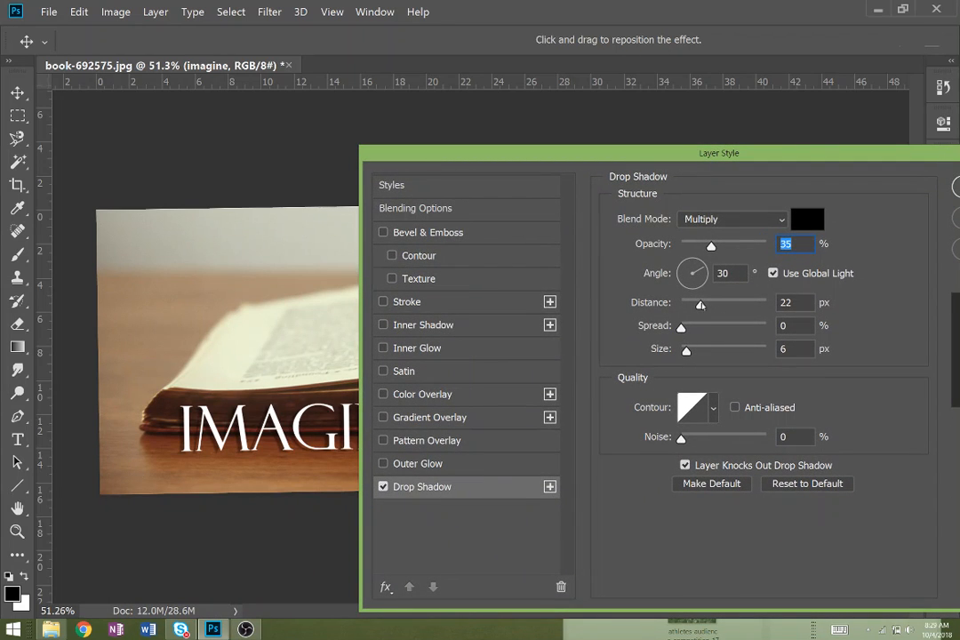
{"action": "left_click", "coordinate": [693, 264]}
{"action": "key", "text": "Tab"}
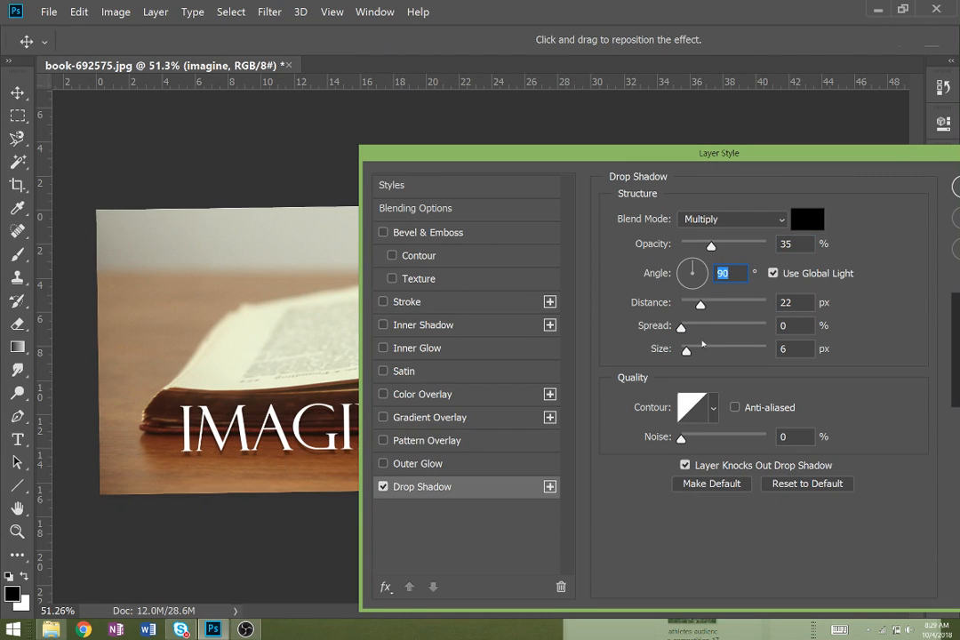
{"action": "left_click", "coordinate": [695, 264]}
{"action": "left_click_drag", "start_coordinate": [701, 268], "coordinate": [680, 285]}
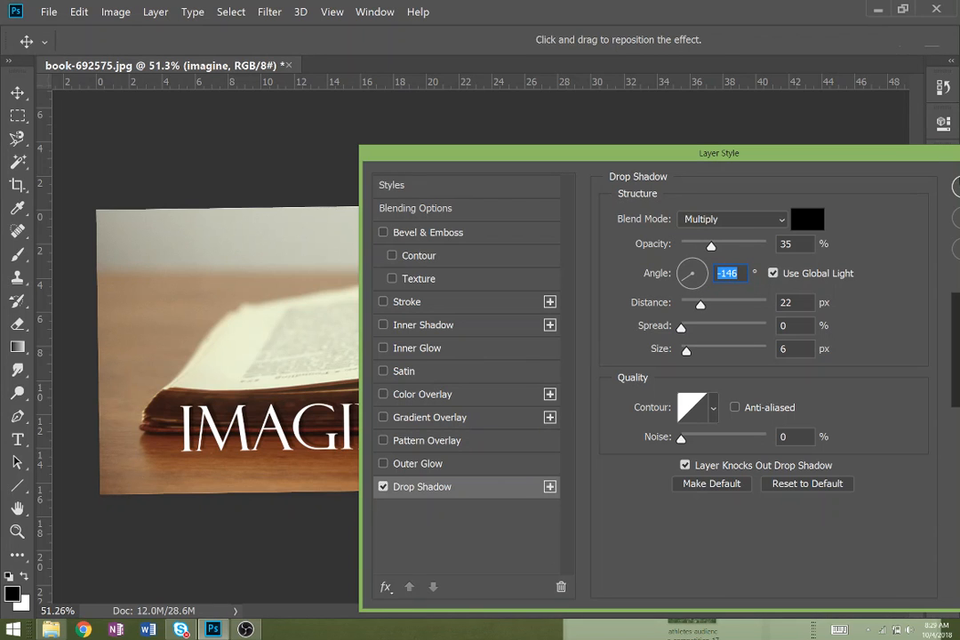
{"action": "left_click_drag", "start_coordinate": [920, 160], "coordinate": [742, 139]}
{"action": "key", "text": "Return"}
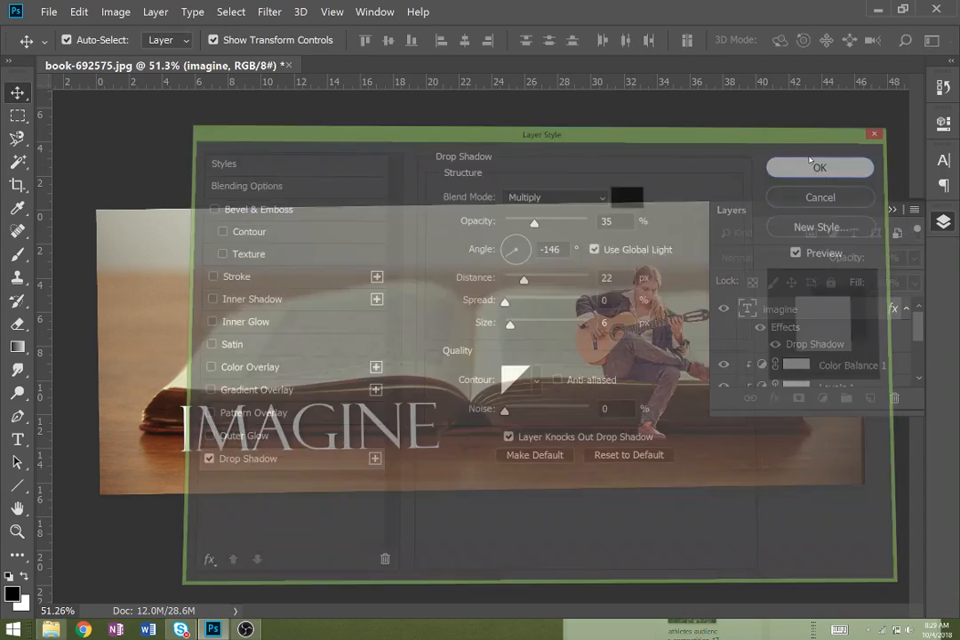
Rasterize the "imagine" text layer and its drop shadow layer style
{"action": "right_click", "coordinate": [788, 321]}
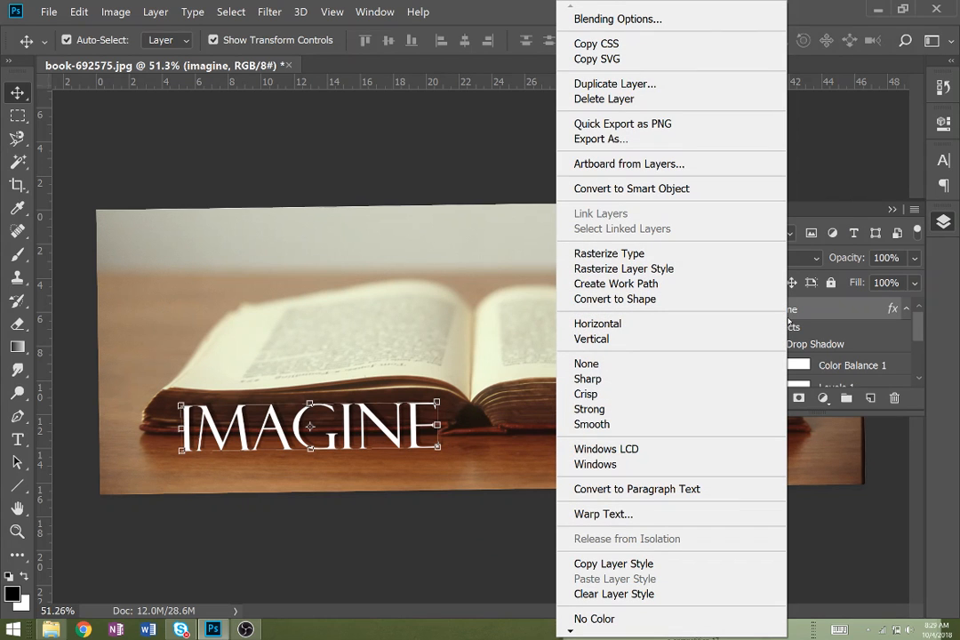
{"action": "left_click", "coordinate": [633, 252]}
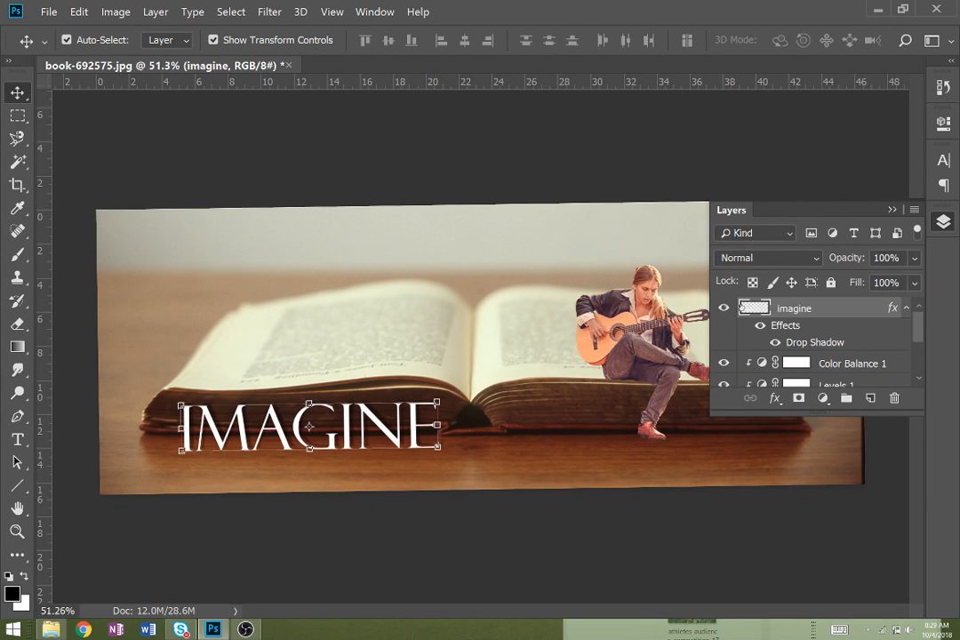
{"action": "right_click", "coordinate": [787, 316]}
{"action": "left_click", "coordinate": [633, 249]}
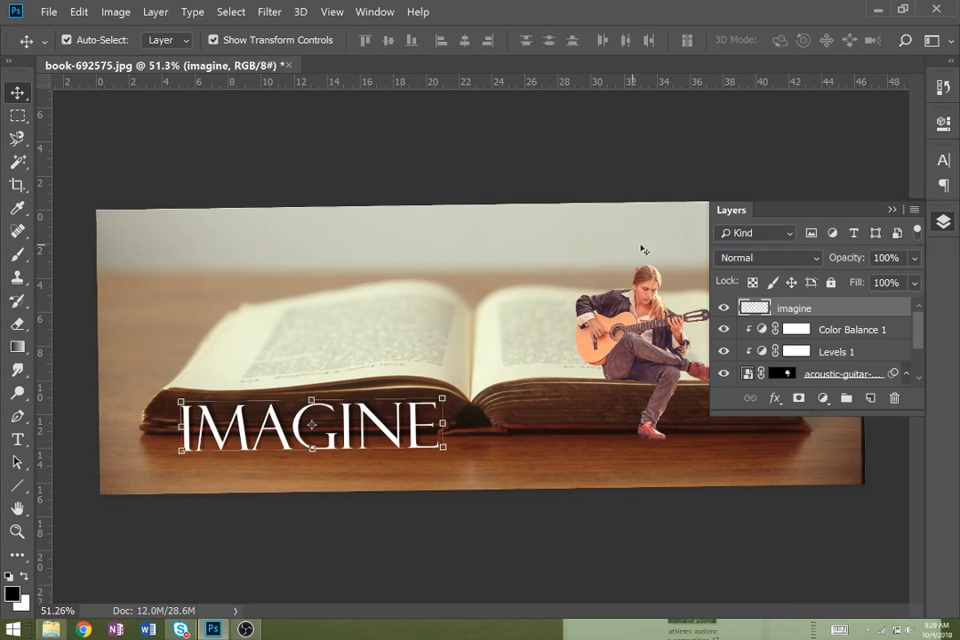
Duplicate the rasterized "imagine" layer as "imagine copy"
{"action": "right_click", "coordinate": [777, 317]}
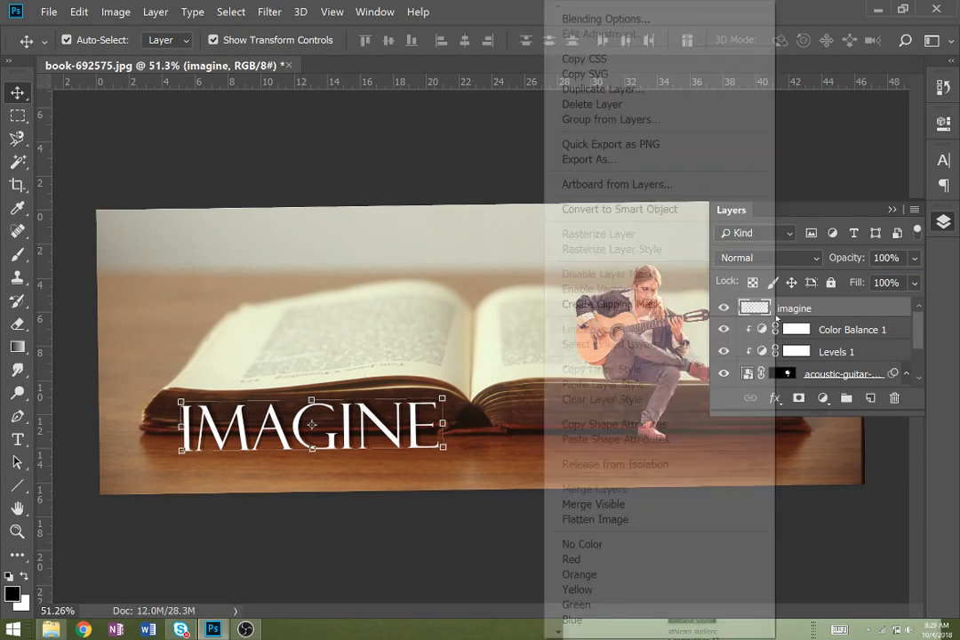
{"action": "left_click", "coordinate": [629, 88]}
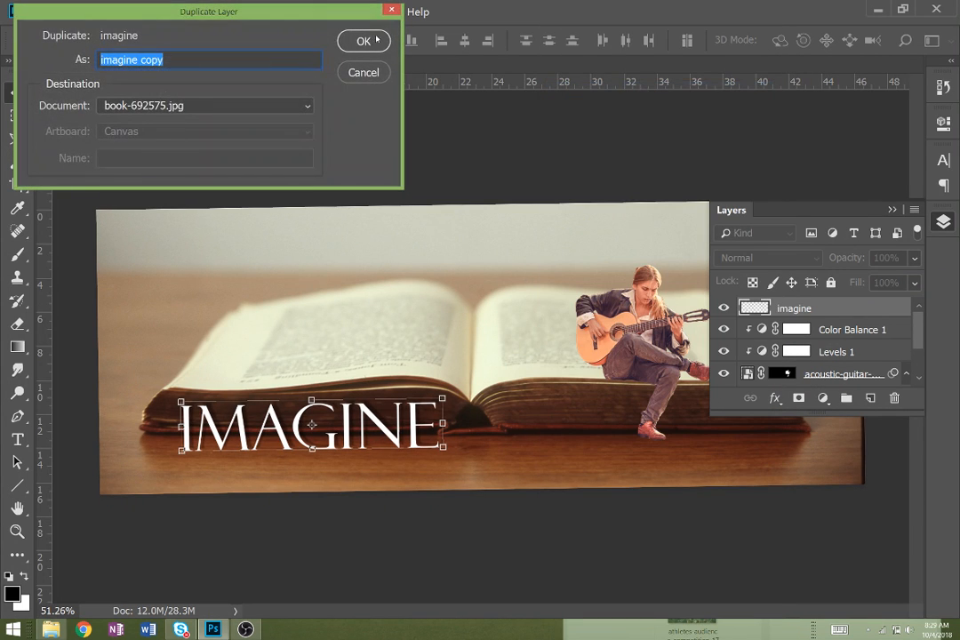
{"action": "left_click", "coordinate": [366, 41]}
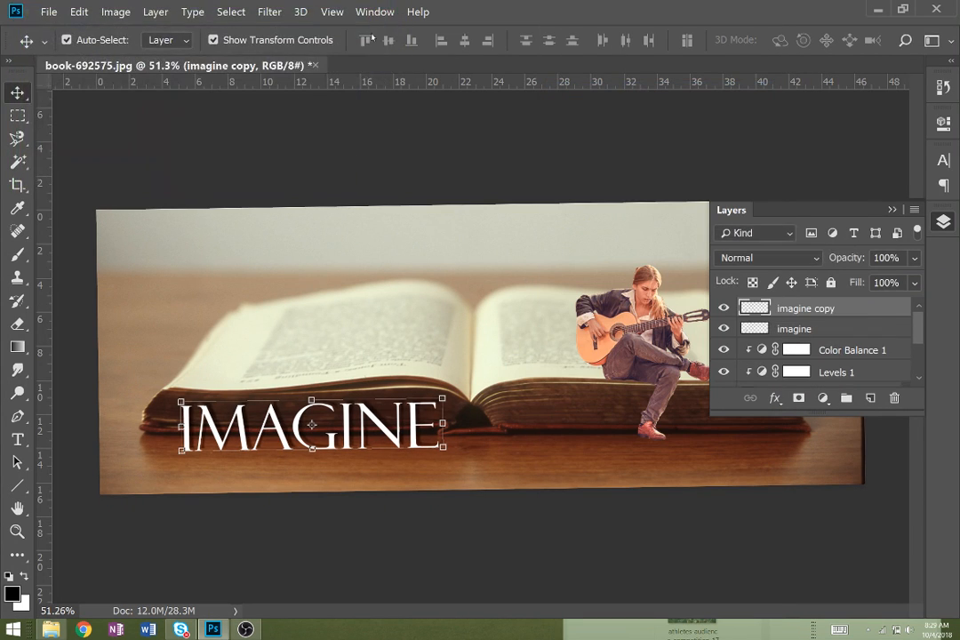
Flip the "imagine copy" layer vertically and move it directly below the original word as a mirrored reflection
{"action": "right_click", "coordinate": [333, 433]}
{"action": "key", "text": "Escape"}
{"action": "key", "text": "ctrl+t"}
{"action": "right_click", "coordinate": [333, 434]}
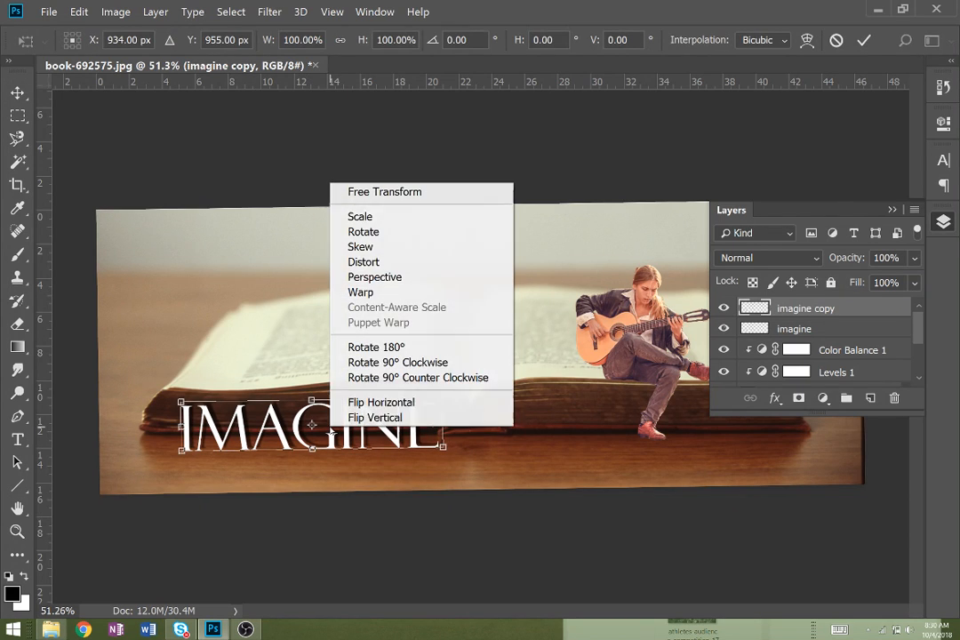
{"action": "left_click", "coordinate": [352, 417]}
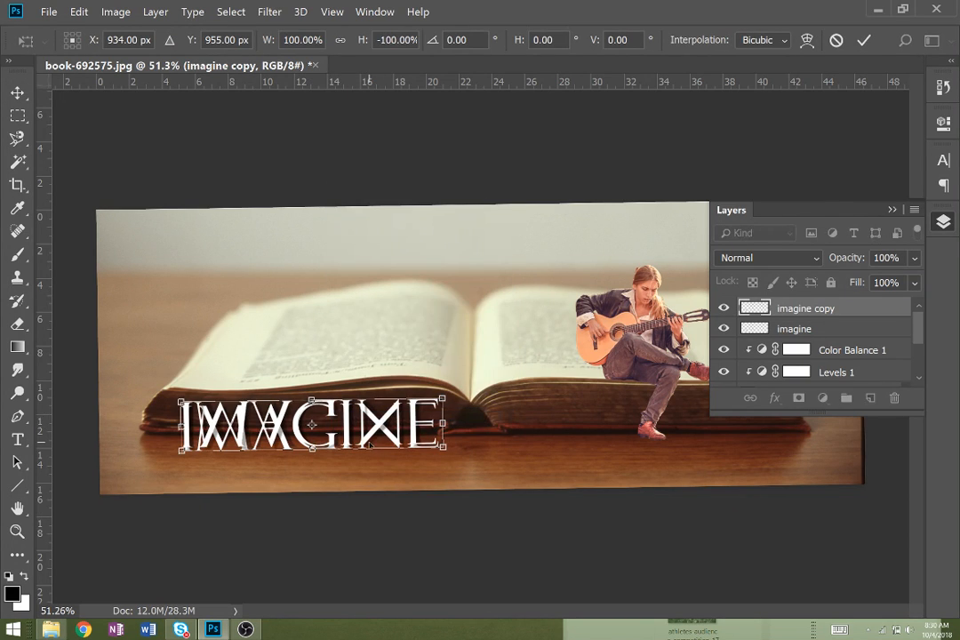
{"action": "left_click_drag", "start_coordinate": [362, 438], "coordinate": [362, 492]}
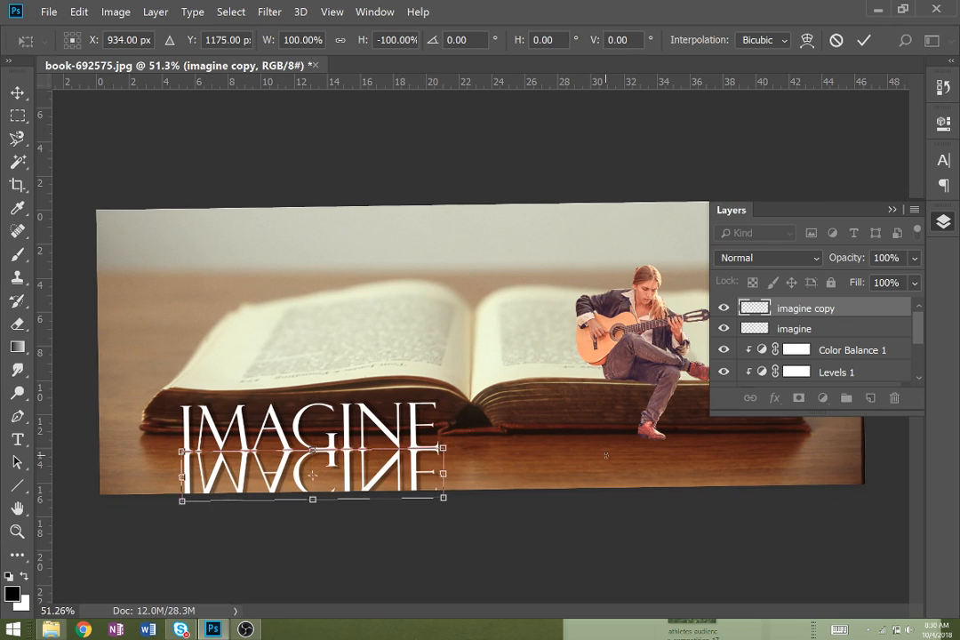
{"action": "key", "text": "Down"}
{"action": "key", "text": "Down"}
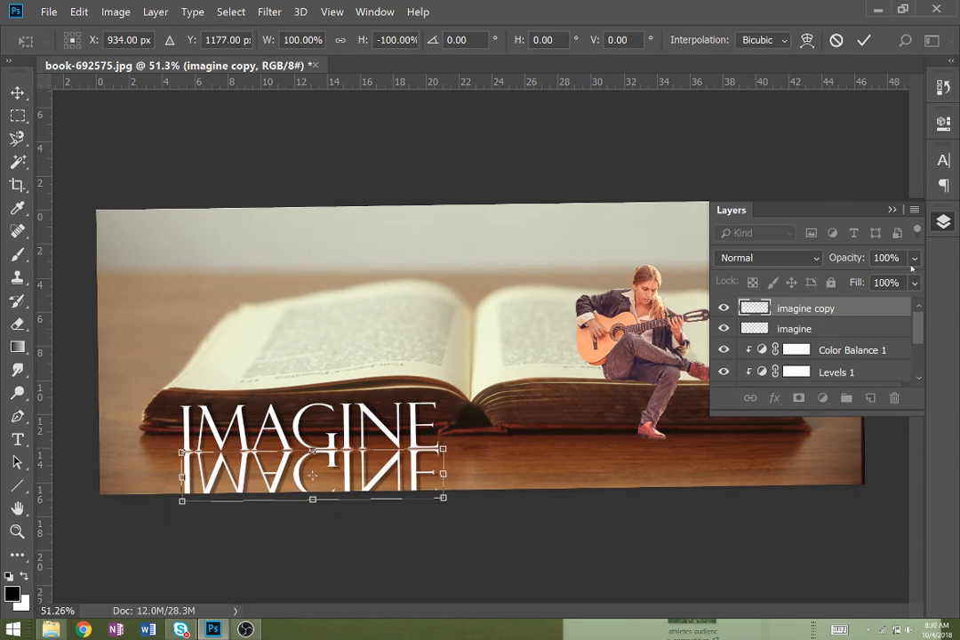
Lower the opacity of the "imagine copy" reflection to 46% and apply its transformation
{"action": "left_click", "coordinate": [914, 258]}
{"action": "left_click_drag", "start_coordinate": [914, 281], "coordinate": [867, 281]}
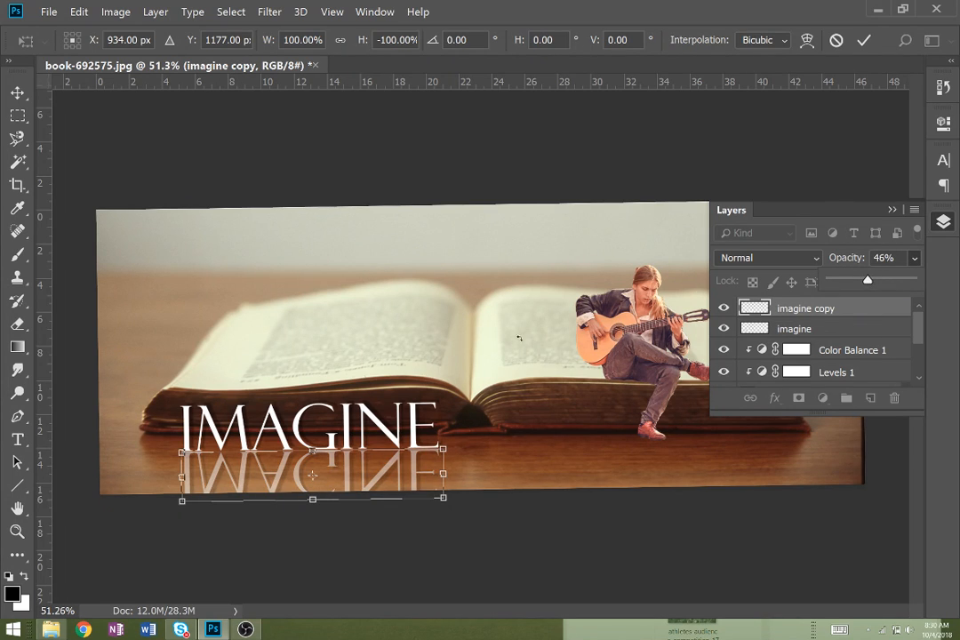
{"action": "left_click", "coordinate": [16, 324]}
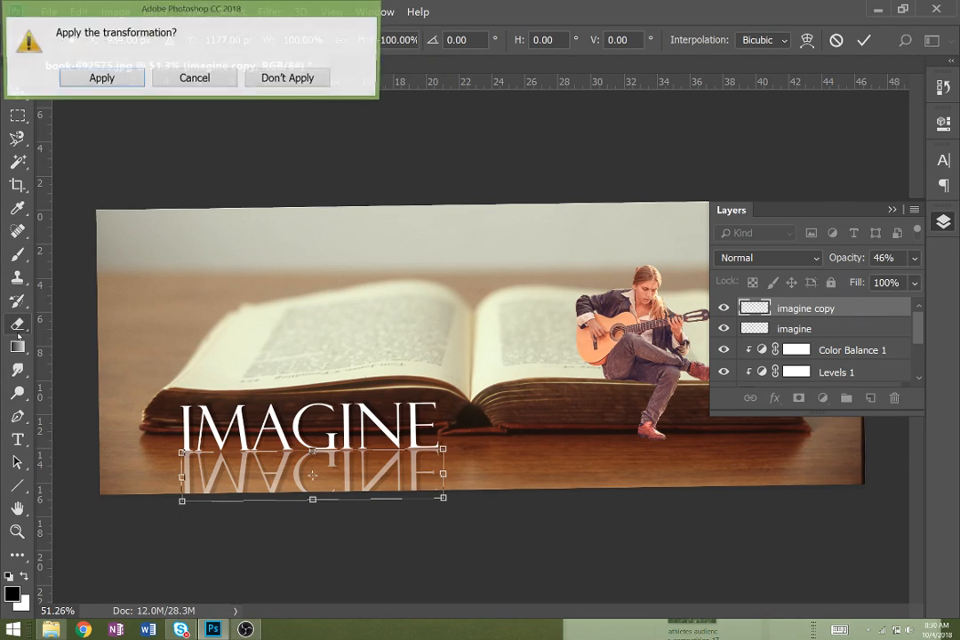
{"action": "left_click", "coordinate": [122, 76]}
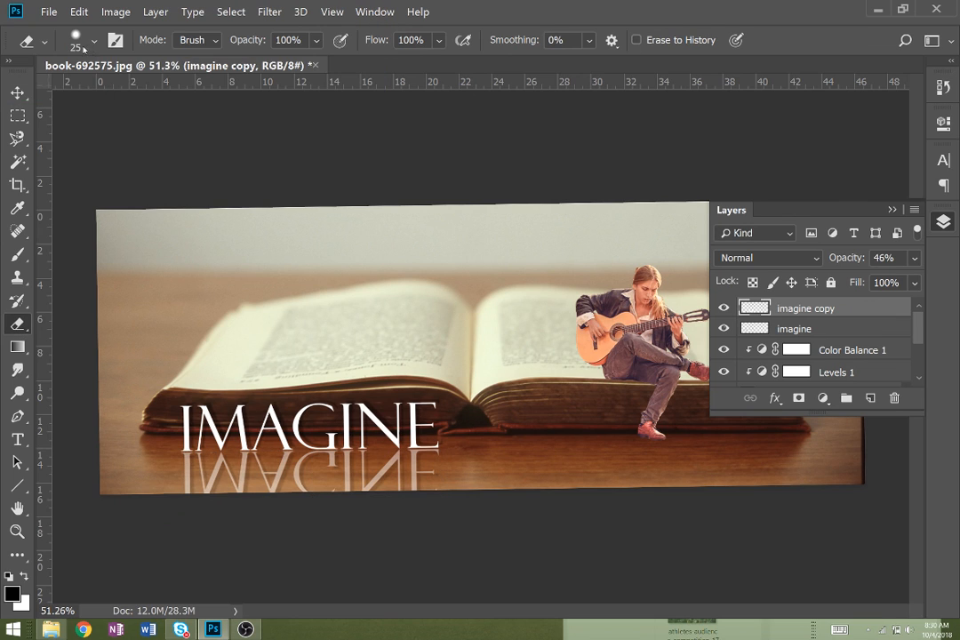
Fade the lower part of the mirrored word with a 102 px eraser at 49% hardness and 47% opacity
{"action": "left_click", "coordinate": [92, 43]}
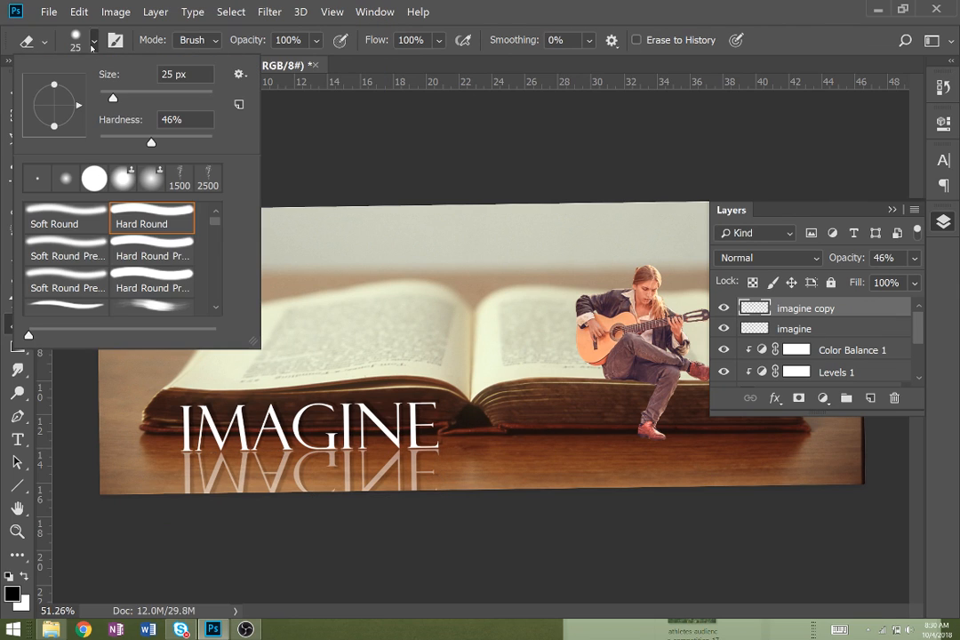
{"action": "left_click", "coordinate": [152, 143]}
{"action": "left_click_drag", "start_coordinate": [152, 143], "coordinate": [154, 143]}
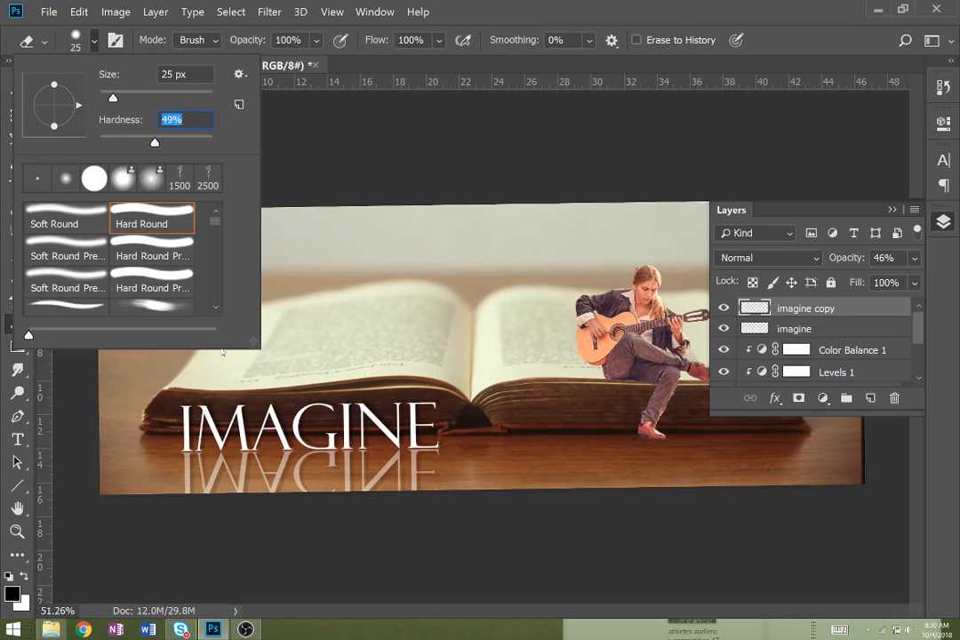
{"action": "left_click", "coordinate": [157, 93]}
{"action": "left_click", "coordinate": [316, 40]}
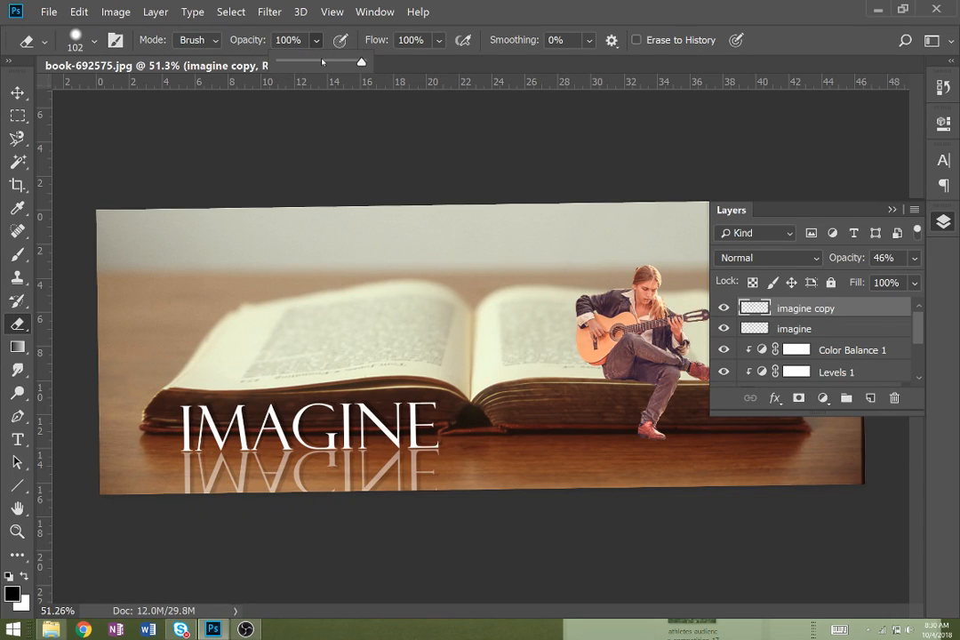
{"action": "left_click_drag", "start_coordinate": [321, 62], "coordinate": [317, 61]}
{"action": "mouse_move", "coordinate": [145, 500]}
{"action": "left_mouse_down"}
{"action": "mouse_move", "coordinate": [156, 490]}
{"action": "mouse_move", "coordinate": [250, 499]}
{"action": "mouse_move", "coordinate": [362, 480]}
{"action": "left_mouse_up"}
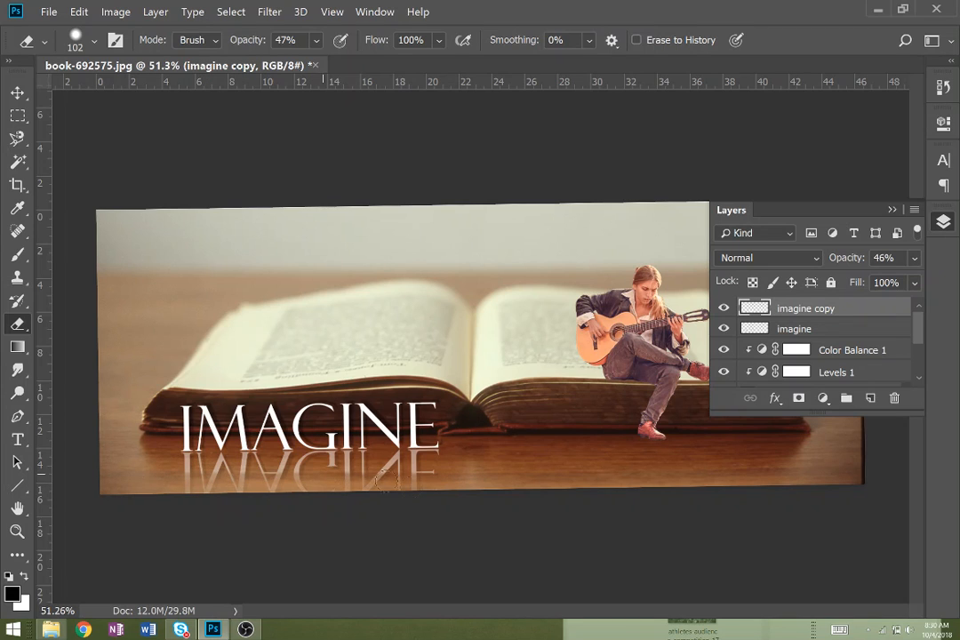
{"action": "right_click", "coordinate": [431, 493]}
{"action": "key", "text": "Escape"}
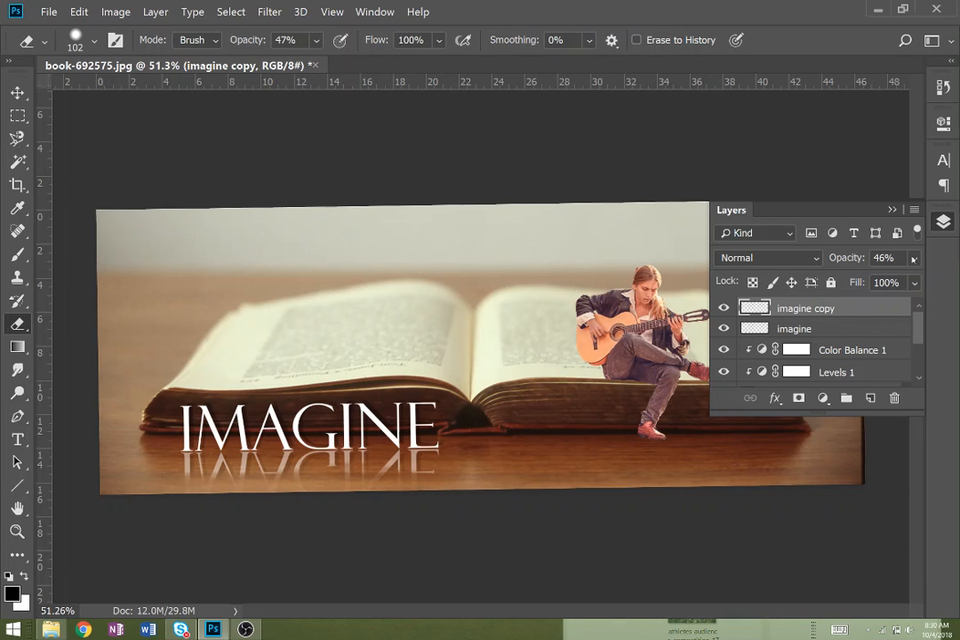
Reduce the opacity of the "imagine copy" reflection layer to 11%
{"action": "left_click", "coordinate": [912, 258]}
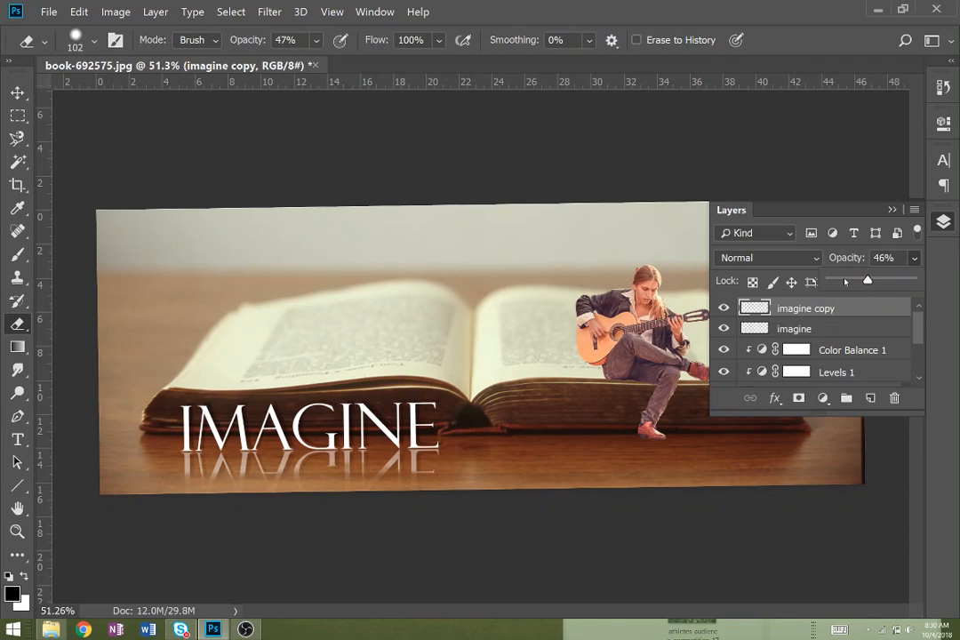
{"action": "left_click", "coordinate": [845, 281]}
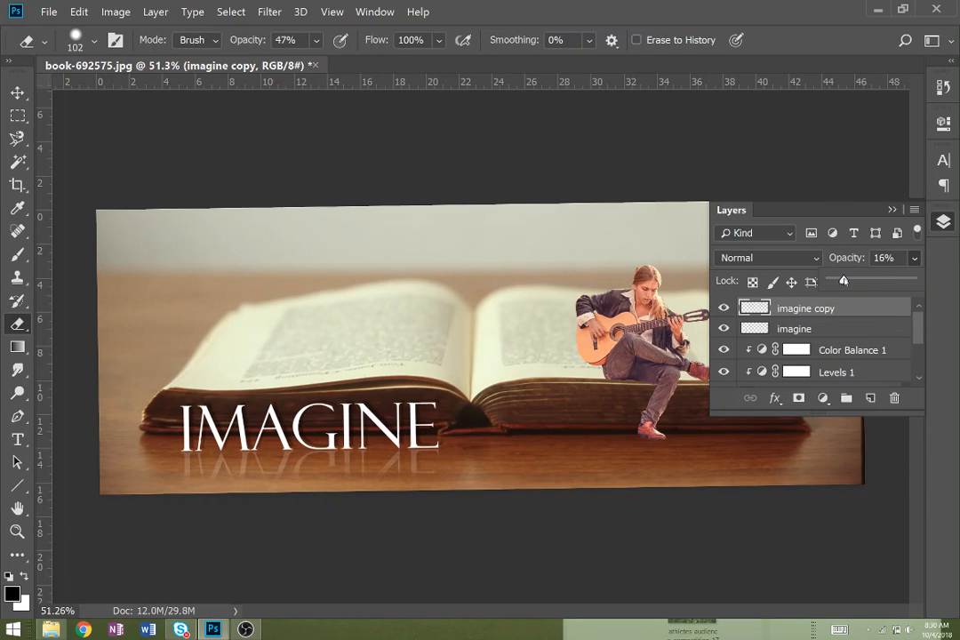
{"action": "left_click_drag", "start_coordinate": [843, 281], "coordinate": [839, 282]}
{"action": "right_click", "coordinate": [890, 211]}
{"action": "left_click", "coordinate": [831, 213]}
{"action": "right_click", "coordinate": [897, 211]}
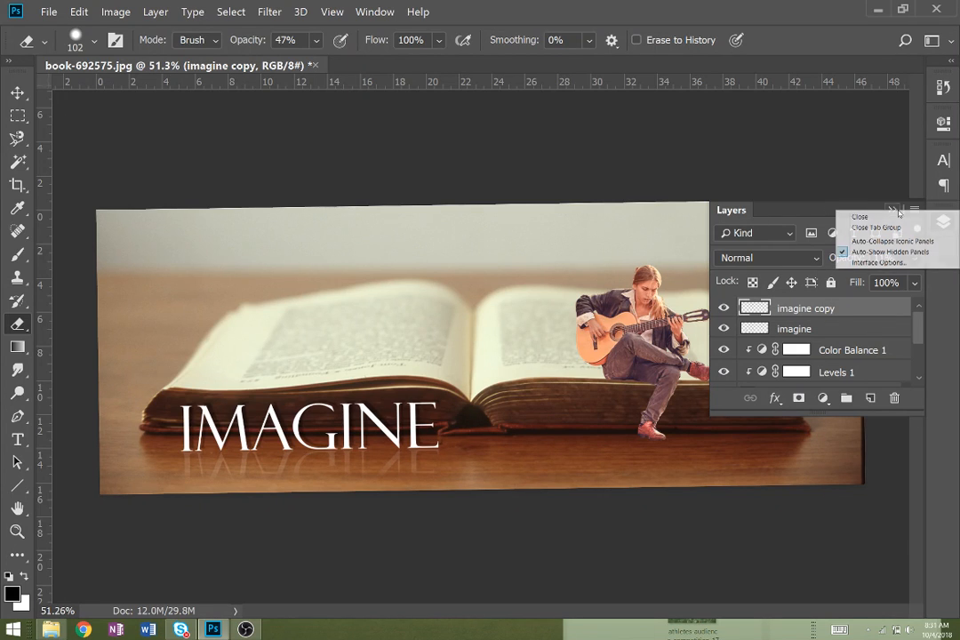
{"action": "left_click", "coordinate": [830, 220]}
{"action": "right_click", "coordinate": [897, 211]}
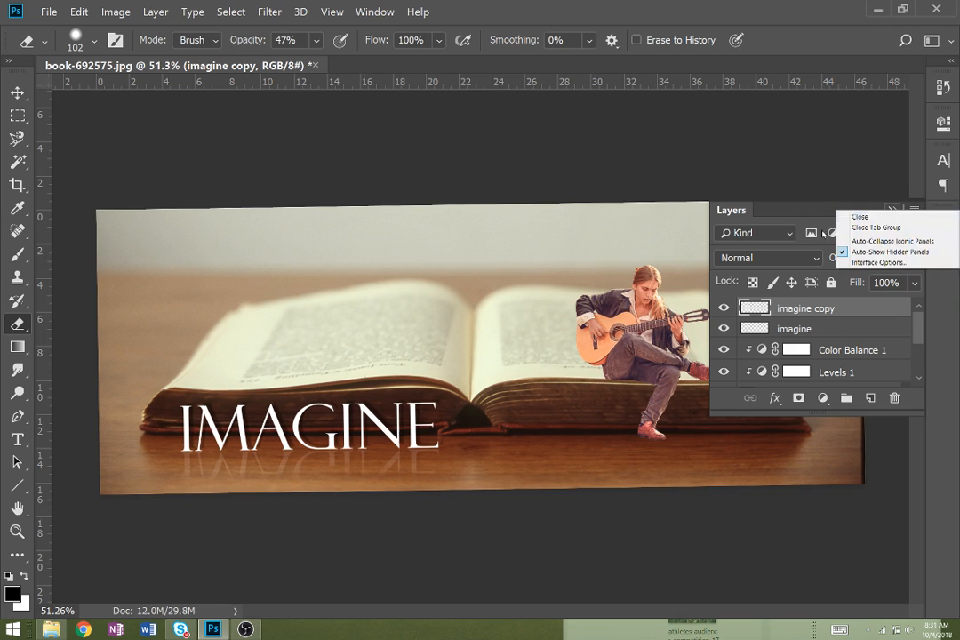
{"action": "left_click", "coordinate": [813, 233]}
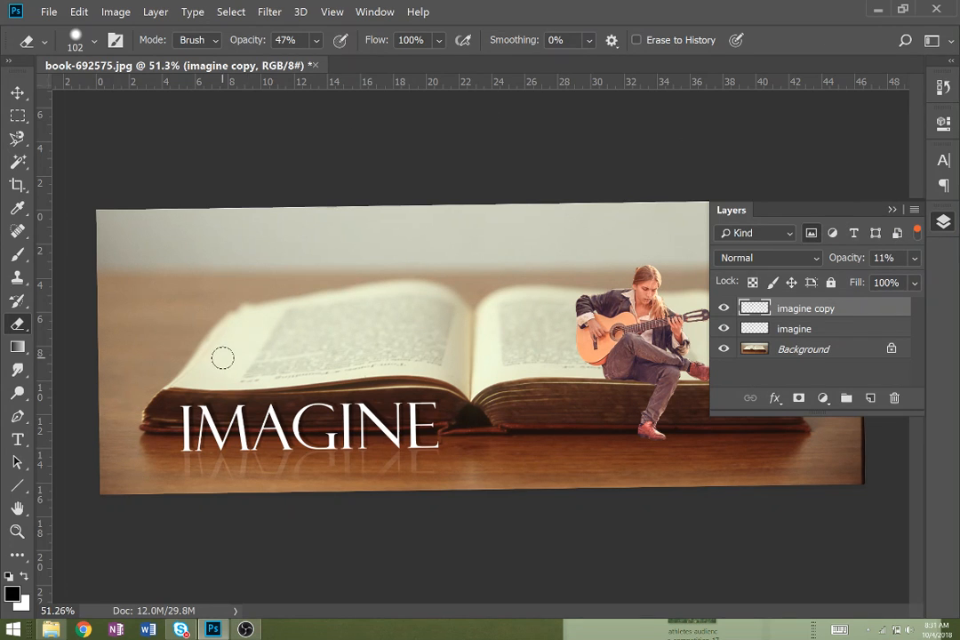
{"action": "left_click", "coordinate": [242, 630]}
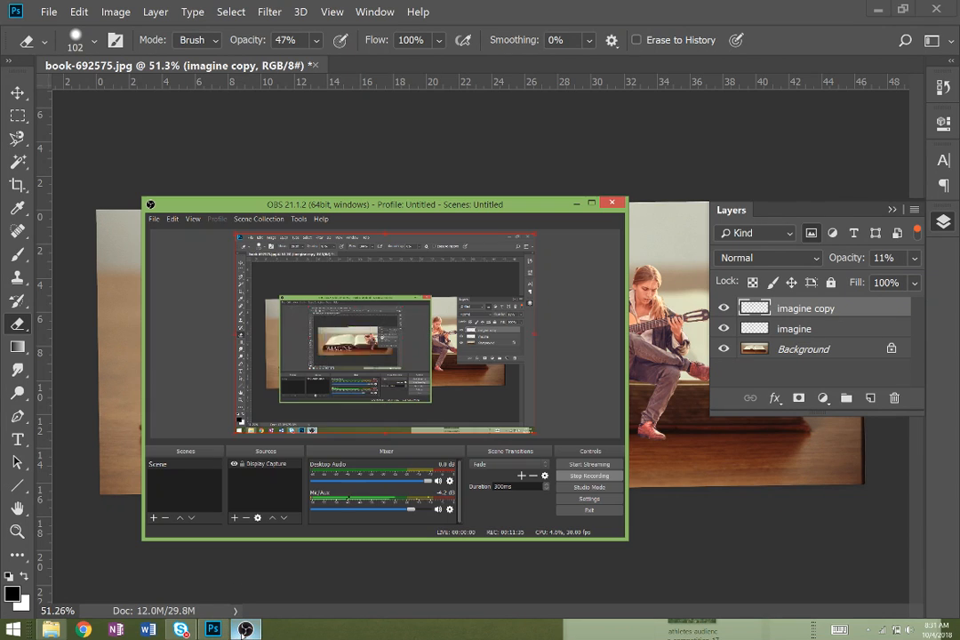